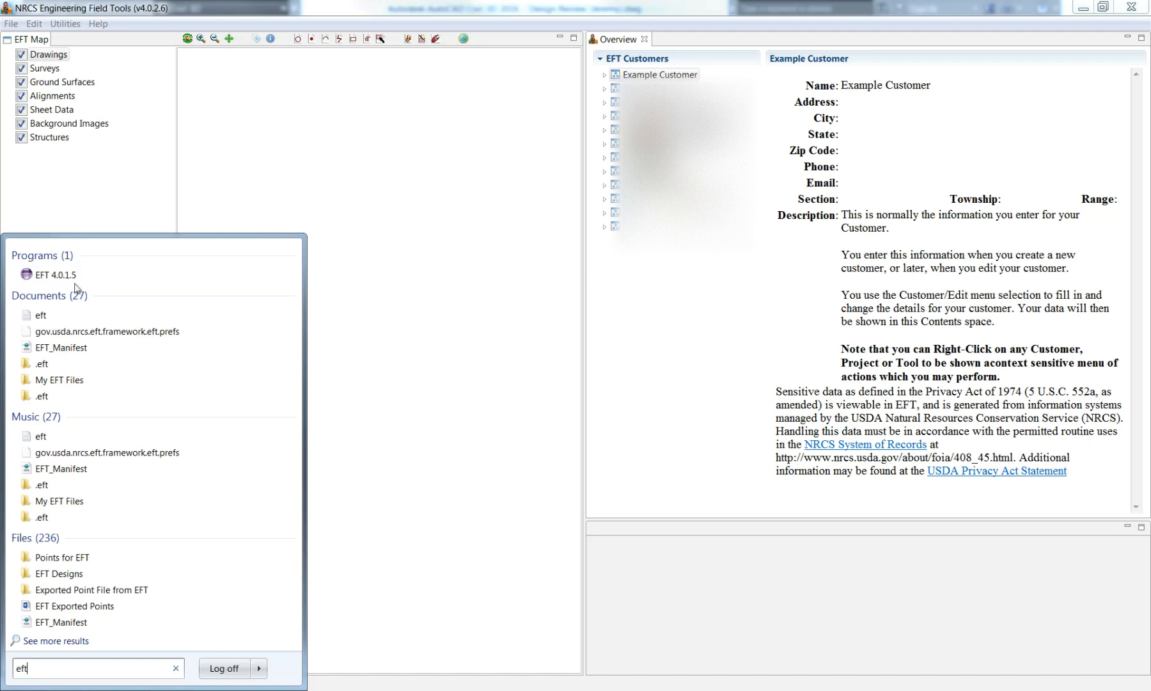
- Start a new survey project and enter the new customer's name
{"action": "left_click", "coordinate": [276, 171]}
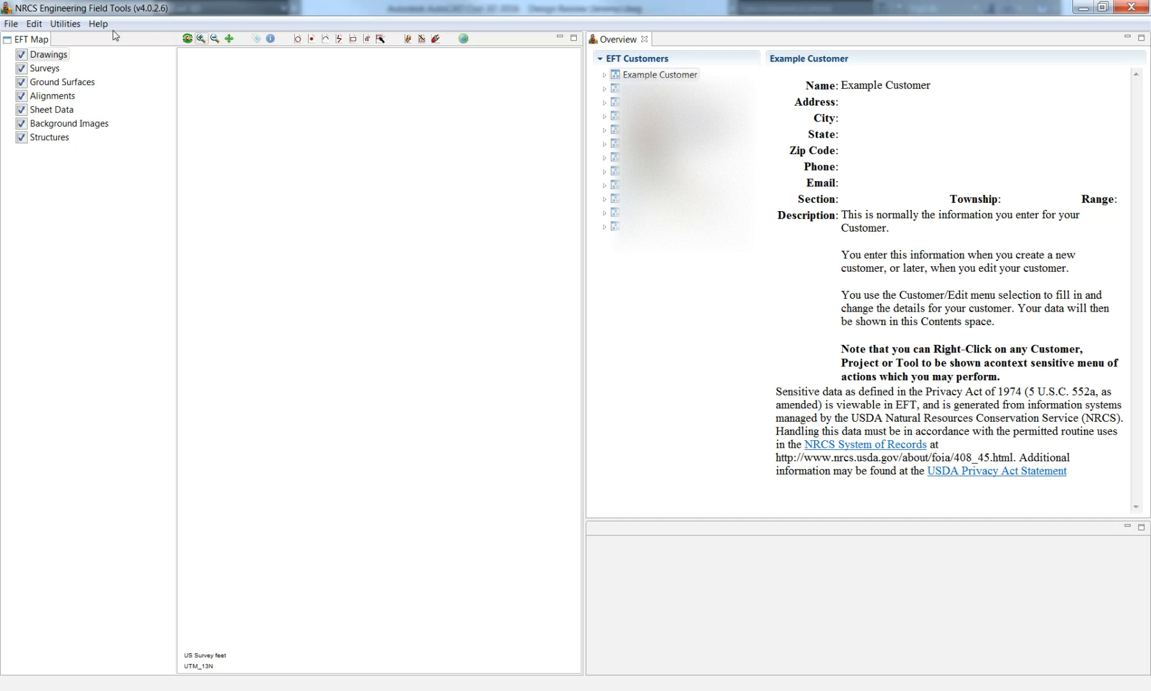
{"action": "left_click", "coordinate": [11, 23]}
{"action": "left_click", "coordinate": [59, 40]}
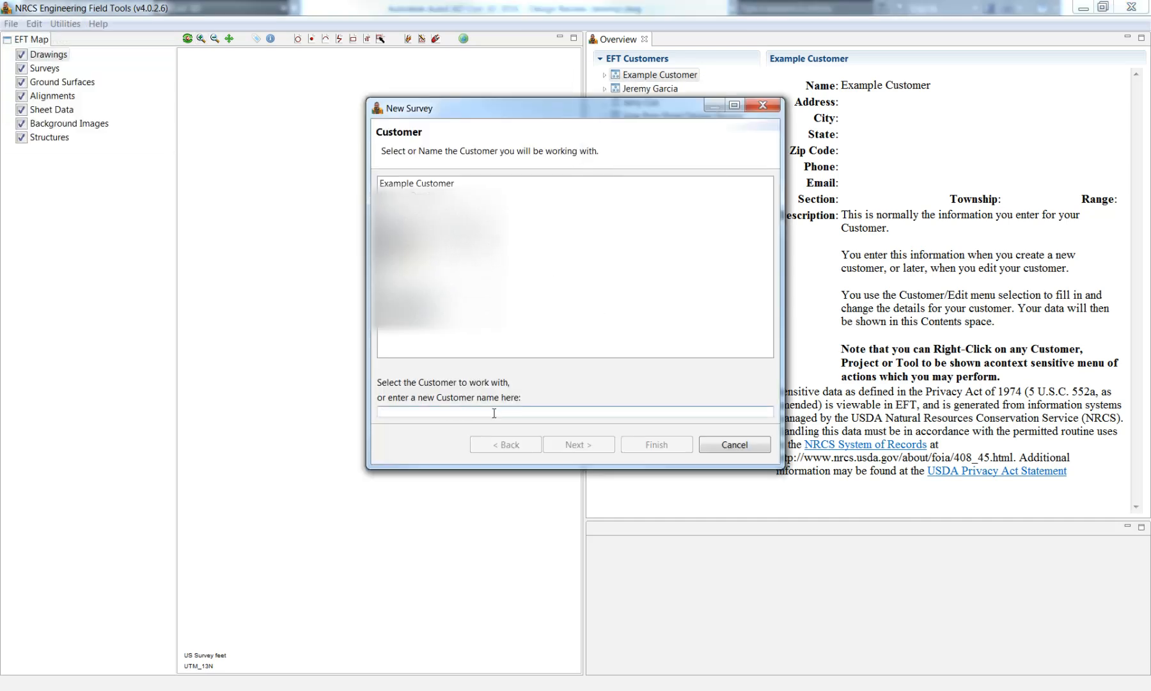
{"action": "type", "text": "Jerry"}
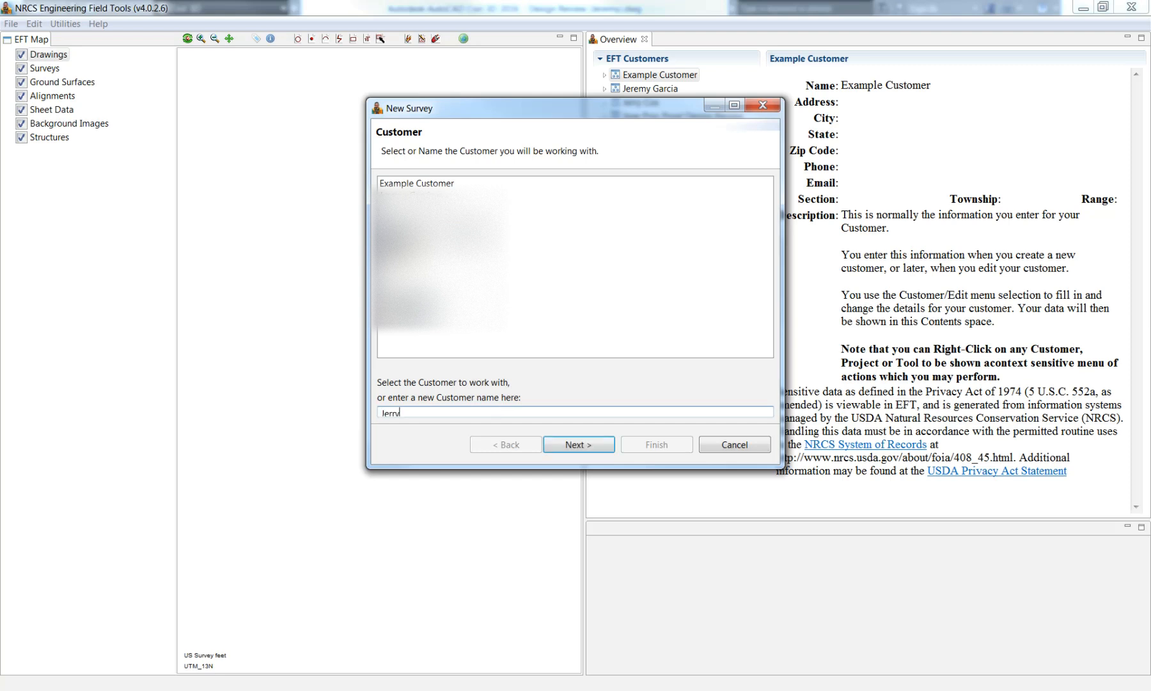
{"action": "left_click", "coordinate": [601, 451]}
- Name the project after the customer plus "Project" and the survey design after the customer plus "Surve4y", and create the design
{"action": "left_click", "coordinate": [470, 273]}
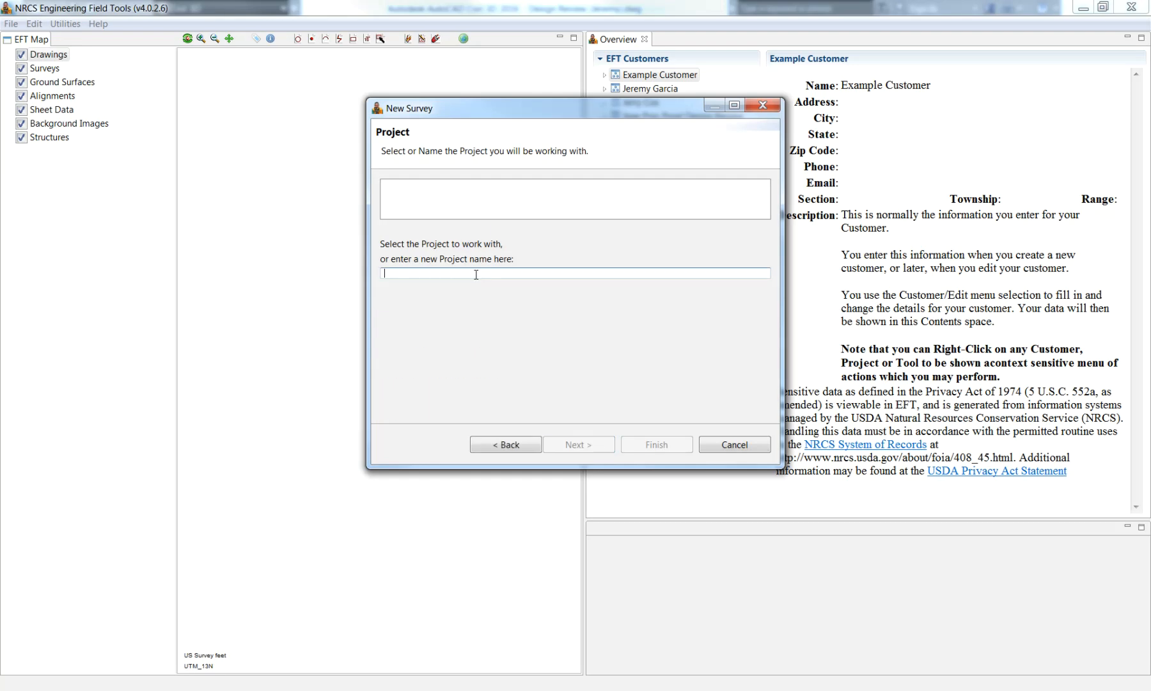
{"action": "type", "text": "Jerry Project"}
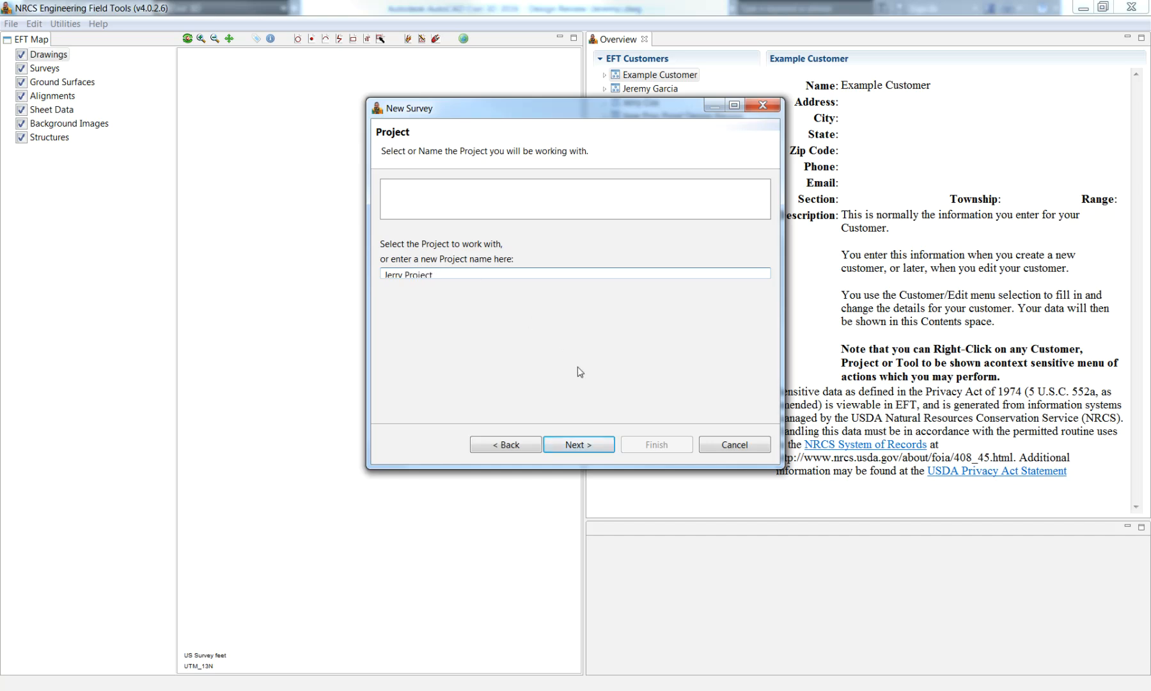
{"action": "left_click", "coordinate": [592, 445]}
{"action": "left_click", "coordinate": [485, 274]}
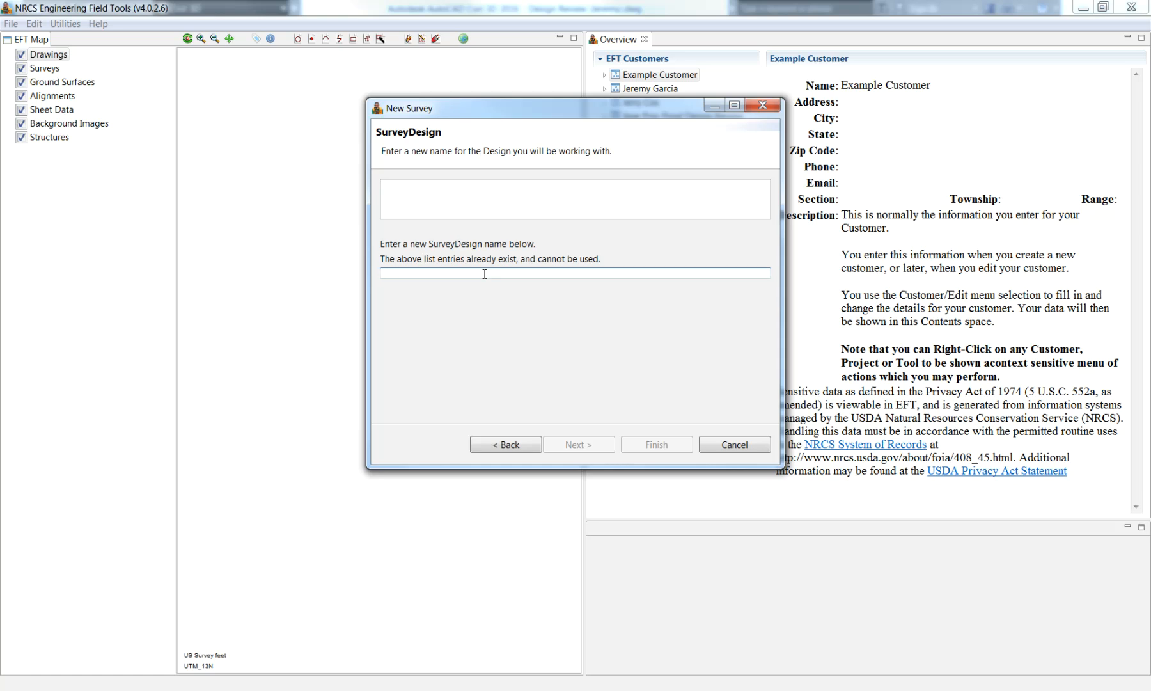
{"action": "type", "text": "Jerry Surve4y"}
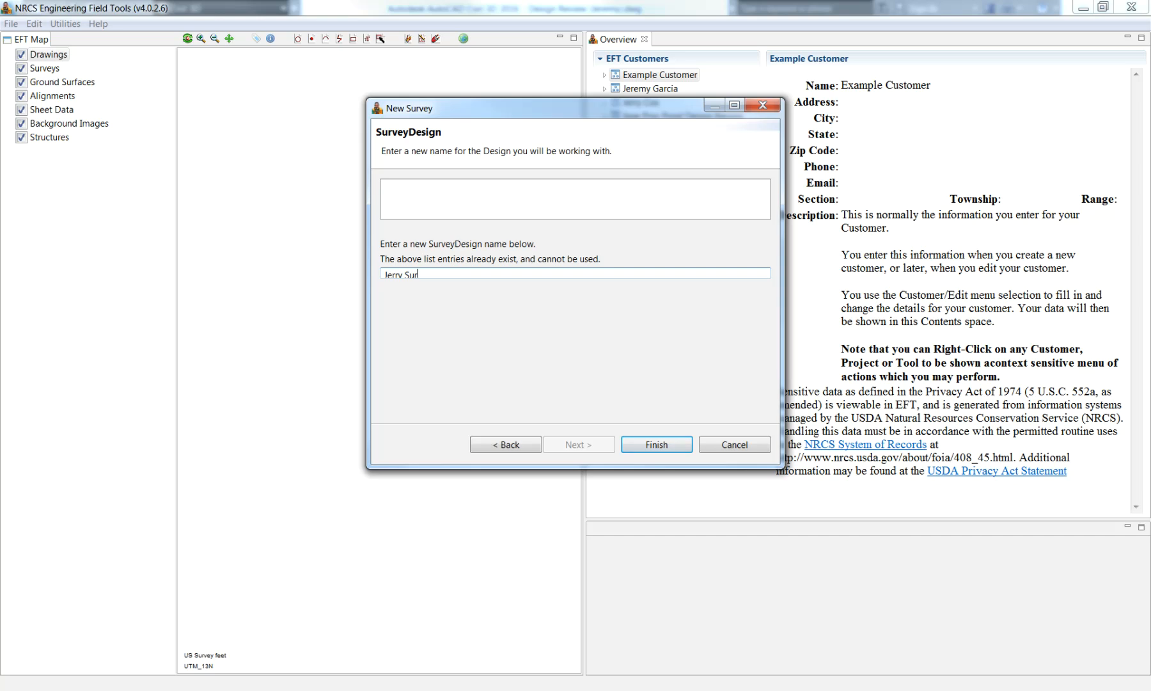
{"action": "left_click", "coordinate": [668, 446]}
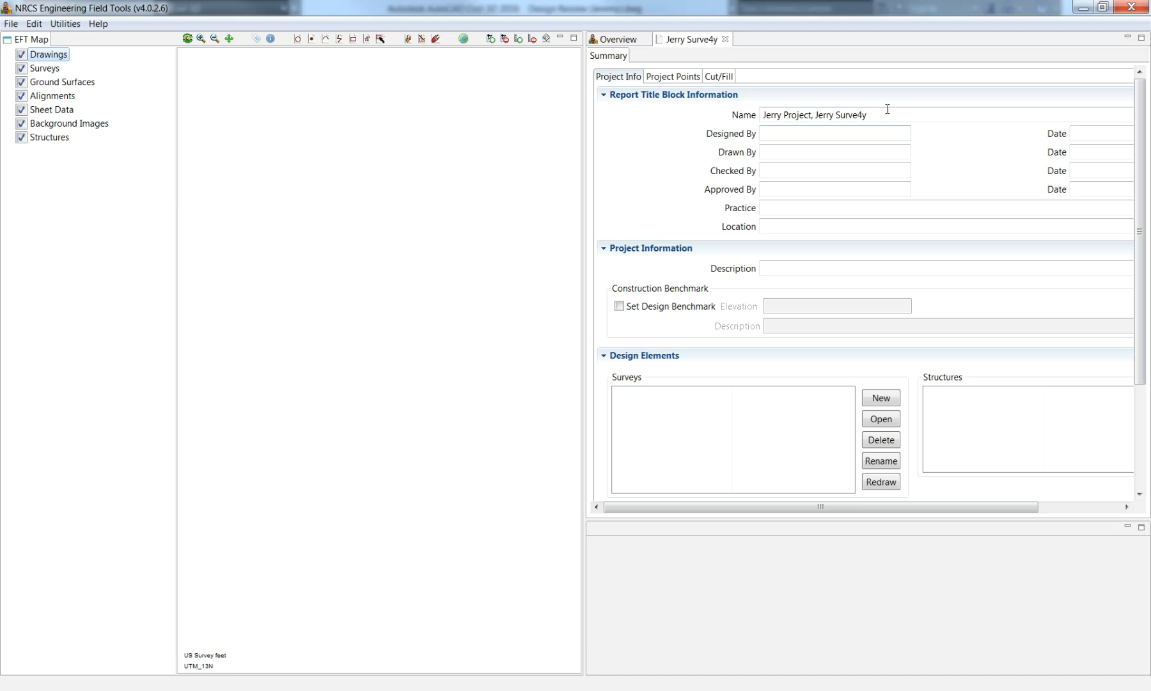
- Shorten the report title block's name to the project name only, removing the survey design name and the comma
{"action": "left_click", "coordinate": [882, 115]}
{"action": "left_click_drag", "start_coordinate": [881, 116], "coordinate": [728, 115]}
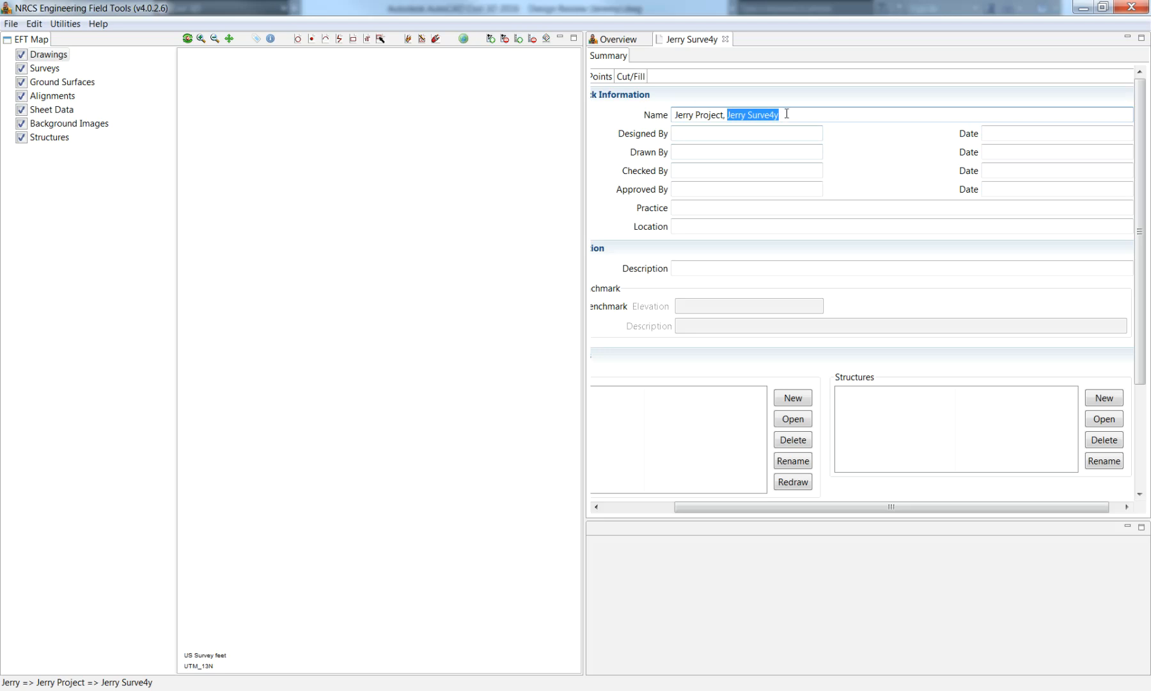
{"action": "key", "text": "BackSpace"}
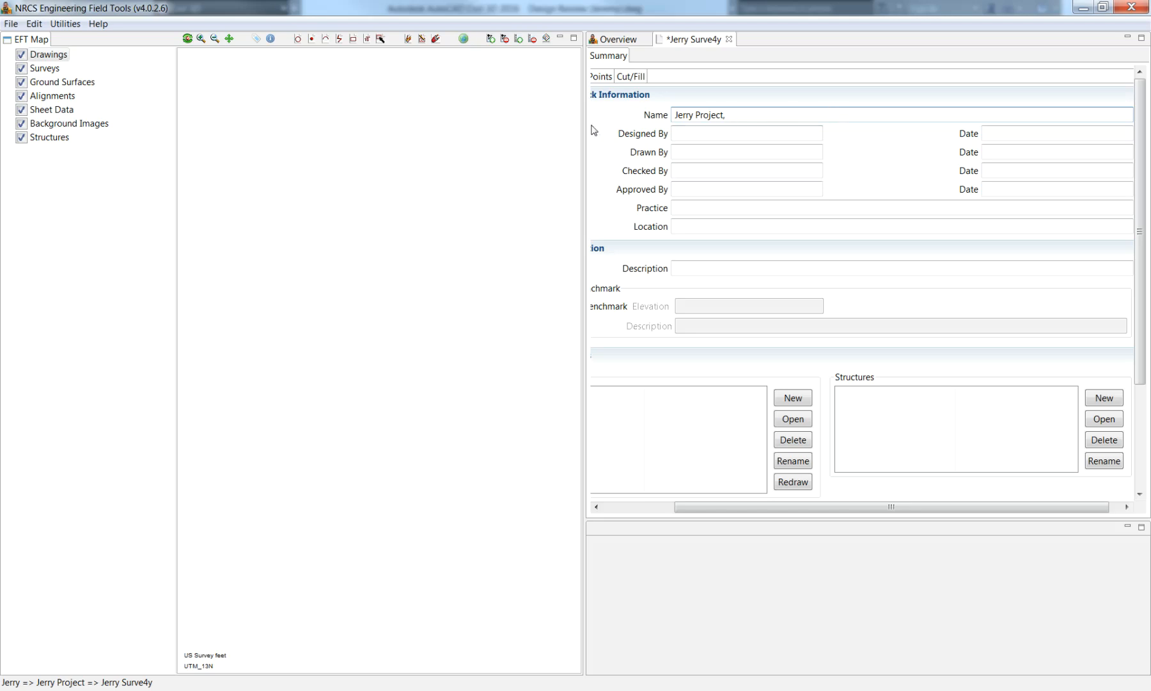
{"action": "left_click_drag", "start_coordinate": [583, 127], "coordinate": [501, 134]}
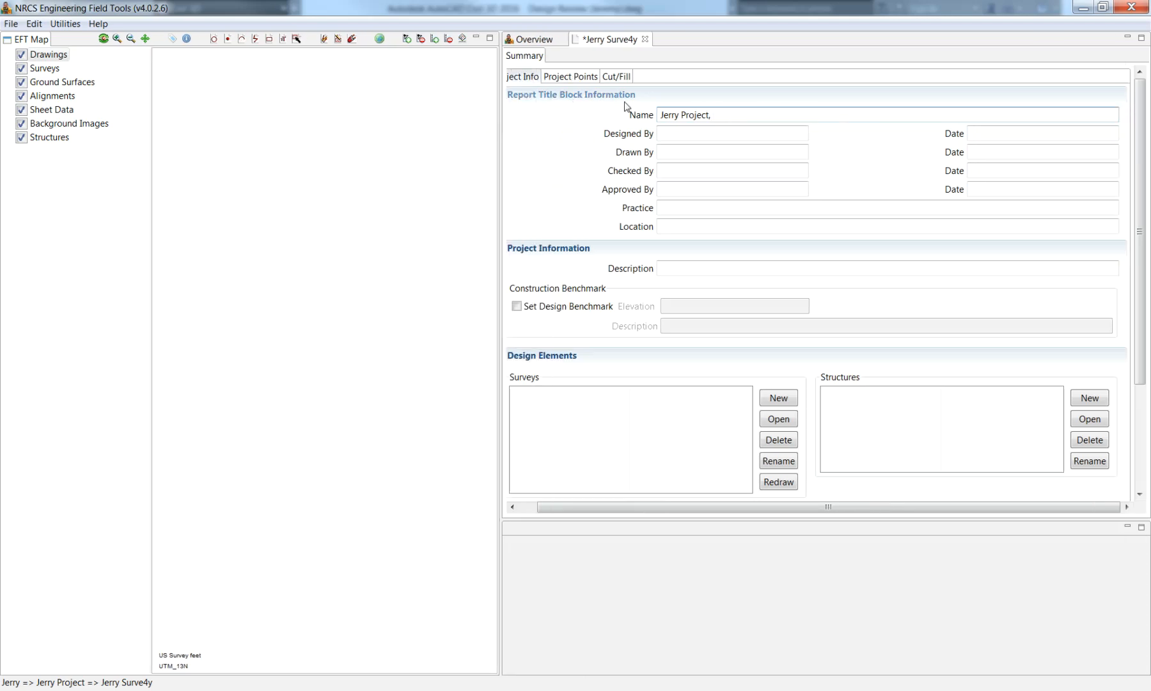
{"action": "left_click", "coordinate": [712, 115]}
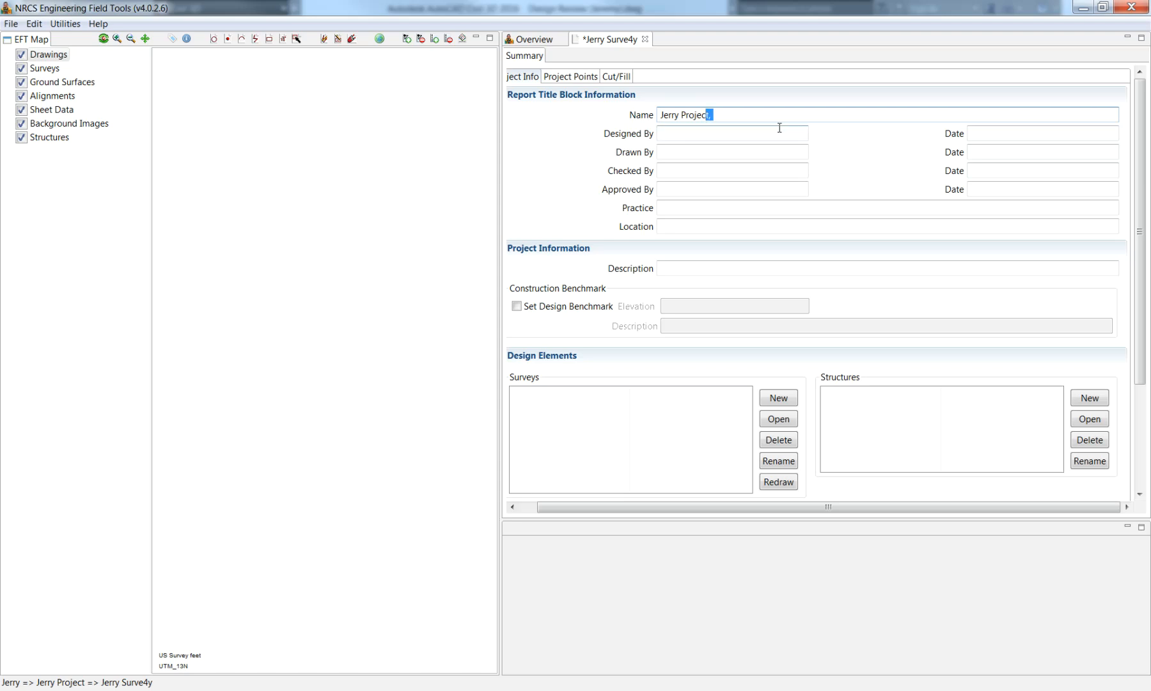
{"action": "left_click", "coordinate": [760, 137]}
- Enter 372 Pond as the practice in the report title block
{"action": "left_click", "coordinate": [714, 153]}
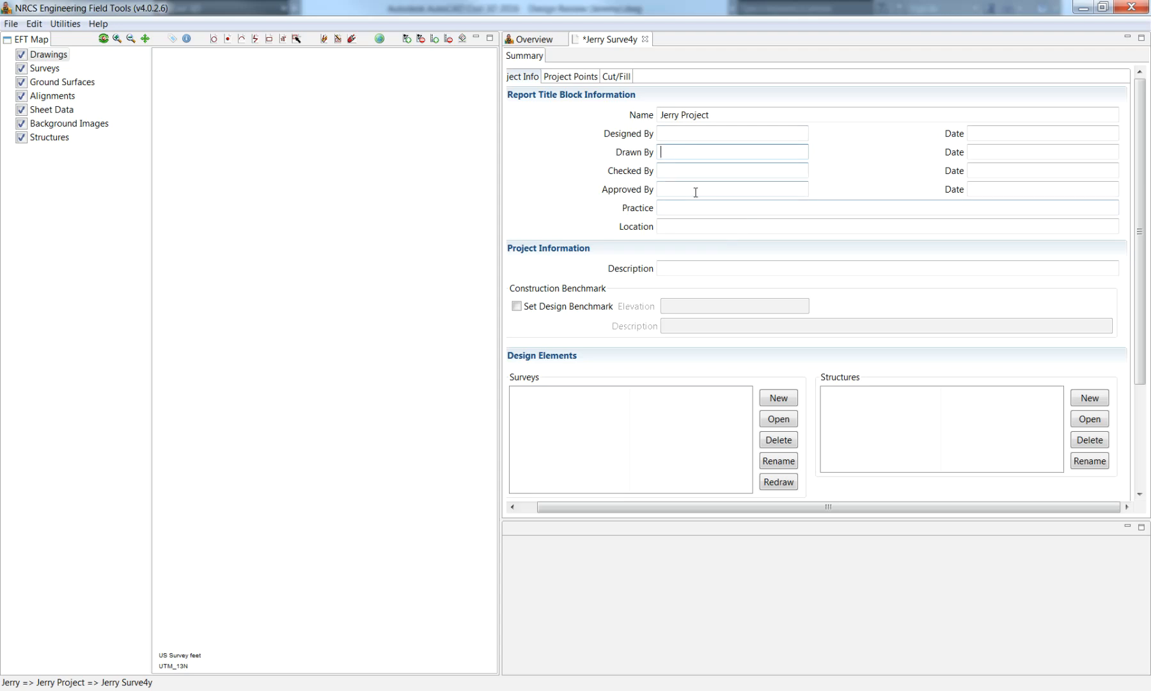
{"action": "left_click", "coordinate": [690, 213]}
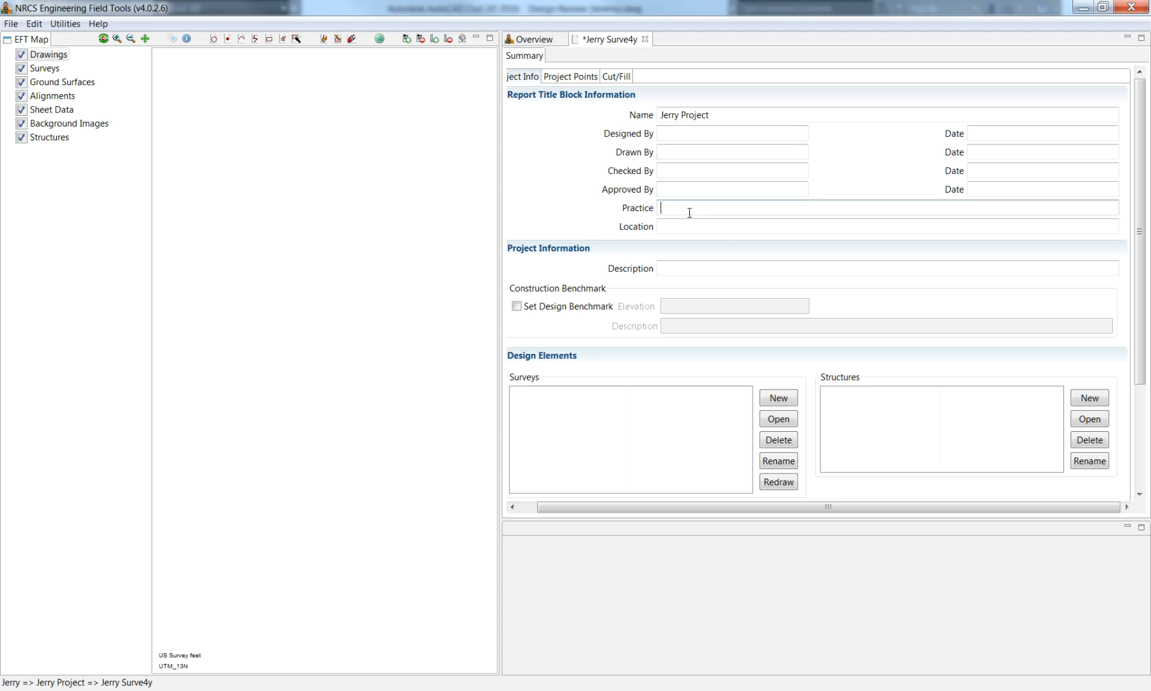
{"action": "type", "text": "372 Pond"}
{"action": "left_click", "coordinate": [787, 229]}
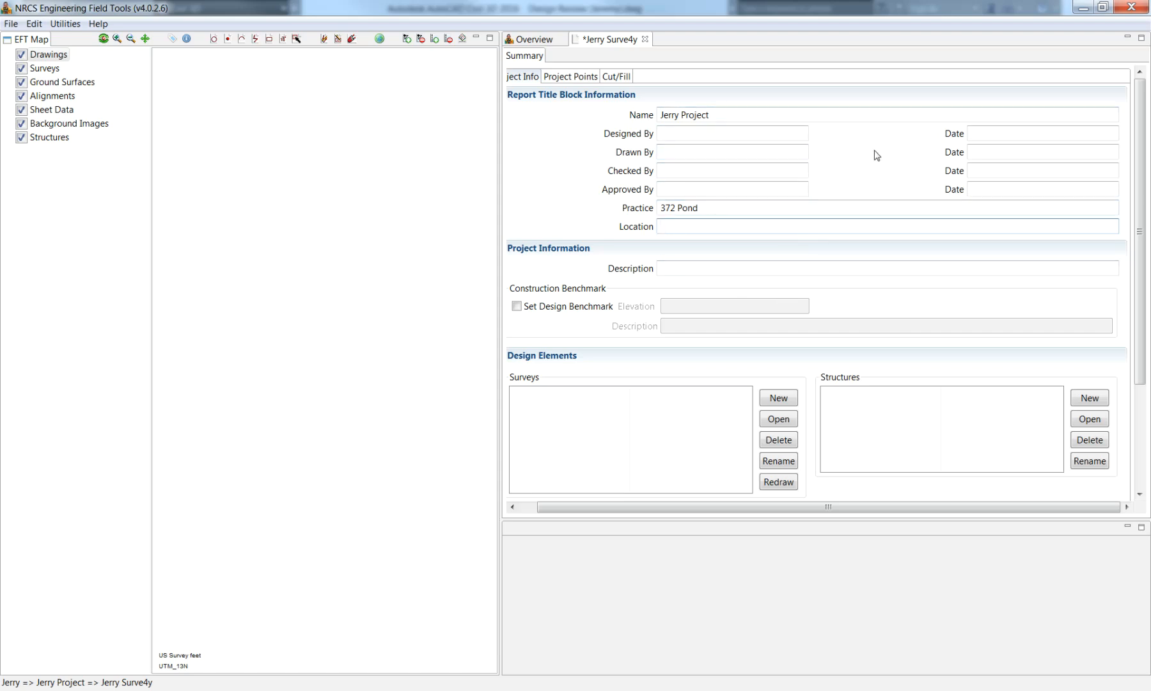
- Create a new XYZ survey named after the customer plus "Survey"
{"action": "left_click", "coordinate": [781, 398]}
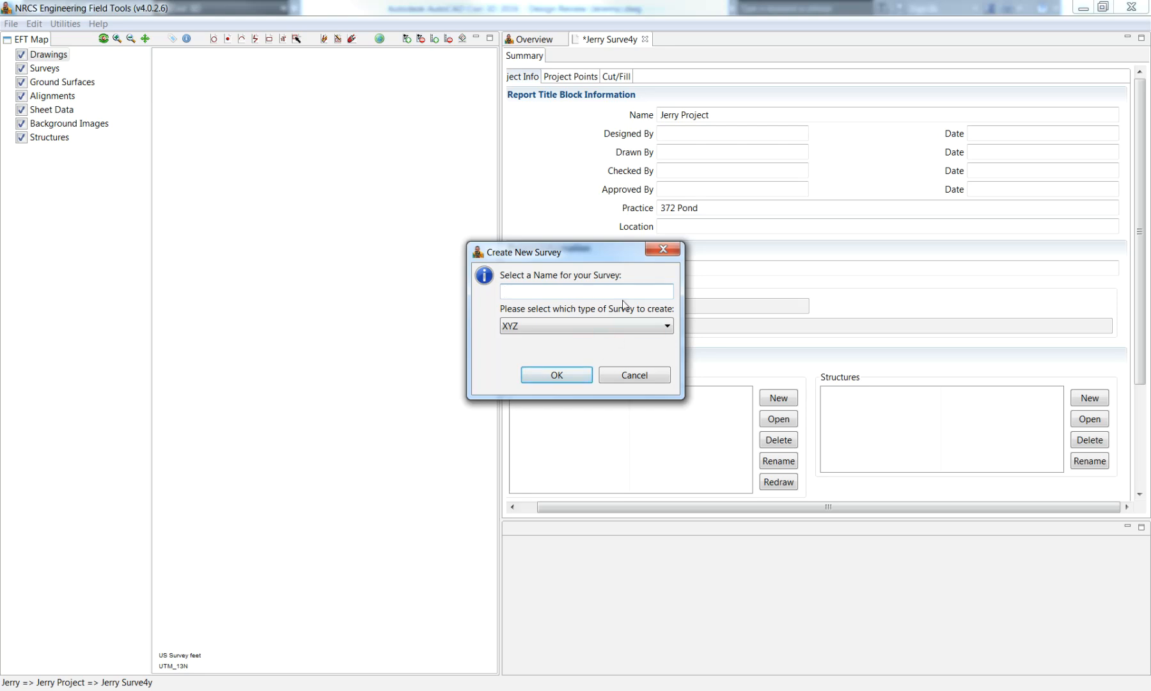
{"action": "type", "text": "Jerry Survey"}
{"action": "left_click", "coordinate": [590, 378]}
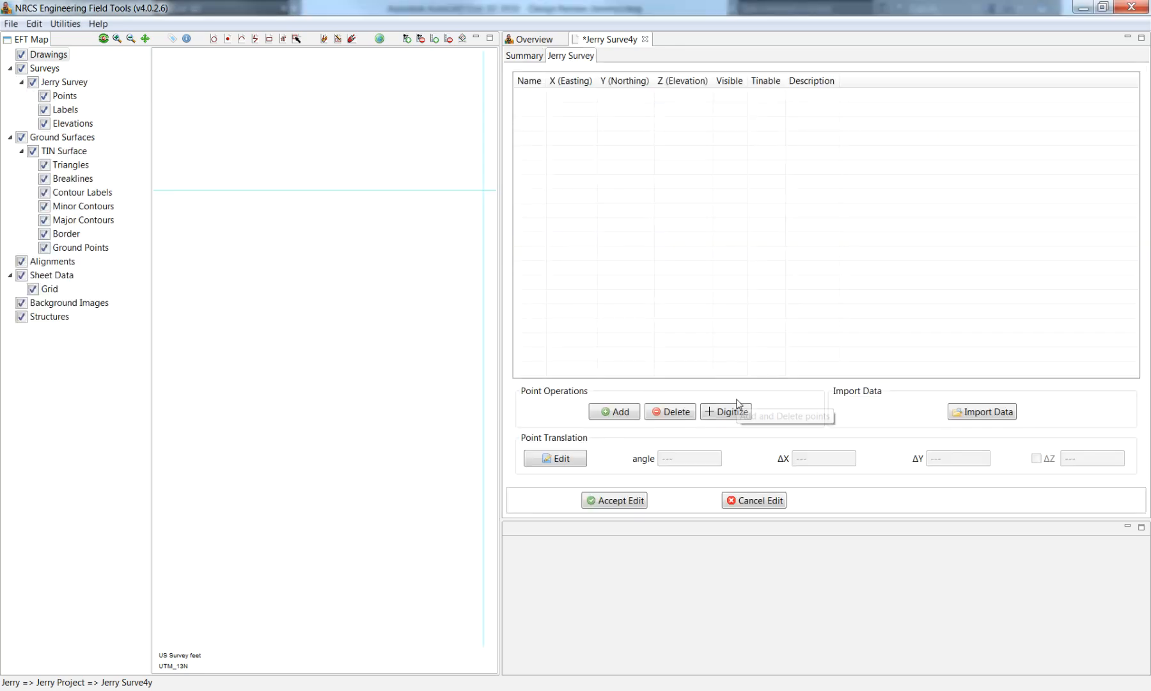
- Start a data import for the survey and choose the second spreadsheet point file in the customer's land folder on the desktop
{"action": "left_click", "coordinate": [974, 413]}
{"action": "left_click", "coordinate": [755, 113]}
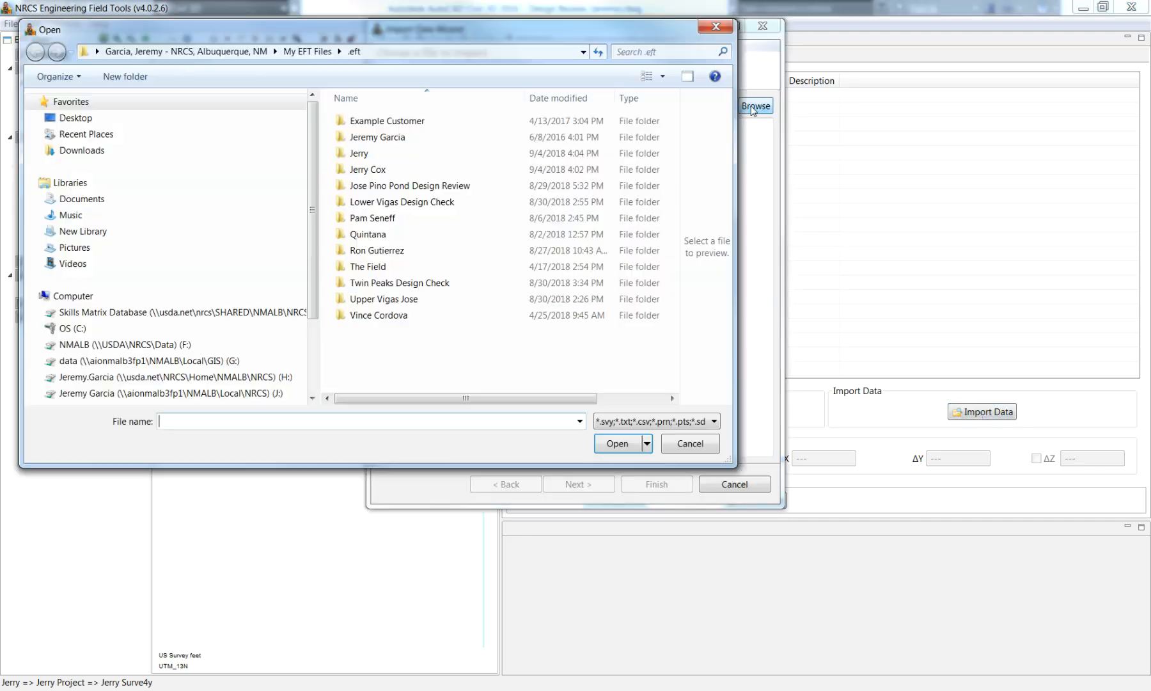
{"action": "left_click", "coordinate": [95, 51]}
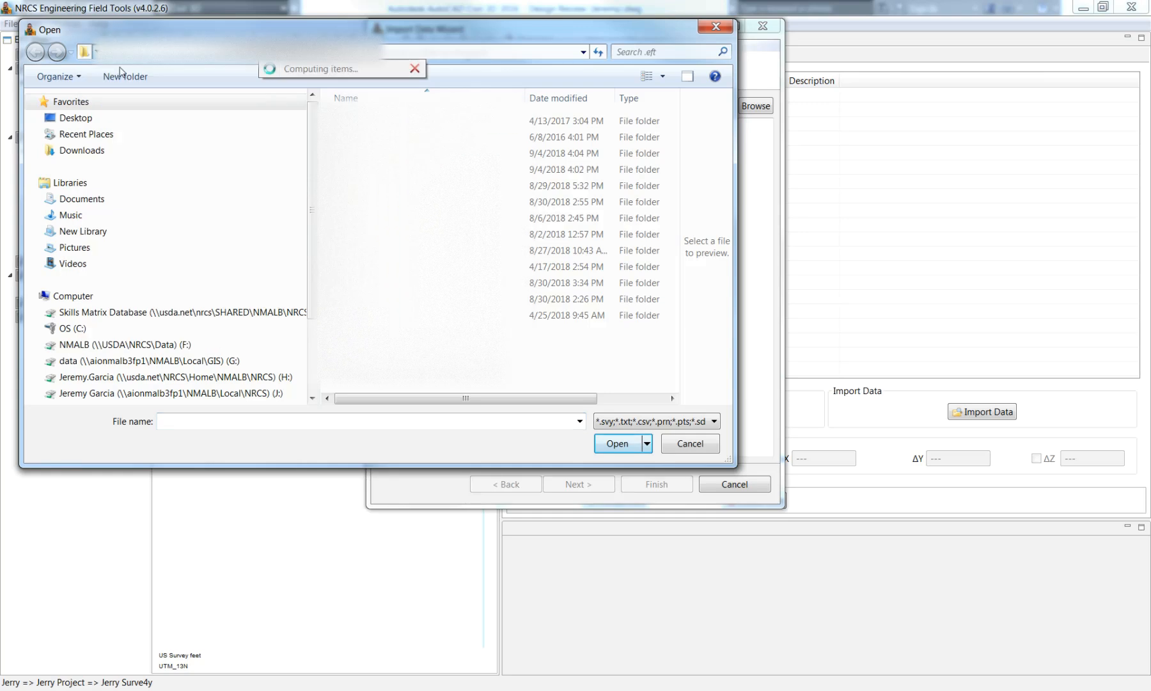
{"action": "left_click", "coordinate": [119, 69]}
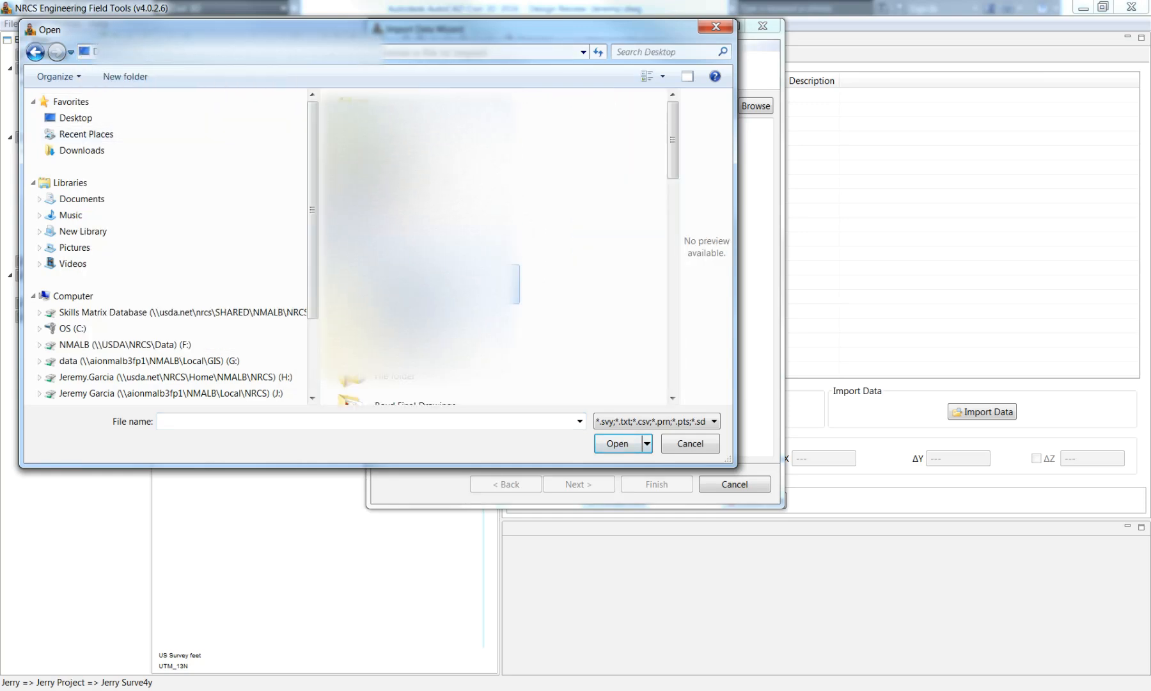
{"action": "double_click", "coordinate": [449, 203]}
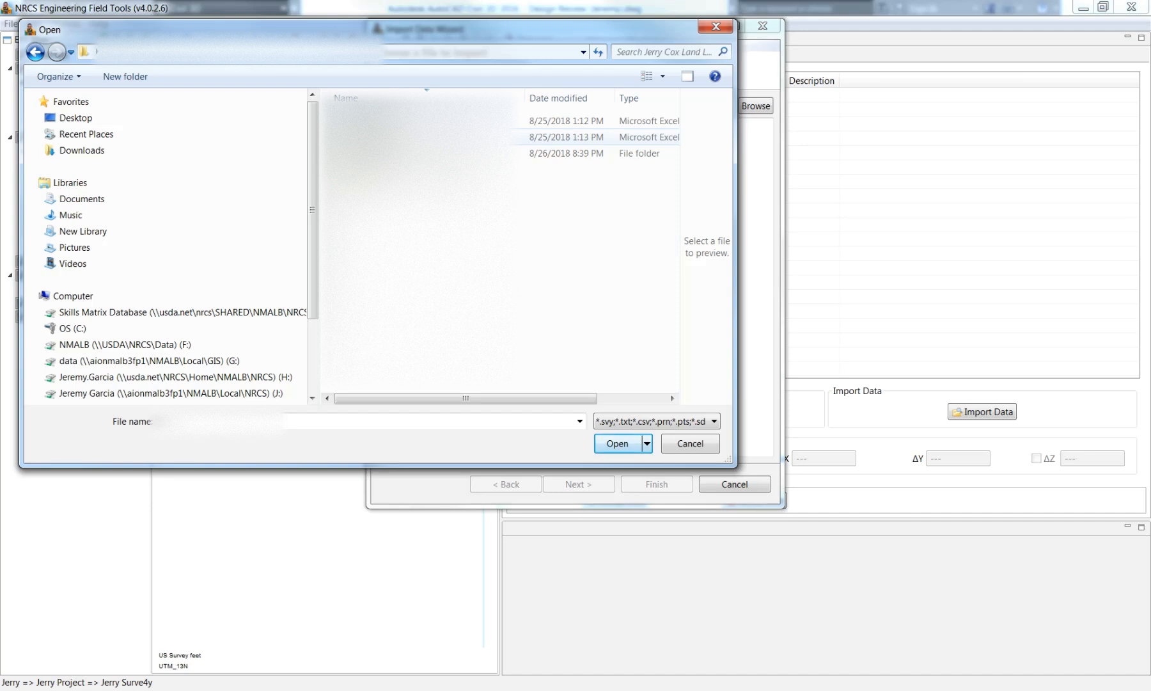
{"action": "left_click", "coordinate": [416, 137]}
{"action": "left_click", "coordinate": [617, 443]}
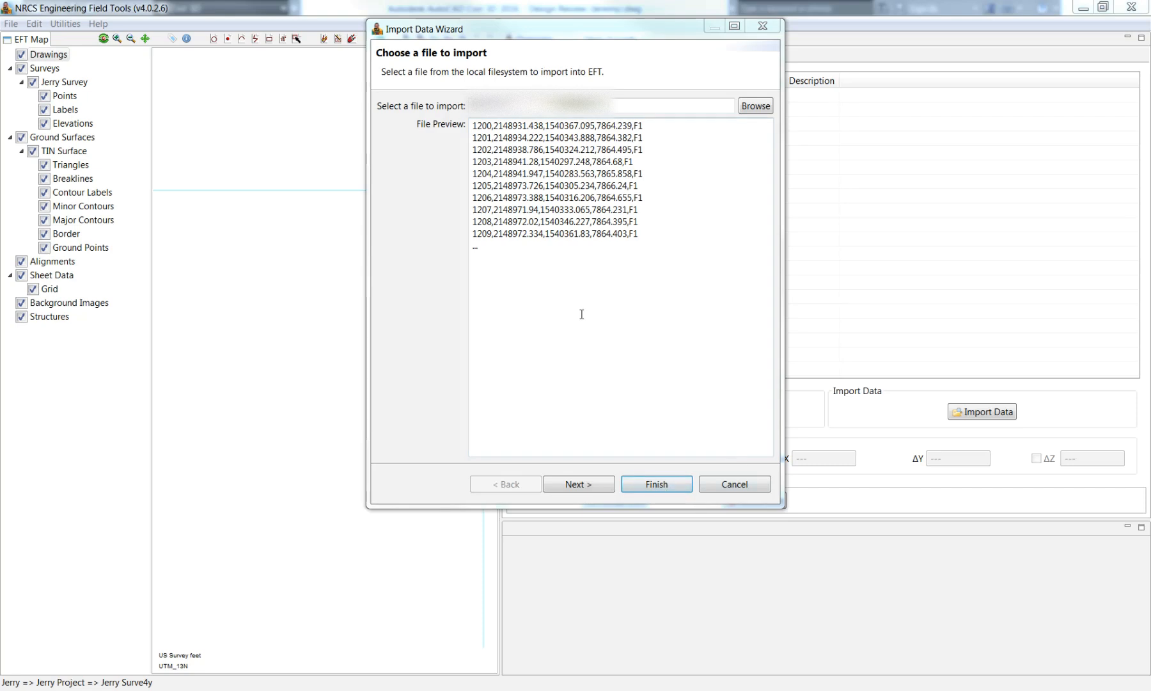
- Import the points with the default settings, accept the survey edit and show the whole survey on the map
{"action": "left_click", "coordinate": [664, 484]}
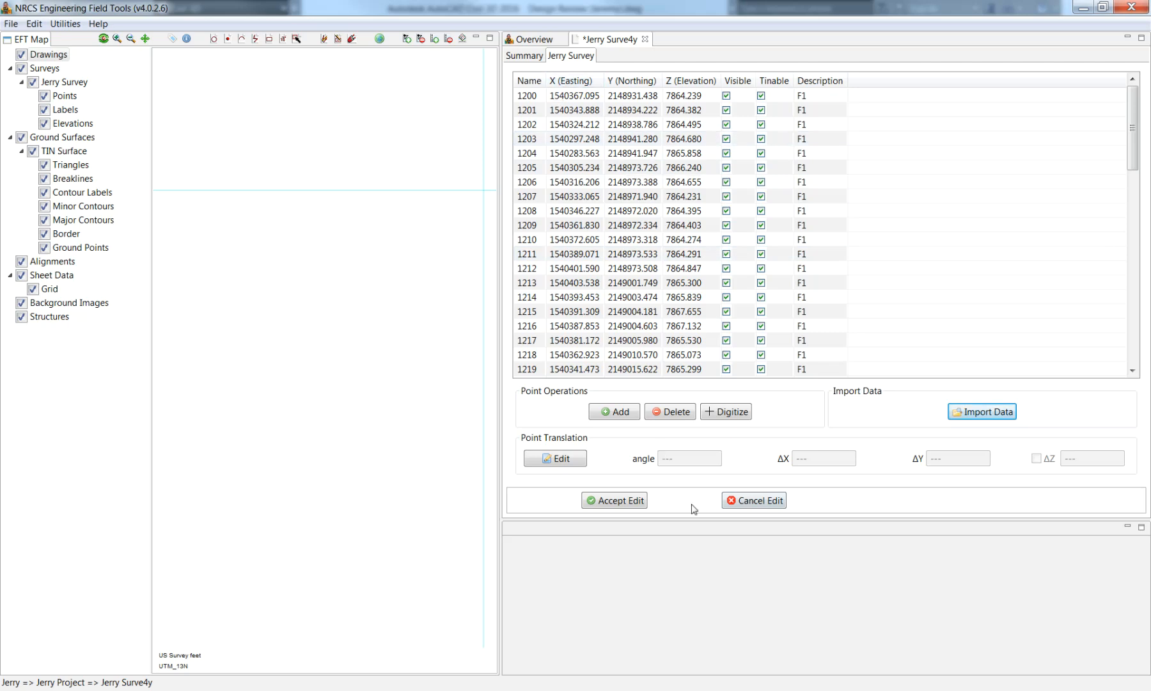
{"action": "left_click", "coordinate": [784, 506]}
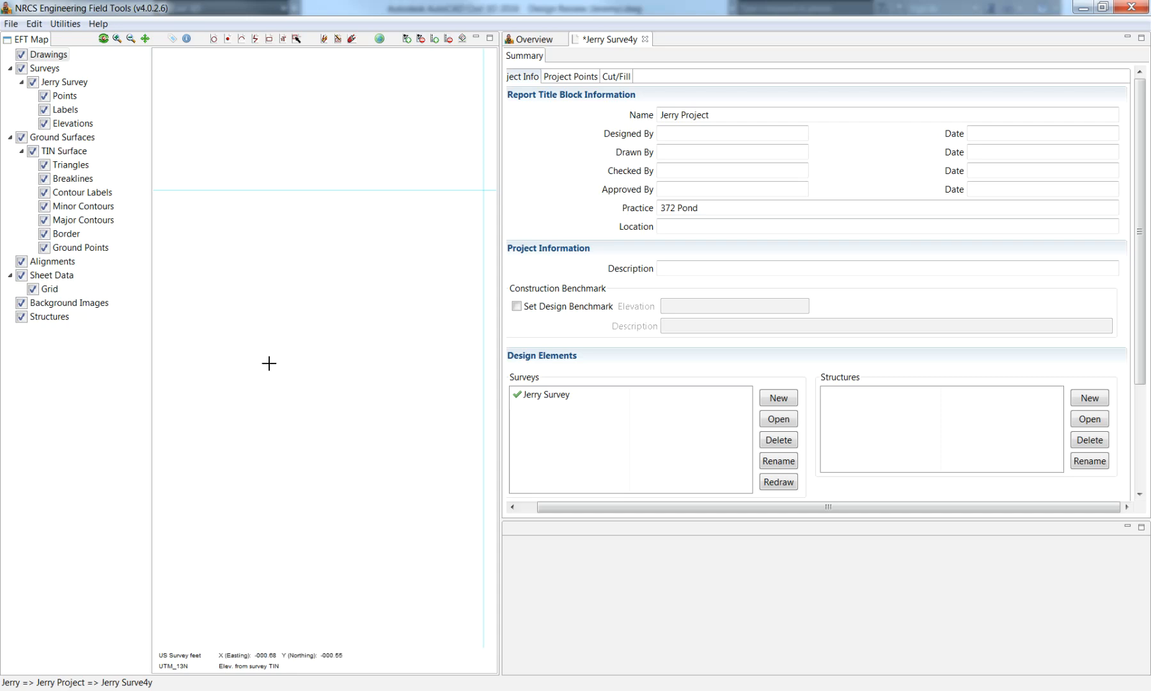
{"action": "left_click", "coordinate": [103, 39]}
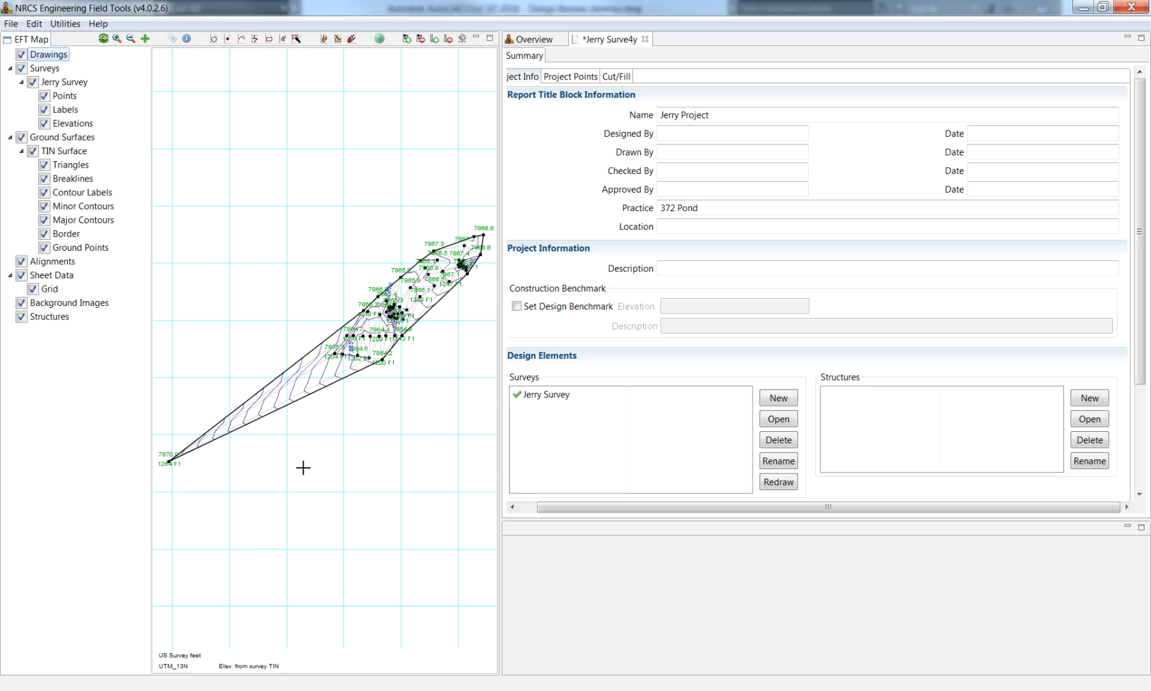
- Open the survey's point table, make point 1264 non-tinable and accept the edit
{"action": "left_click", "coordinate": [572, 397]}
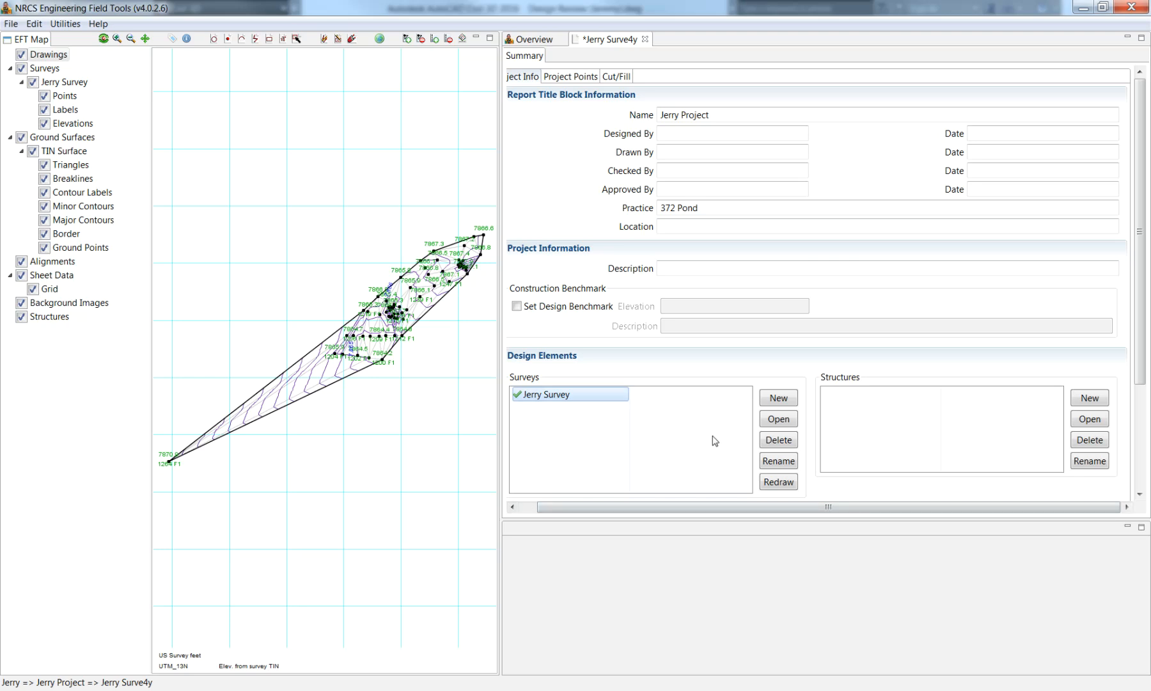
{"action": "left_click", "coordinate": [790, 420]}
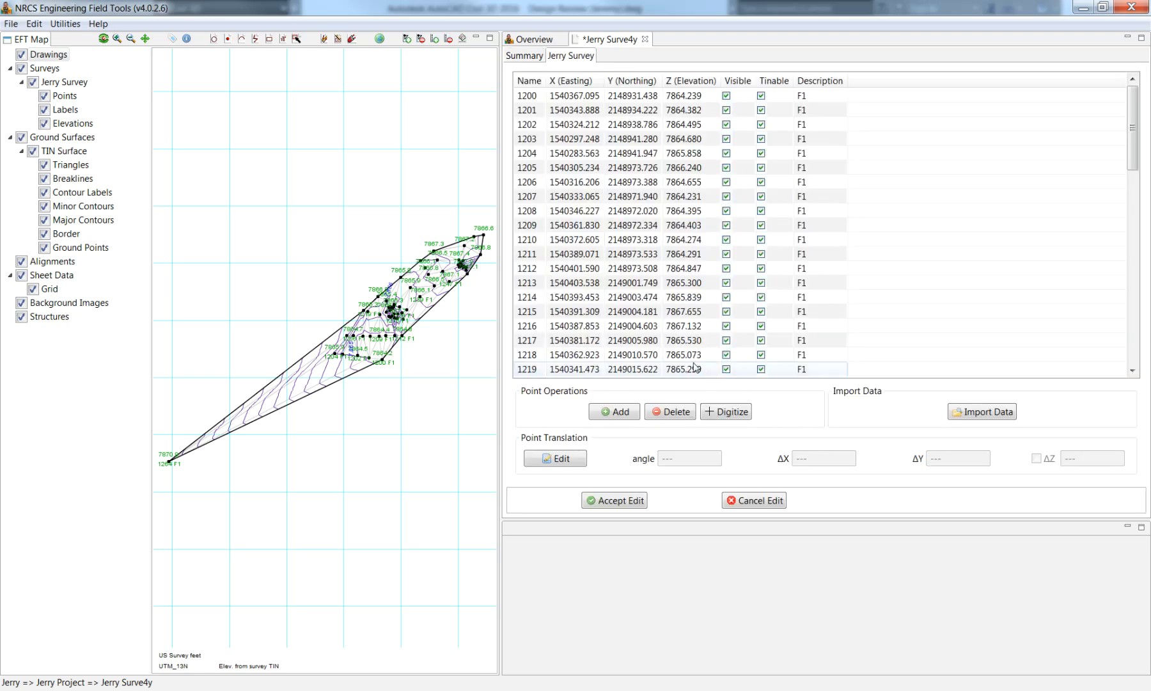
{"action": "left_click", "coordinate": [1134, 370]}
{"action": "left_click", "coordinate": [1134, 369]}
{"action": "left_click_drag", "start_coordinate": [1133, 369], "coordinate": [1133, 370]}
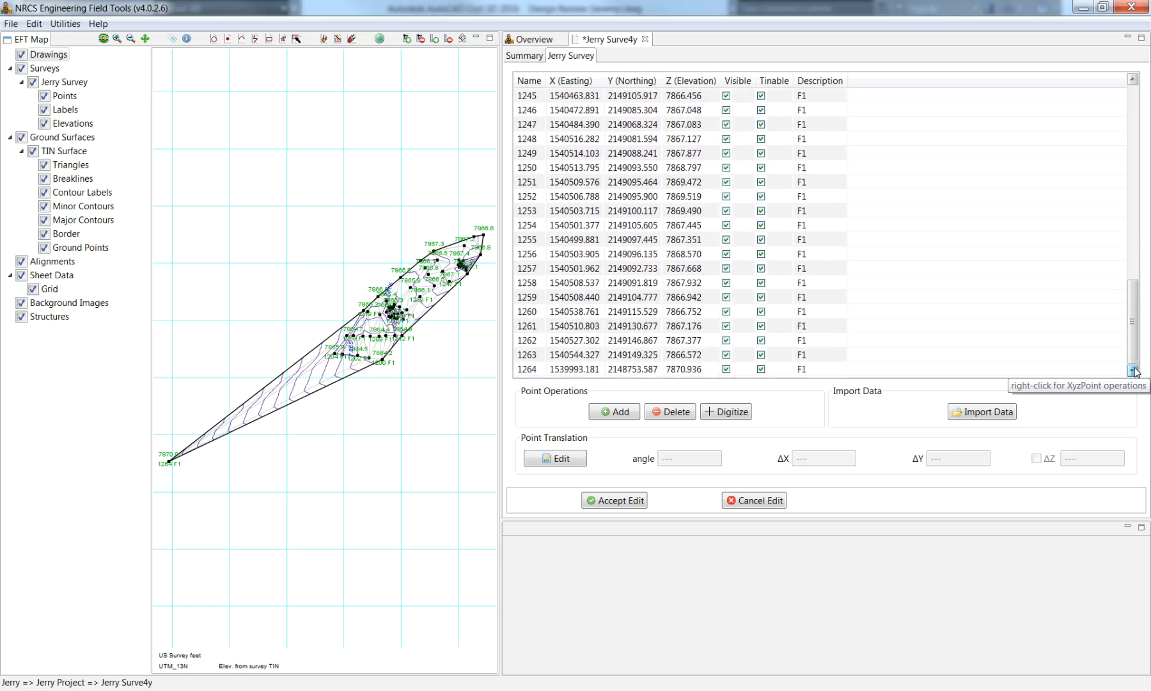
{"action": "left_click", "coordinate": [761, 370]}
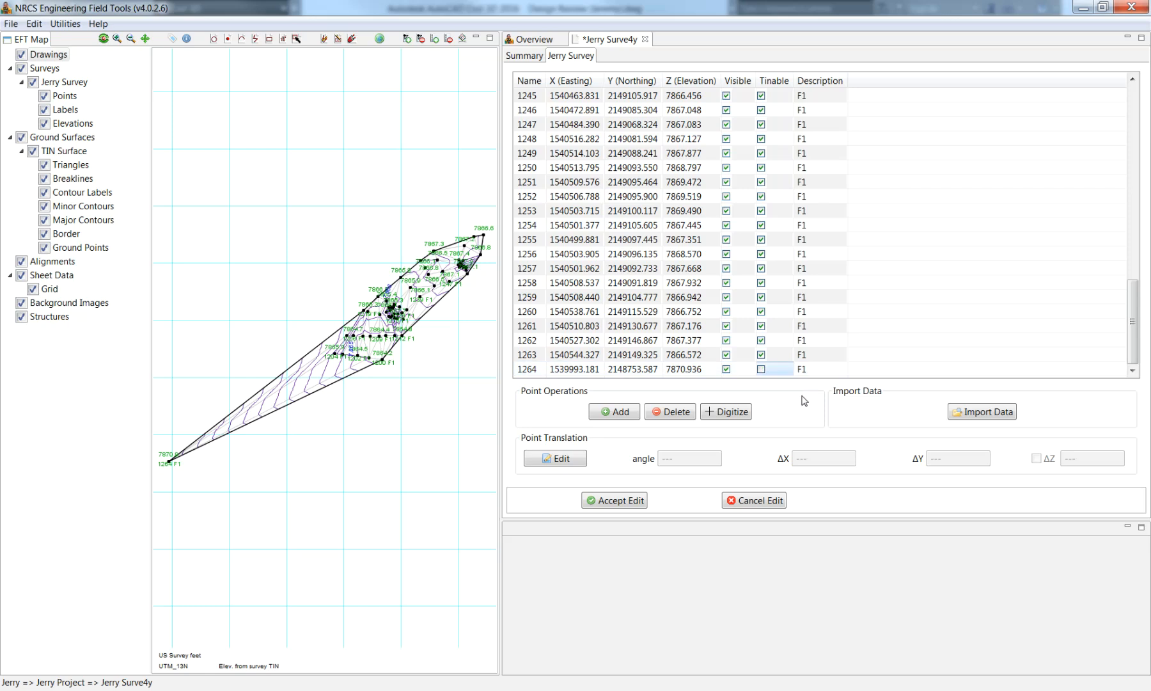
{"action": "left_click", "coordinate": [632, 501]}
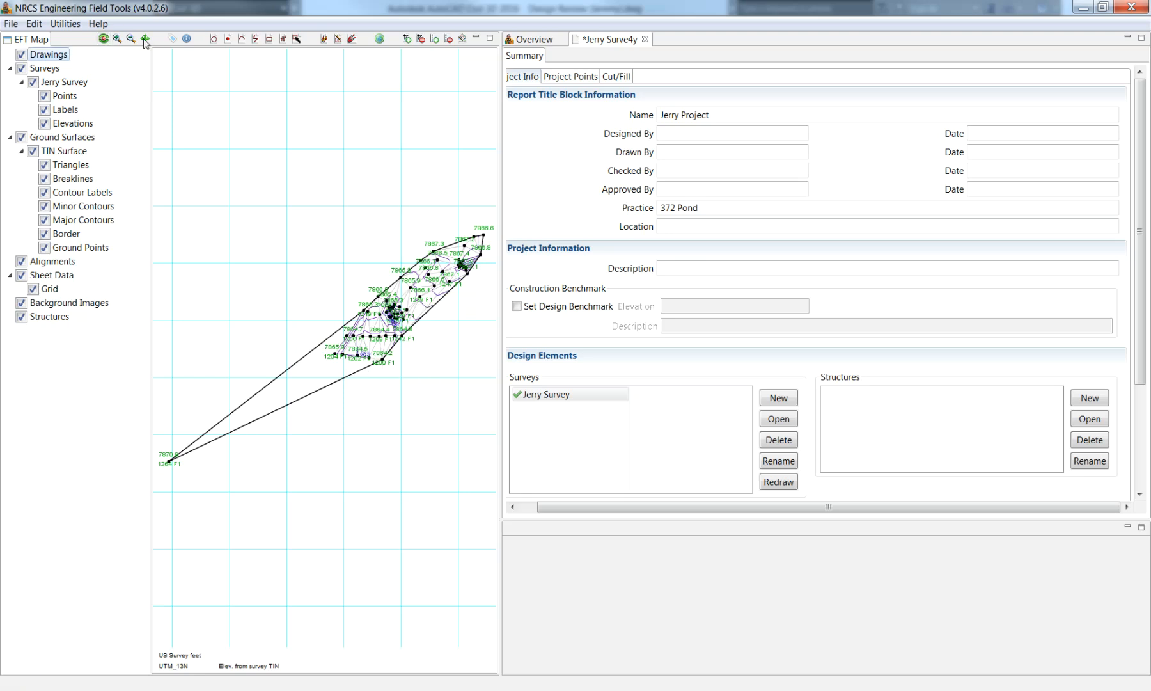
- Create a Rectangular Pit structure named after the customer plus "Structure"
{"action": "left_click", "coordinate": [119, 38]}
{"action": "left_click", "coordinate": [313, 177]}
{"action": "left_click", "coordinate": [493, 380]}
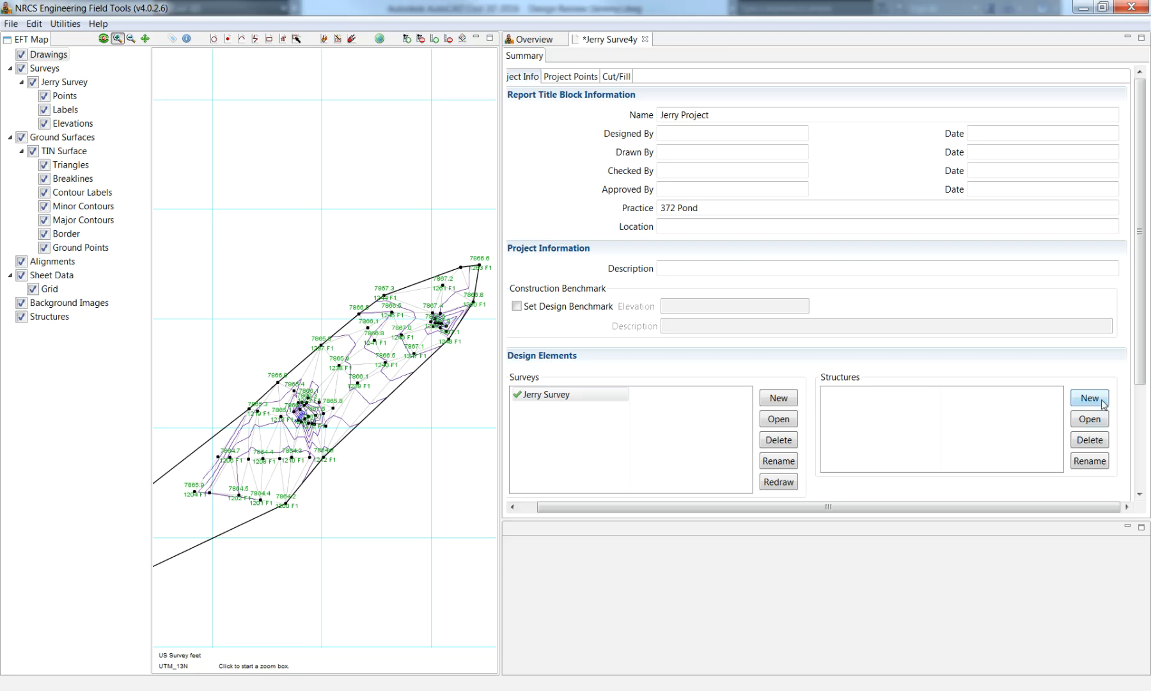
{"action": "left_click", "coordinate": [1090, 398]}
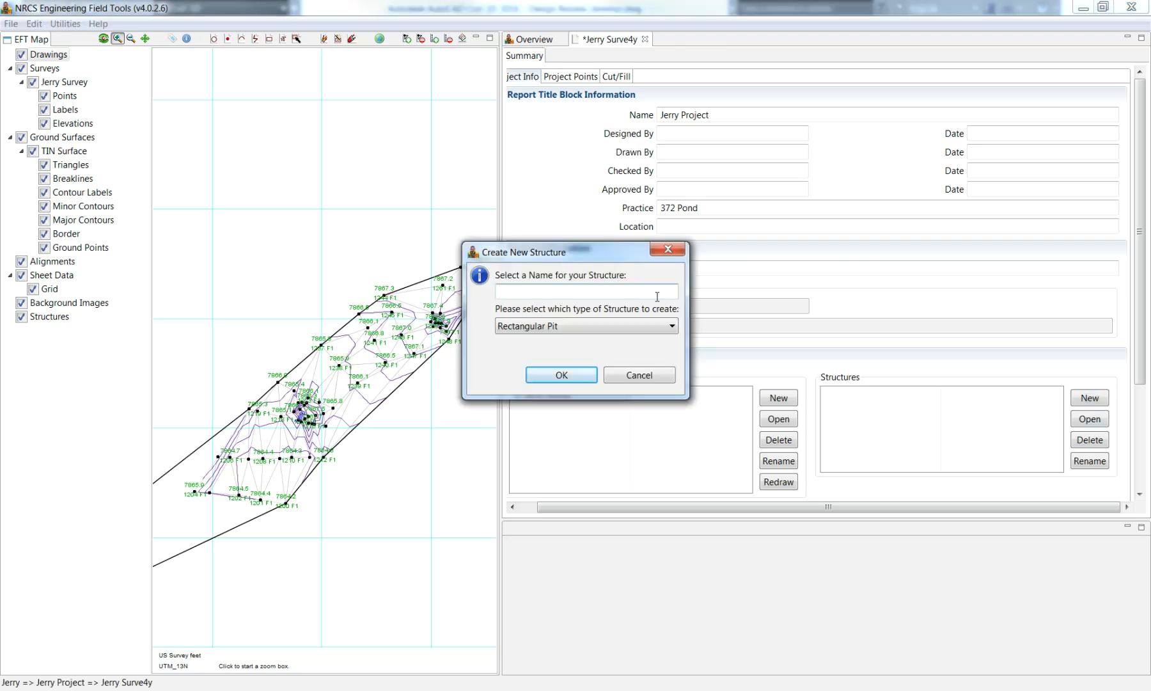
{"action": "type", "text": "Jerrry"}
{"action": "key", "text": "BackSpace"}
{"action": "key", "text": "BackSpace"}
{"action": "key", "text": "BackSpace"}
{"action": "type", "text": "y Structure"}
{"action": "left_click", "coordinate": [590, 376]}
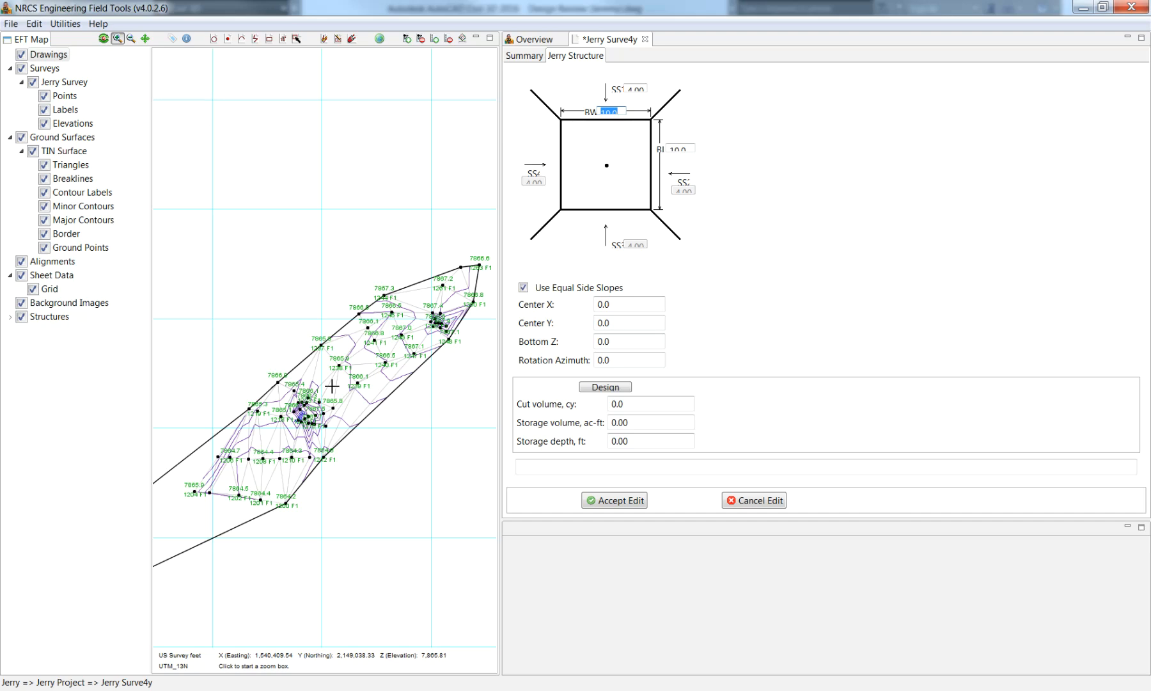
- Set the pit's Center X to 154408.99, Center Y to 214036.68 and Bottom Z to 7853.81, and try computing the design
{"action": "left_click", "coordinate": [595, 304]}
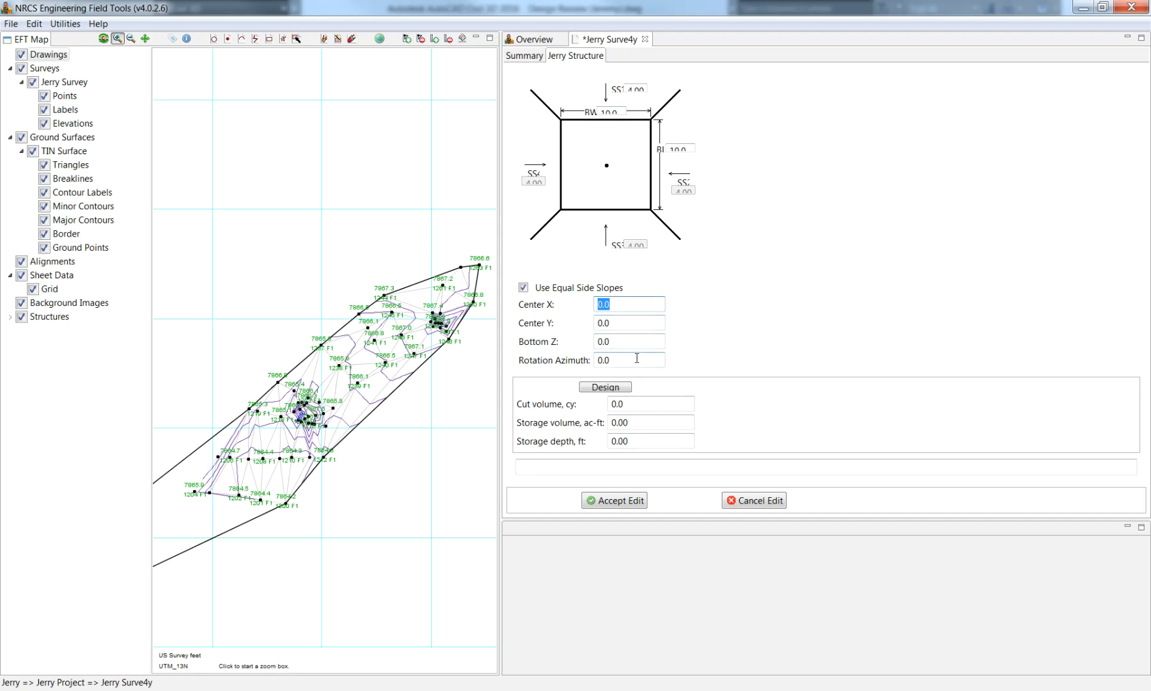
{"action": "type", "text": "154"}
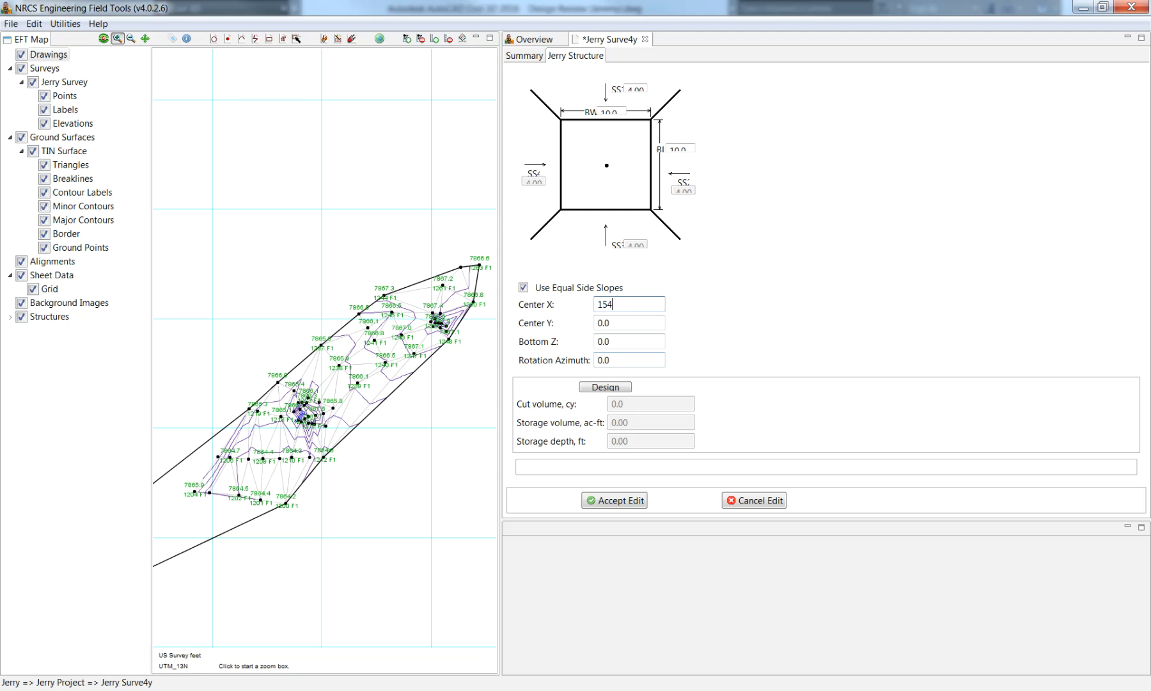
{"action": "type", "text": "408.99"}
{"action": "key", "text": "Tab"}
{"action": "type", "text": "214036.68"}
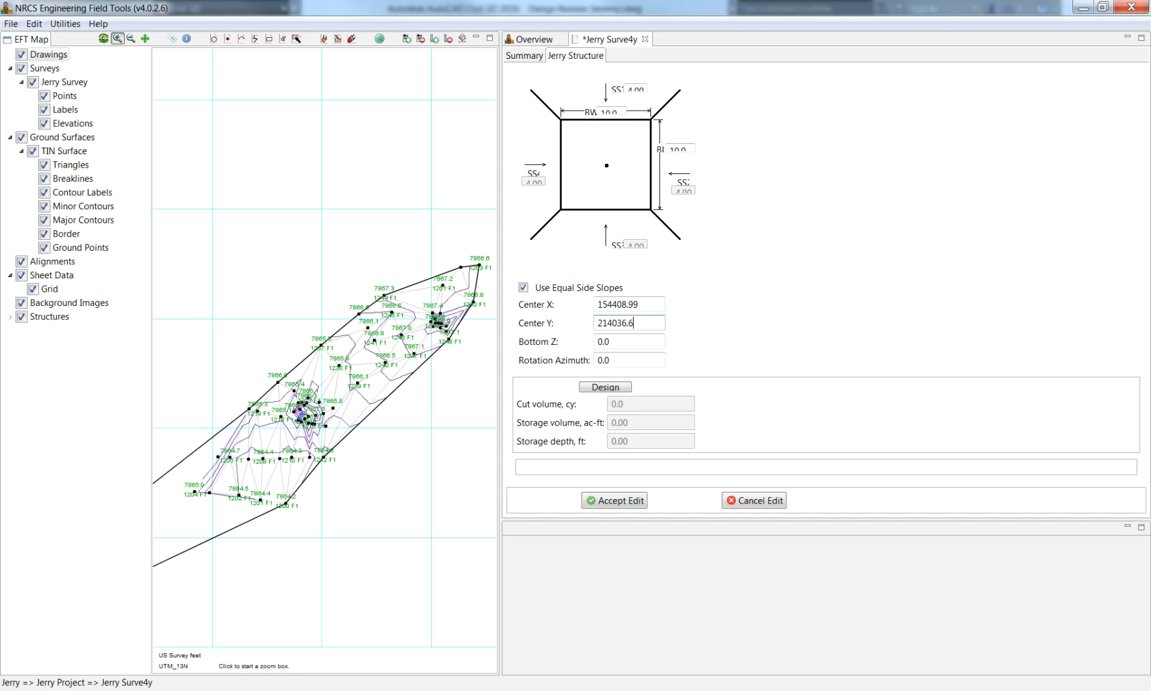
{"action": "key", "text": "Tab"}
{"action": "type", "text": "7853.841"}
{"action": "key", "text": "BackSpace"}
{"action": "key", "text": "BackSpace"}
{"action": "type", "text": "1"}
{"action": "left_click", "coordinate": [624, 386]}
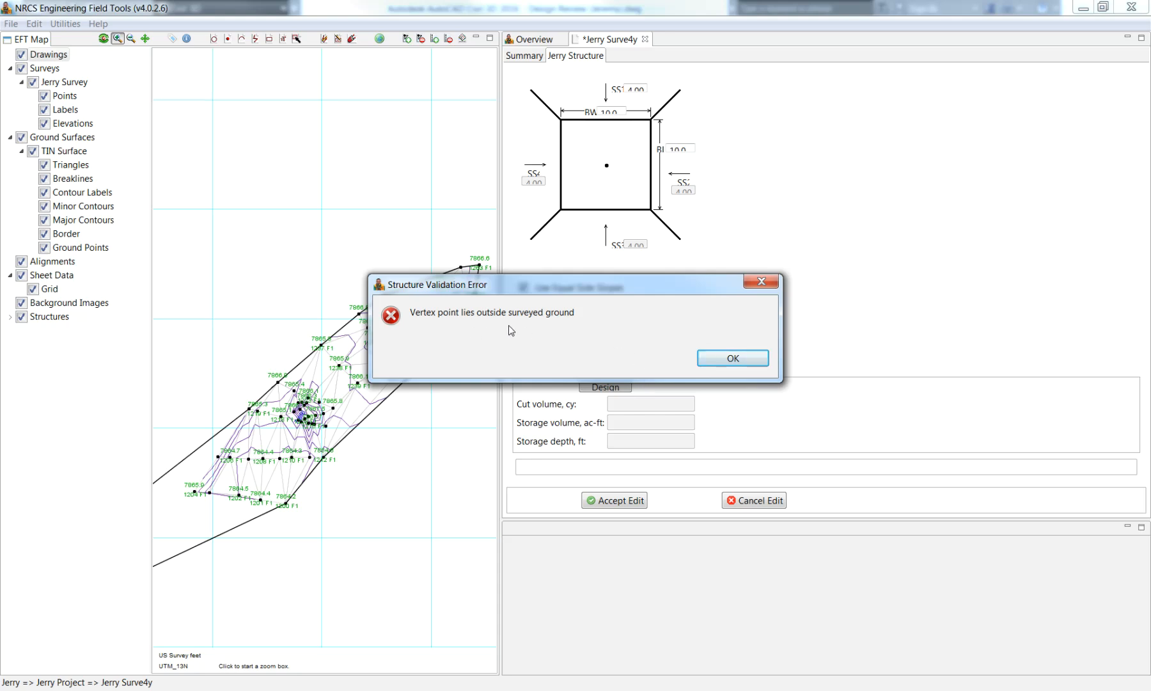
{"action": "left_click", "coordinate": [737, 360]}
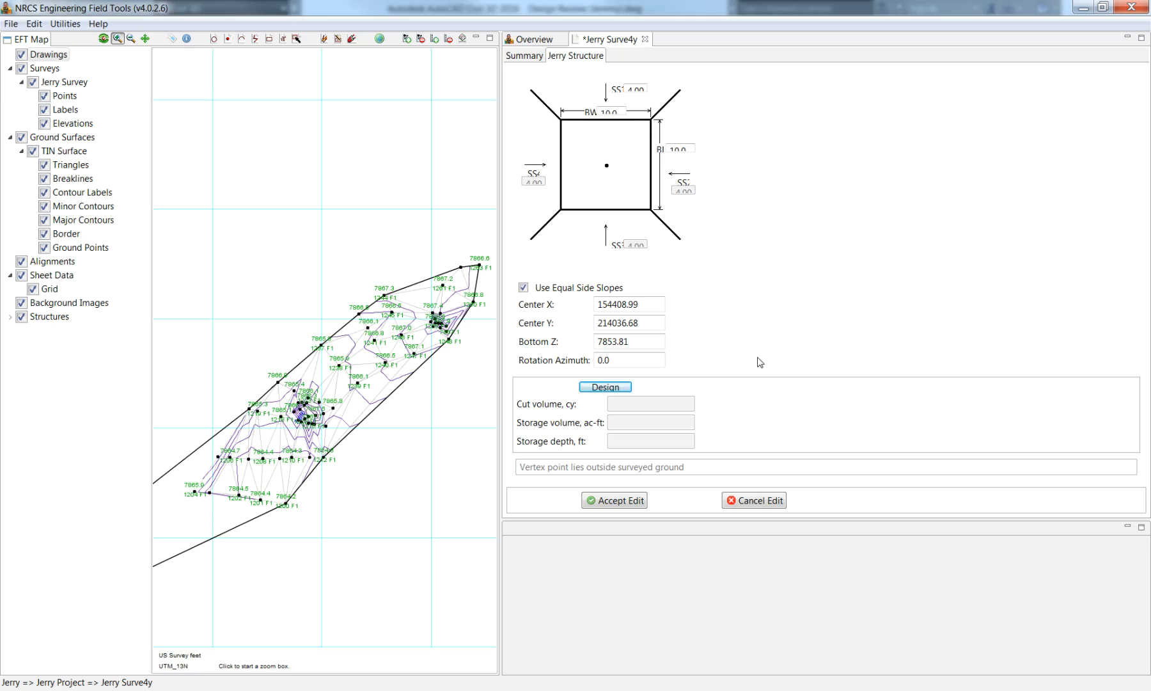
- Set the pit's bottom width to 10 and its bottom length to 20
{"action": "left_click", "coordinate": [608, 112]}
{"action": "type", "text": "10"}
{"action": "left_click", "coordinate": [673, 150]}
{"action": "left_click_drag", "start_coordinate": [673, 150], "coordinate": [693, 148]}
{"action": "type", "text": "20"}
{"action": "left_click", "coordinate": [713, 146]}
- Turn off equal side slopes and set side slopes SS4, SS2 and SS3 to 3
{"action": "left_click", "coordinate": [524, 288]}
{"action": "double_click", "coordinate": [528, 181]}
{"action": "type", "text": "3"}
{"action": "double_click", "coordinate": [683, 190]}
{"action": "type", "text": "3"}
{"action": "double_click", "coordinate": [637, 244]}
{"action": "type", "text": "3"}
{"action": "key", "text": "Tab"}
- Try to compute the pit design with the entered bottom dimensions and separate side slopes
{"action": "left_click", "coordinate": [584, 388]}
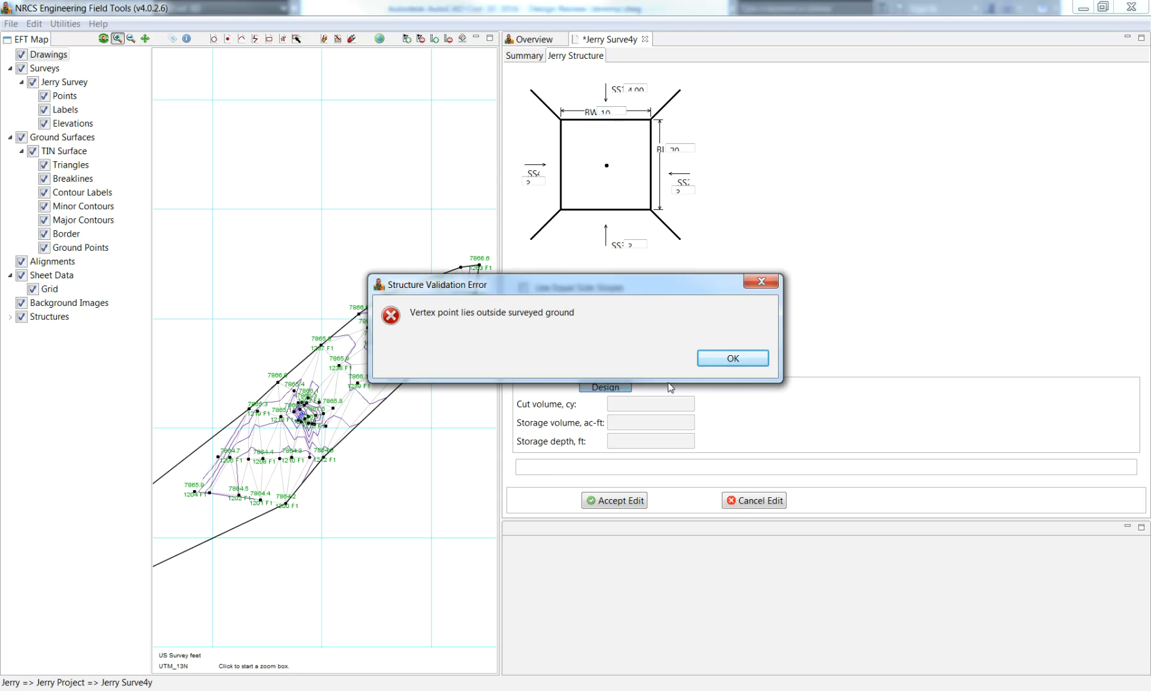
{"action": "left_click", "coordinate": [735, 359]}
{"action": "double_click", "coordinate": [527, 182]}
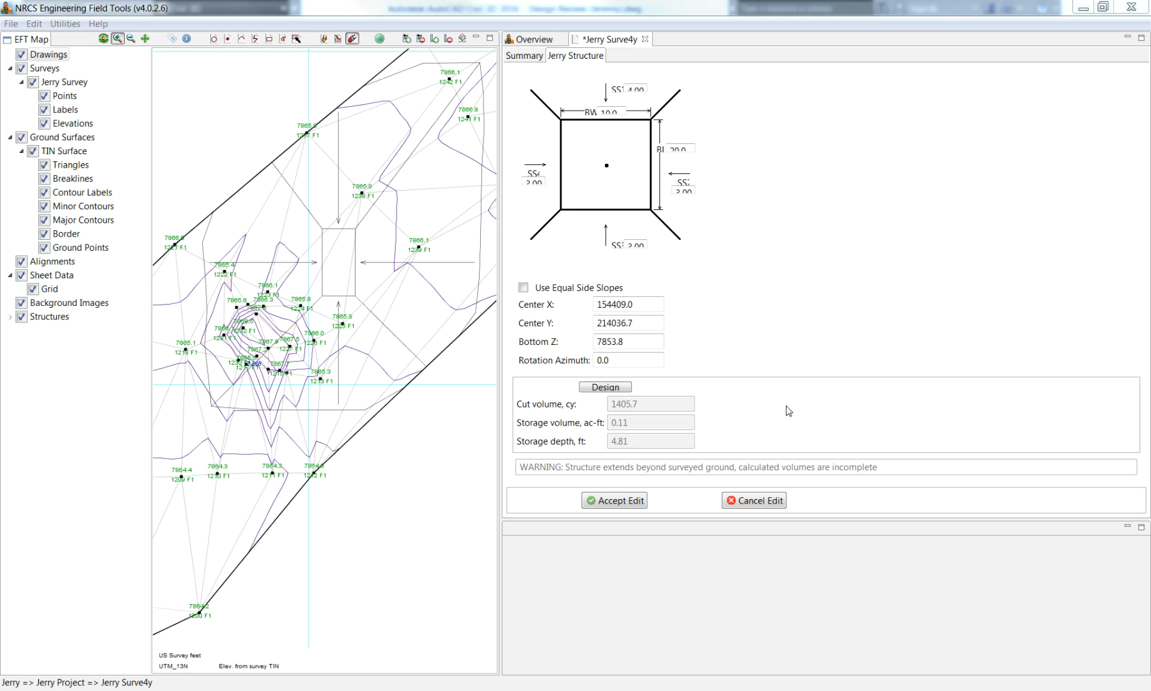
{"action": "left_click", "coordinate": [626, 390]}
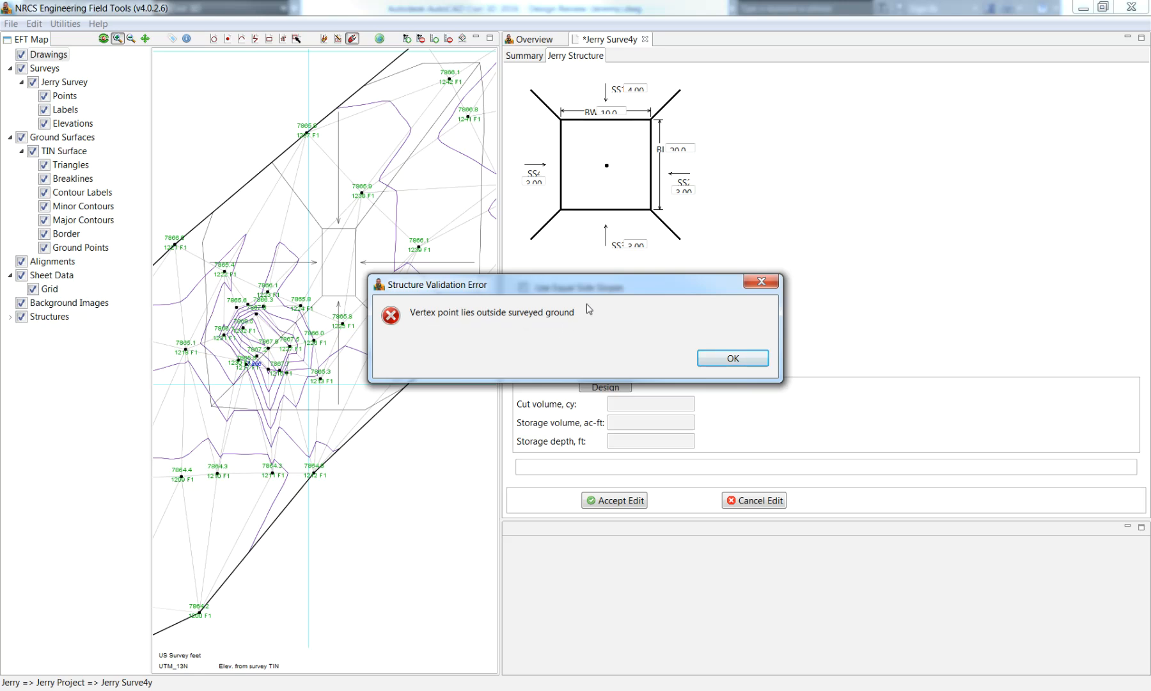
{"action": "left_click_drag", "start_coordinate": [591, 287], "coordinate": [598, 438]}
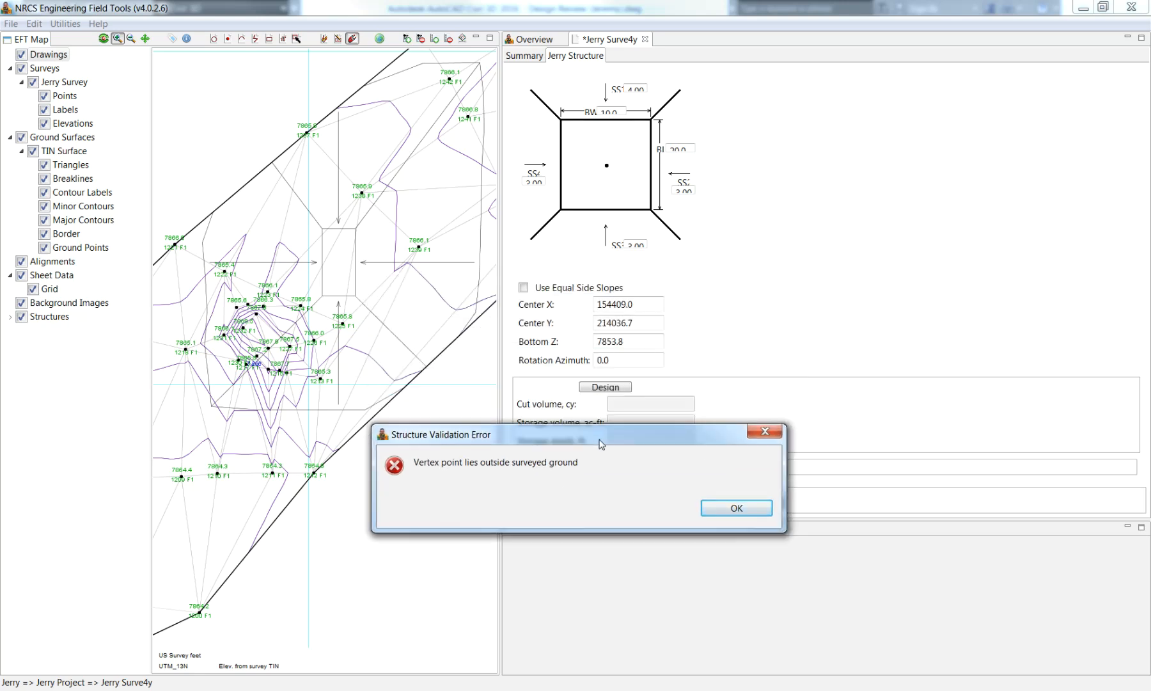
{"action": "left_click", "coordinate": [744, 513]}
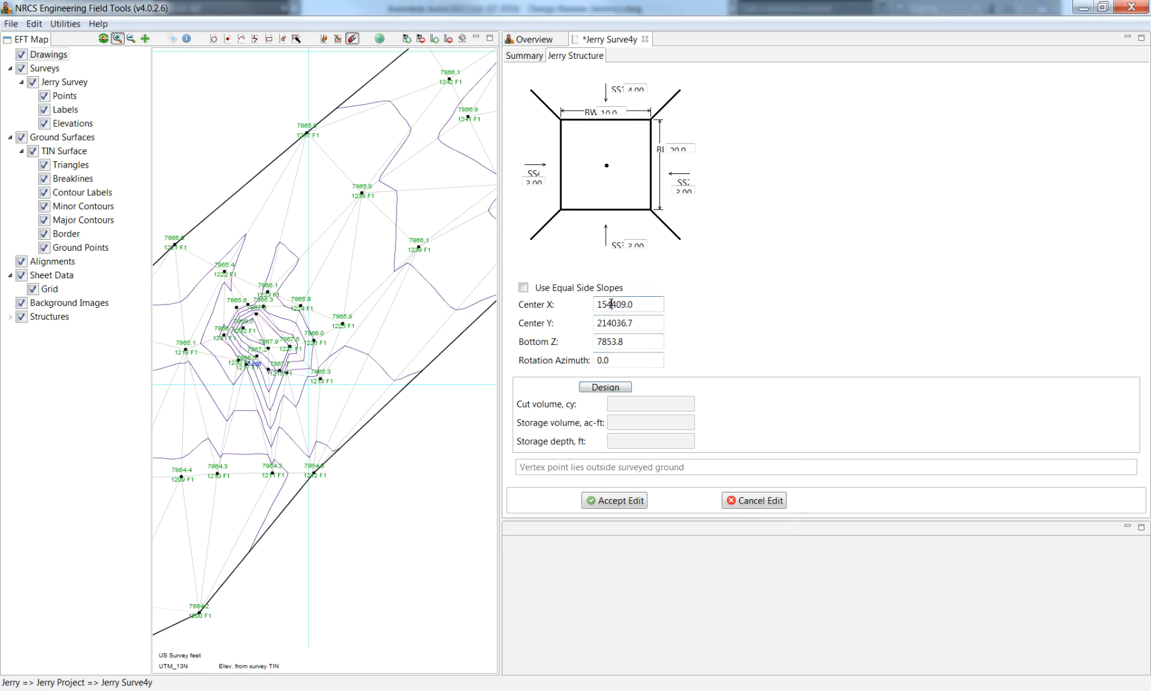
- Correct the pit's Center X to 1540409.0 and Center Y to 2149036.7, and compute the design
{"action": "type", "text": "0"}
{"action": "left_click", "coordinate": [614, 324]}
{"action": "type", "text": "9"}
{"action": "left_click", "coordinate": [606, 387]}
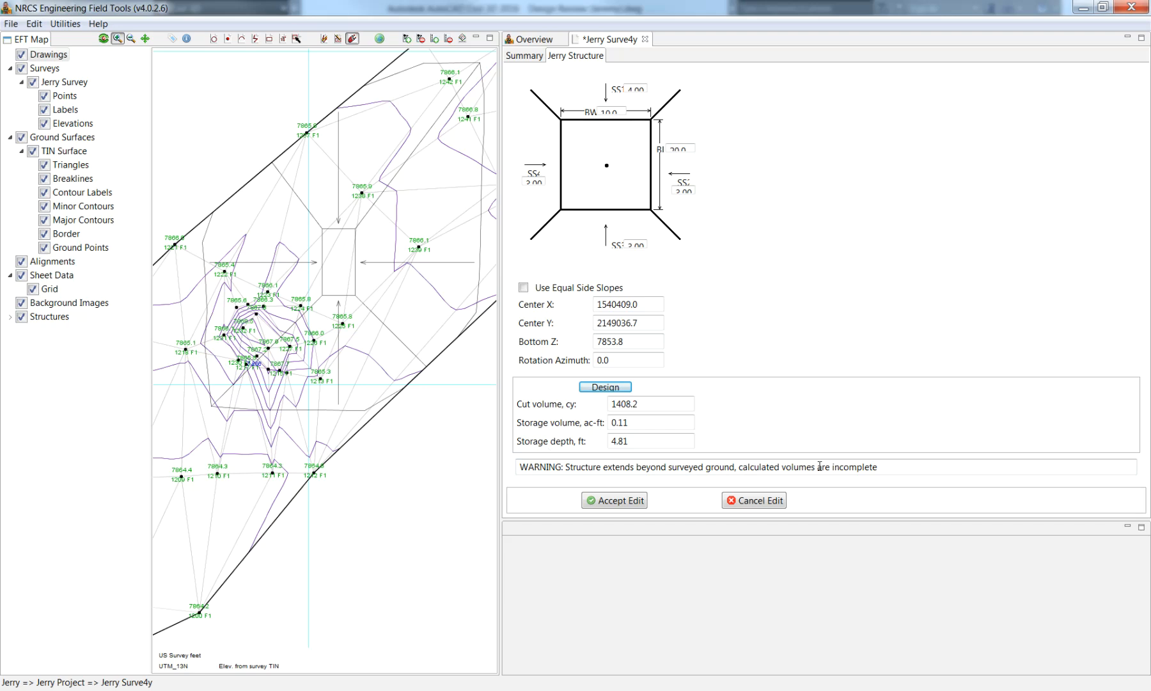
- Try computing the pit design with Center X at 154409.0 and Center Y at 214036.7
{"action": "left_click", "coordinate": [617, 304]}
{"action": "key", "text": "BackSpace"}
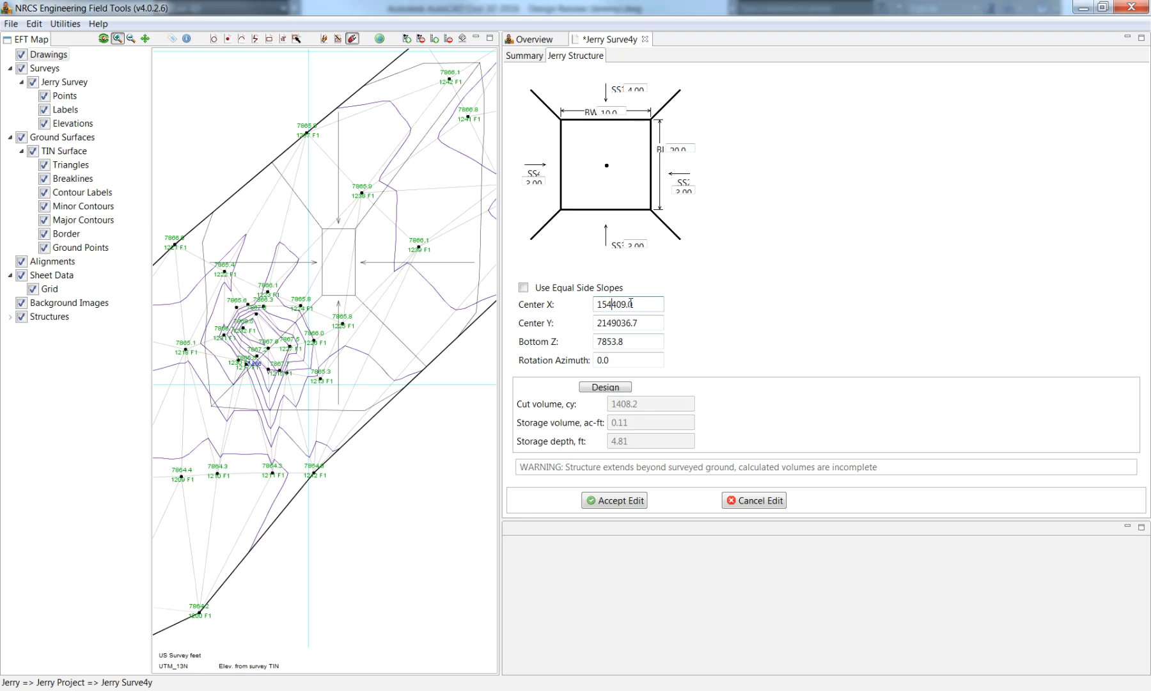
{"action": "left_click", "coordinate": [618, 325]}
{"action": "key", "text": "BackSpace"}
{"action": "left_click", "coordinate": [614, 387]}
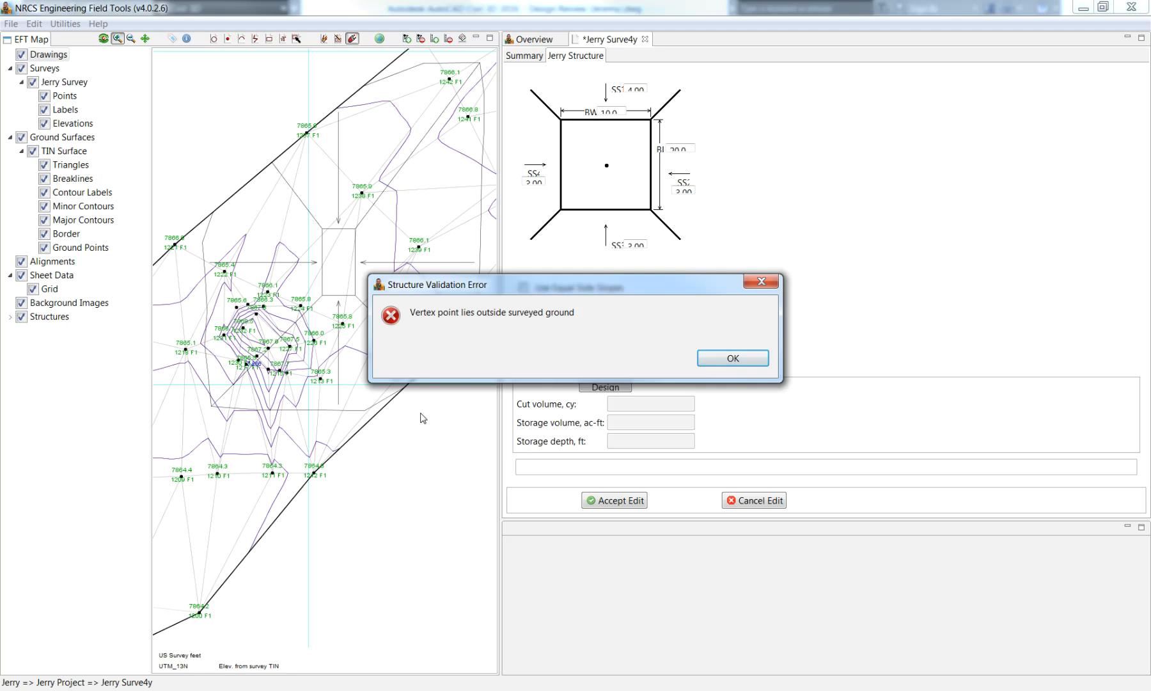
{"action": "left_click", "coordinate": [733, 358]}
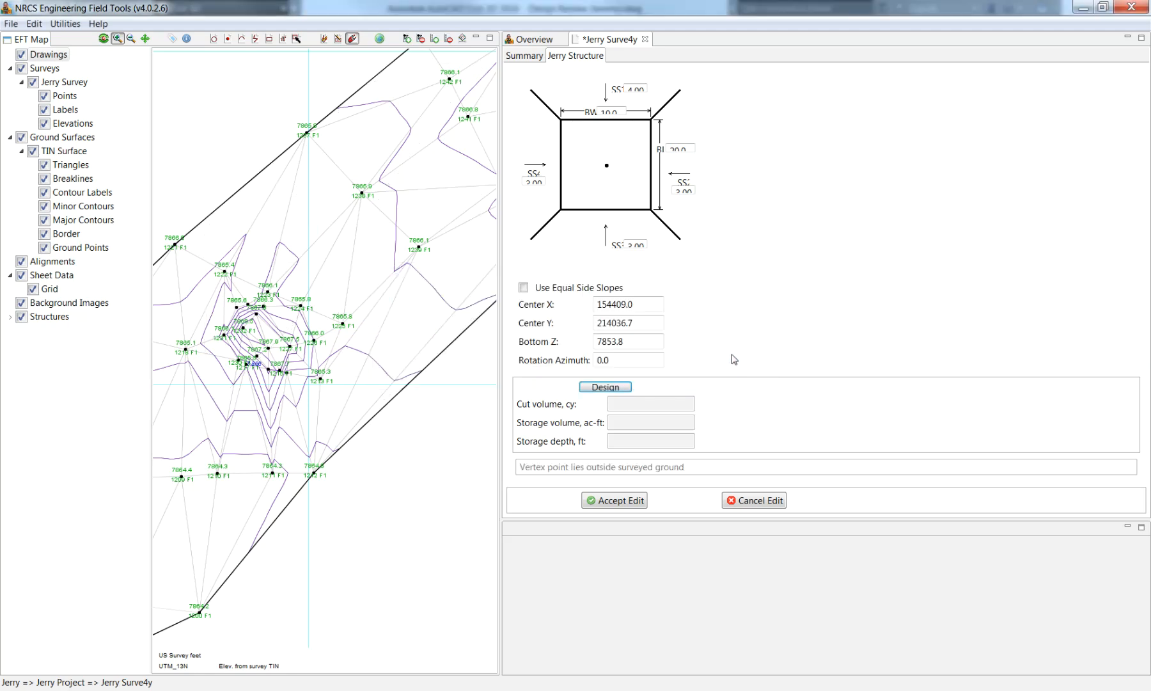
- Restore the pit's Center X of 1540409.0 and Center Y of 2149036.7, and recompute the design
{"action": "left_click", "coordinate": [612, 304]}
{"action": "type", "text": "0"}
{"action": "left_click", "coordinate": [615, 323]}
{"action": "type", "text": "9"}
{"action": "left_click", "coordinate": [624, 388]}
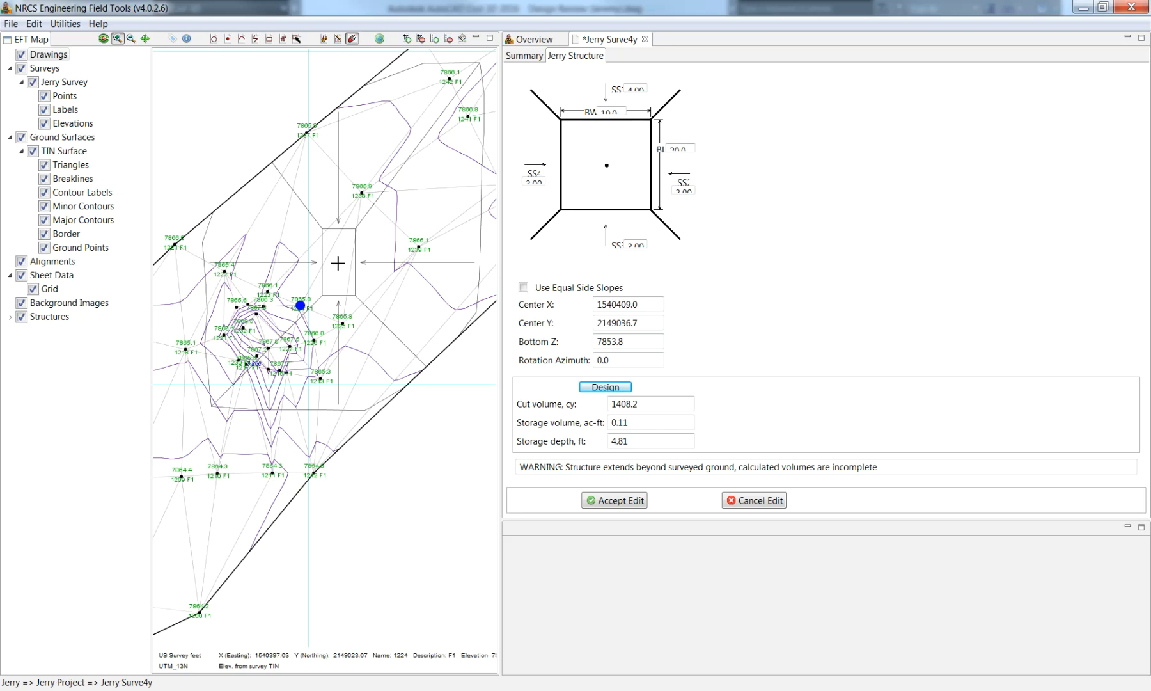
- Set the pit's rotation azimuth to 45 and recompute the design
{"action": "left_click", "coordinate": [621, 362]}
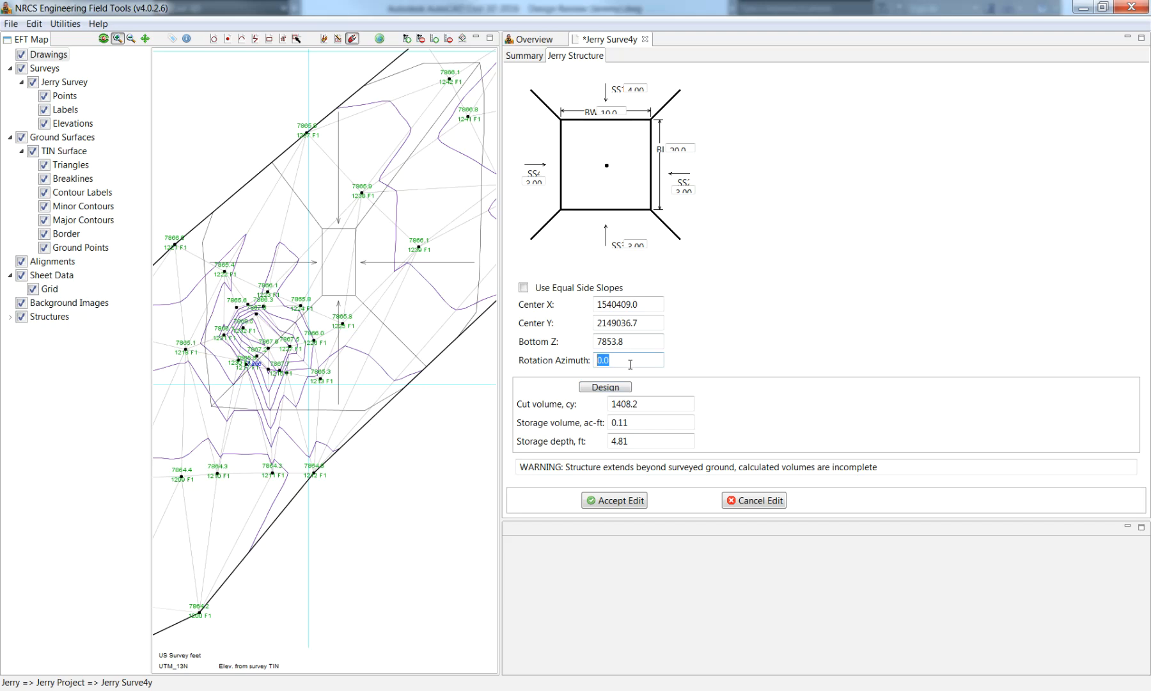
{"action": "type", "text": "45"}
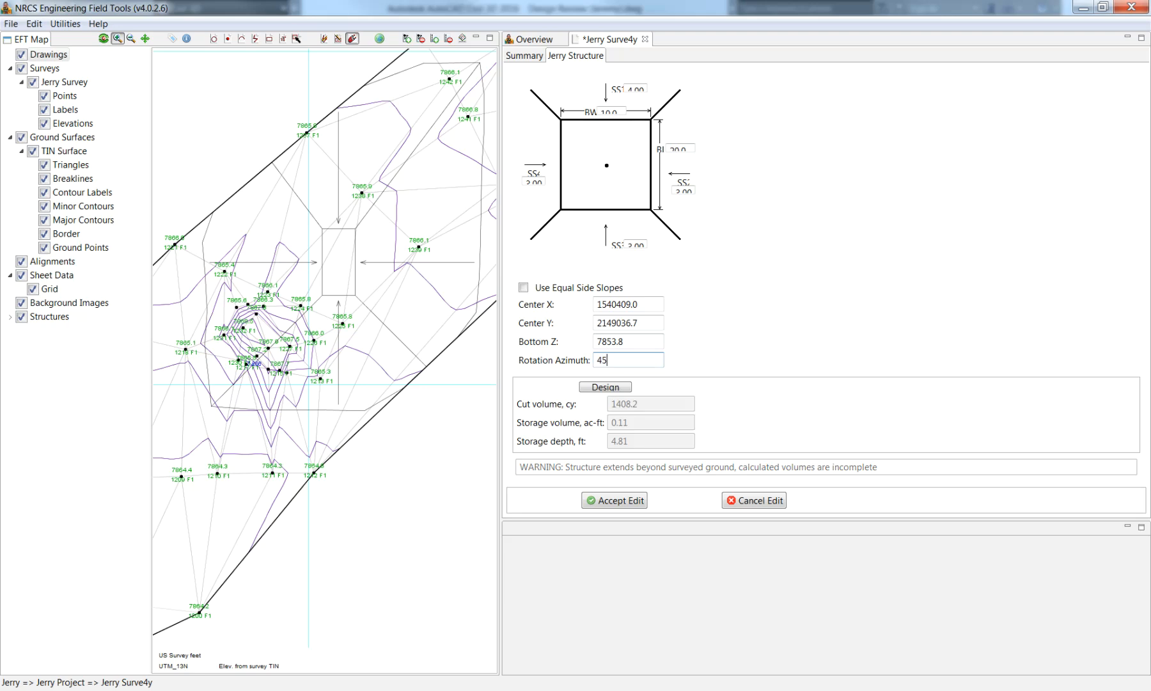
{"action": "left_click", "coordinate": [622, 390]}
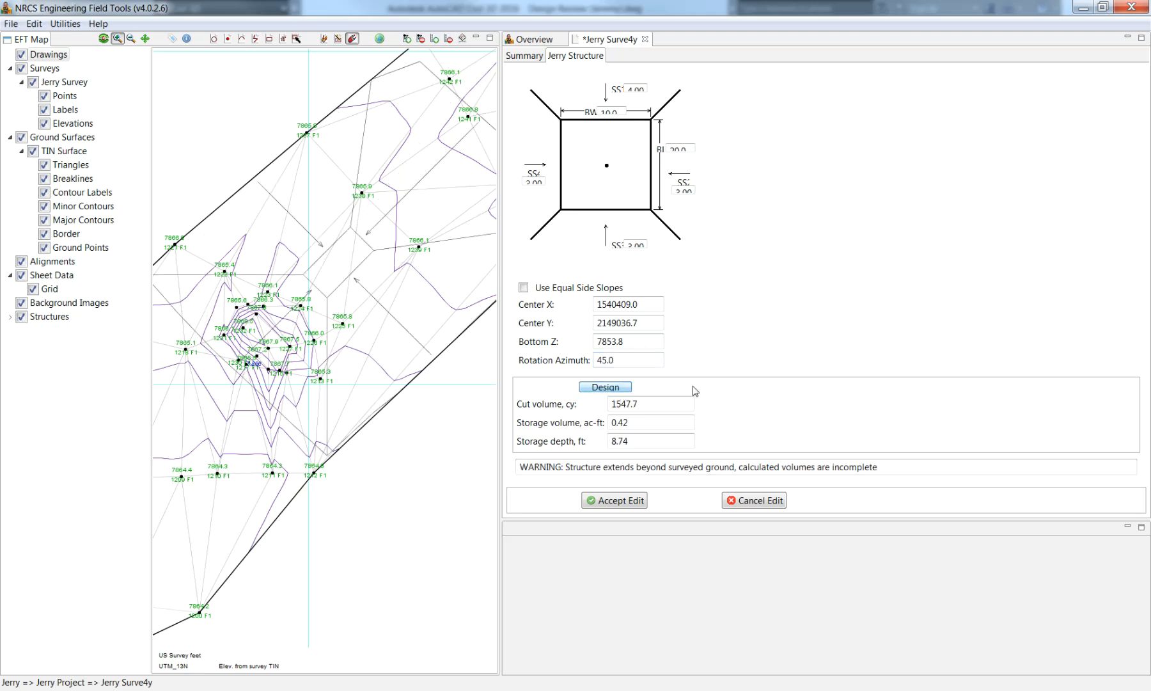
- Hide the survey's points, labels and elevations and every TIN surface layer so only the rotated pit shows on the map
{"action": "left_click", "coordinate": [103, 39]}
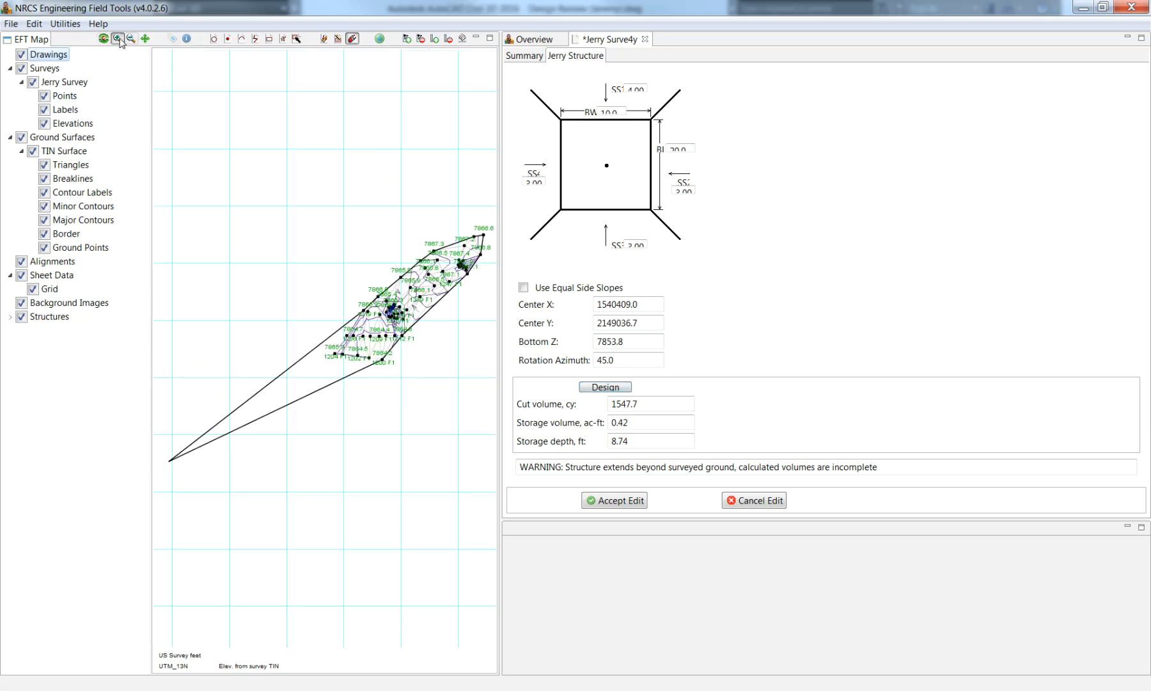
{"action": "left_click_drag", "start_coordinate": [337, 270], "coordinate": [425, 339]}
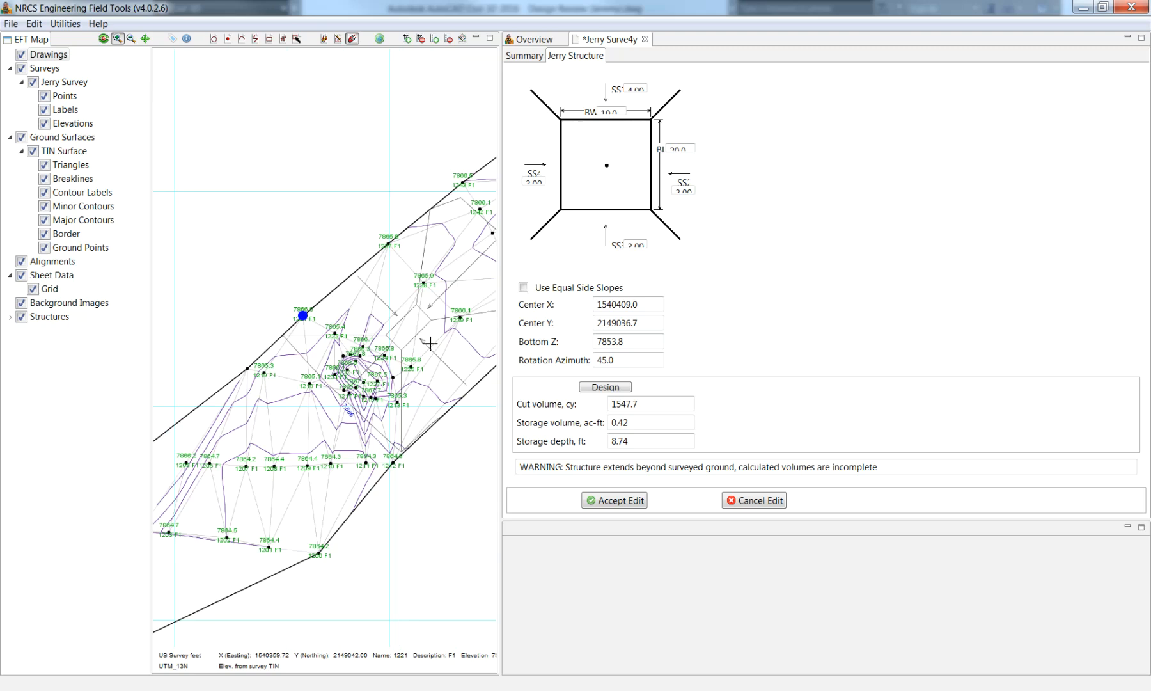
{"action": "left_click", "coordinate": [145, 39]}
{"action": "left_click_drag", "start_coordinate": [338, 246], "coordinate": [252, 234]}
{"action": "left_click_drag", "start_coordinate": [350, 300], "coordinate": [326, 299]}
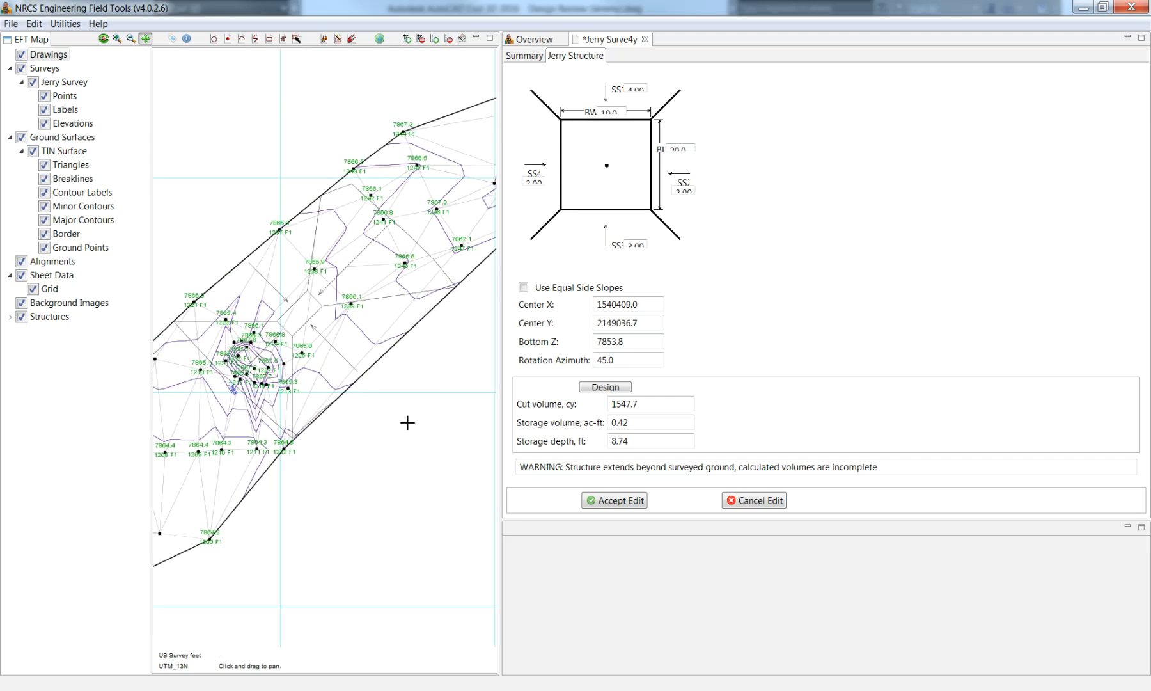
{"action": "left_click", "coordinate": [44, 95]}
{"action": "left_click", "coordinate": [44, 109]}
{"action": "left_click", "coordinate": [44, 124]}
{"action": "left_click", "coordinate": [44, 165]}
{"action": "left_click", "coordinate": [44, 178]}
{"action": "left_click", "coordinate": [44, 192]}
{"action": "left_click", "coordinate": [45, 206]}
{"action": "left_click", "coordinate": [44, 220]}
{"action": "left_click", "coordinate": [44, 234]}
{"action": "left_click", "coordinate": [44, 248]}
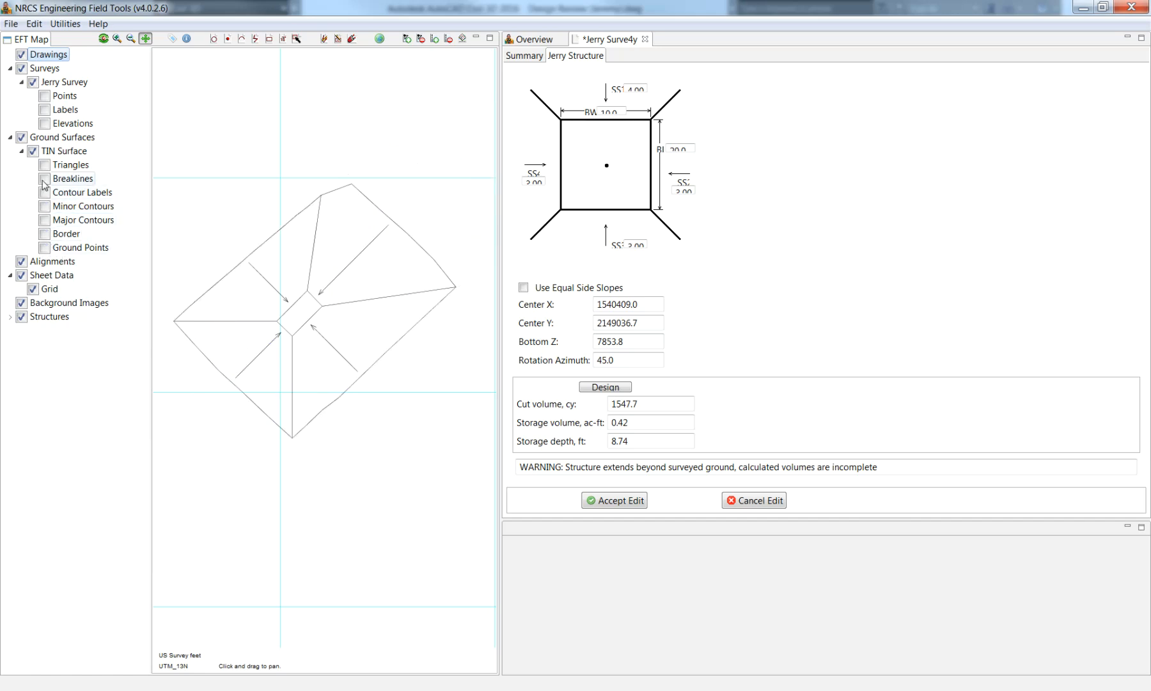
- Show the TIN surface's border, minor contours and major contours around the pit again
{"action": "left_click", "coordinate": [49, 235]}
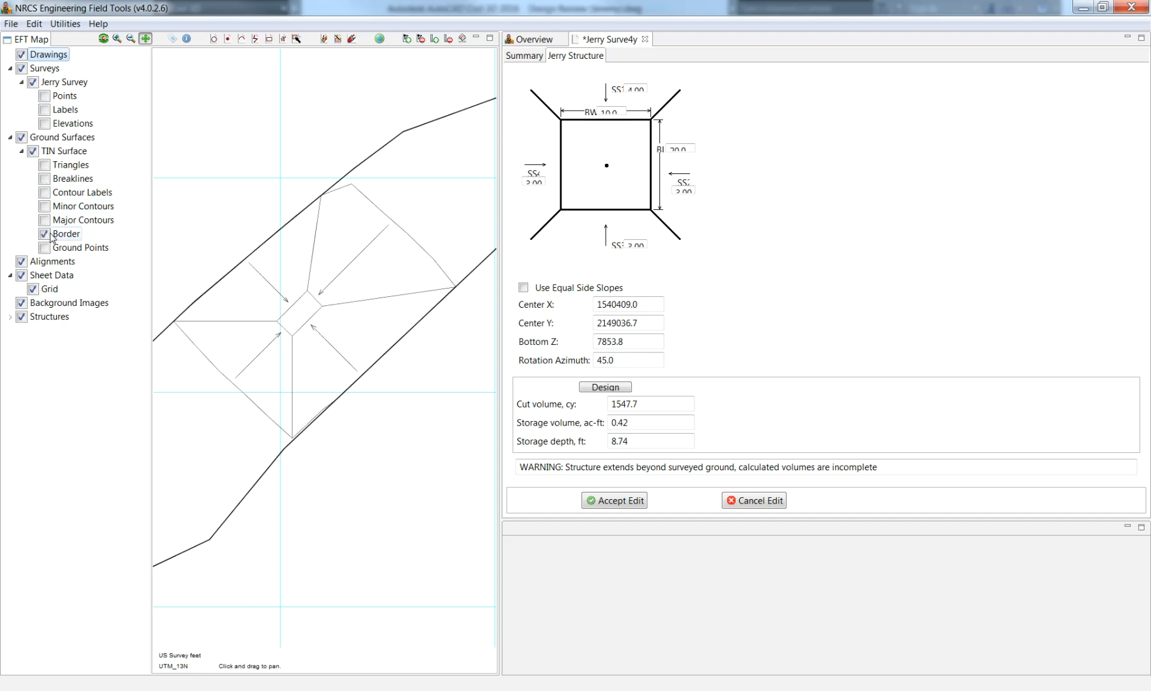
{"action": "left_click", "coordinate": [44, 207]}
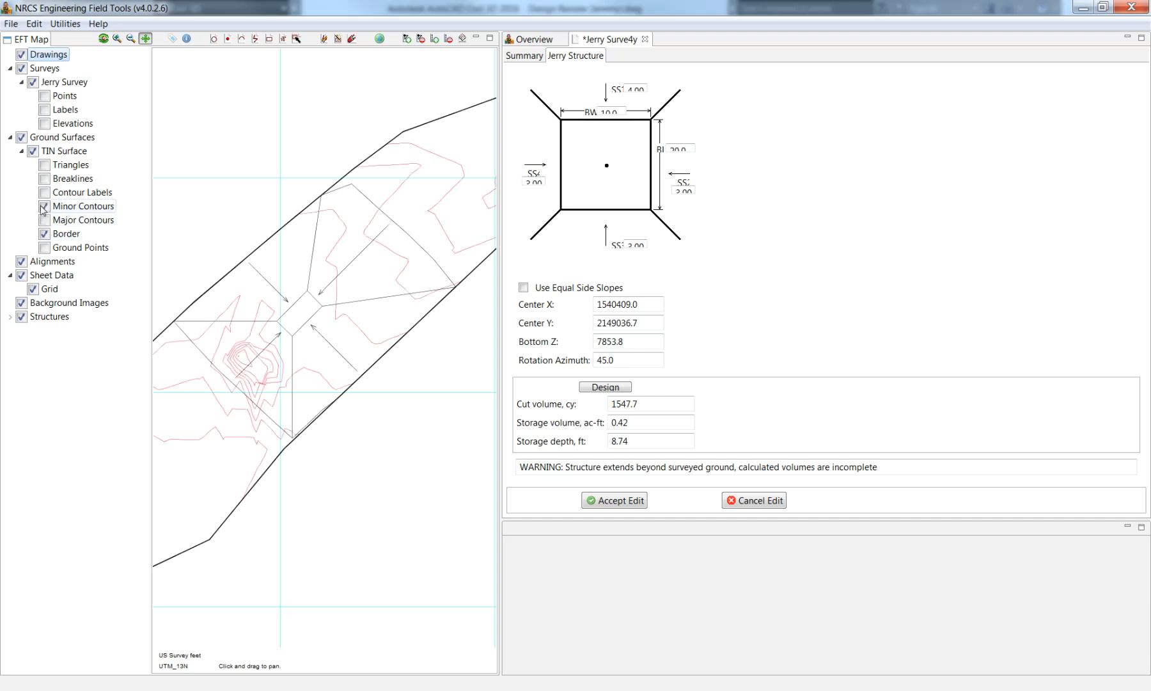
{"action": "left_click", "coordinate": [45, 221]}
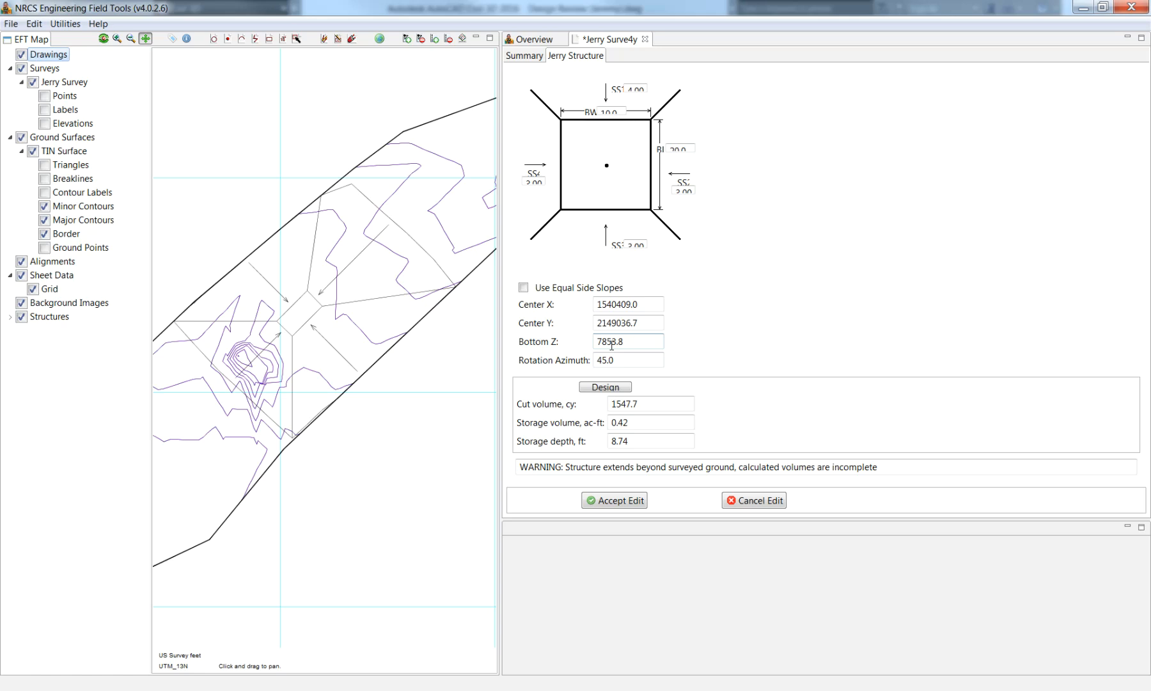
- Try pit Bottom Z values of 7854.8, 7855.8 and 7856.8, recomputing the design for each
{"action": "left_click_drag", "start_coordinate": [627, 341], "coordinate": [616, 341]}
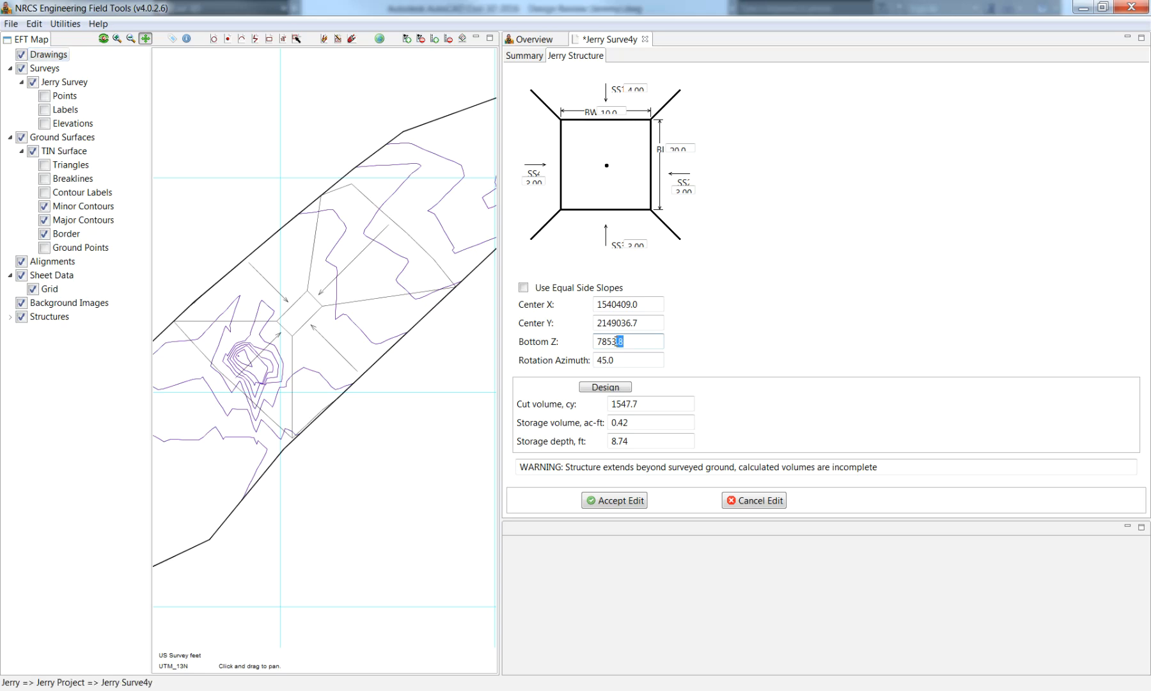
{"action": "type", "text": "47"}
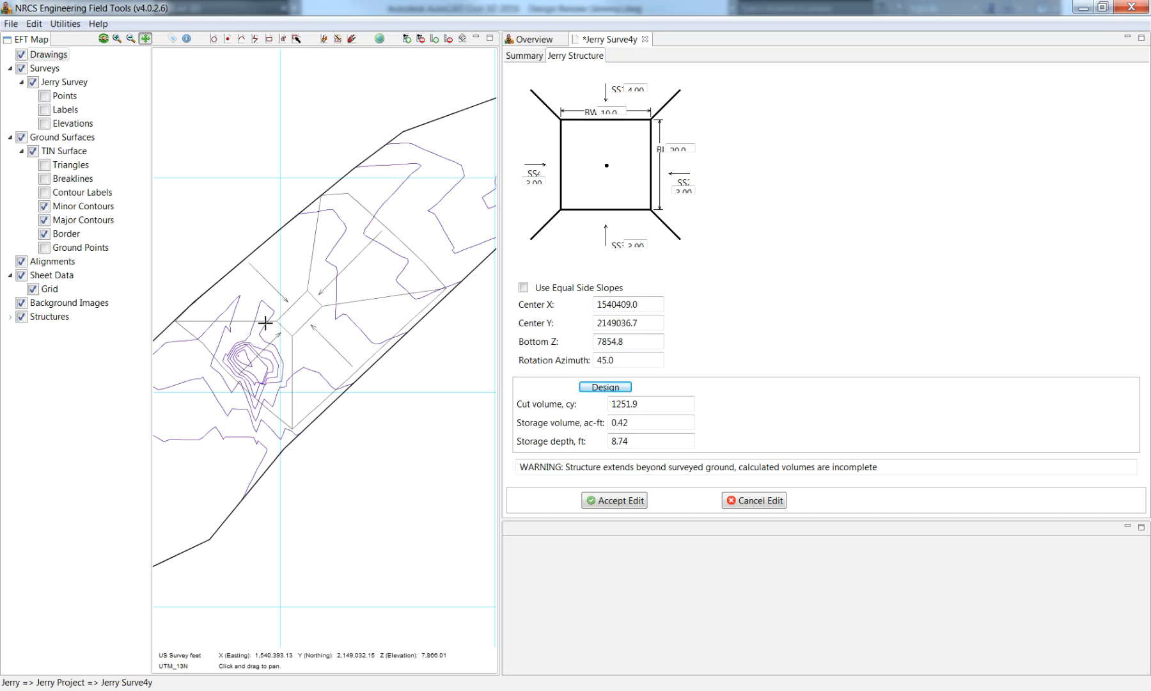
{"action": "left_click", "coordinate": [640, 341]}
{"action": "left_click_drag", "start_coordinate": [659, 342], "coordinate": [618, 344]}
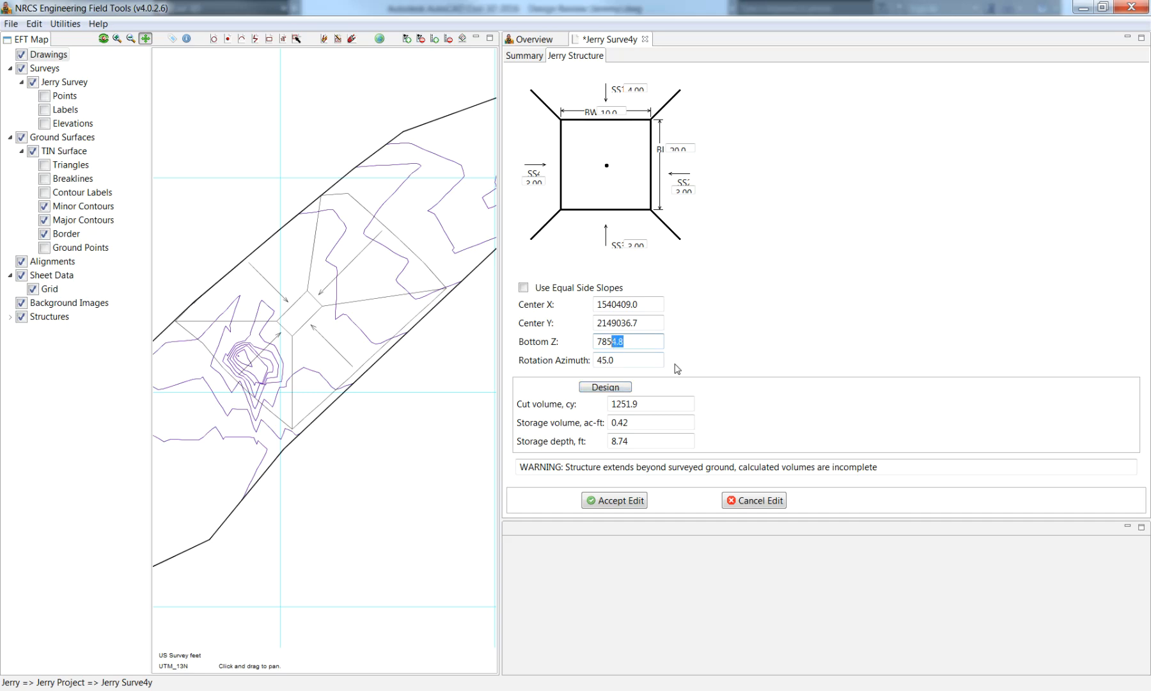
{"action": "type", "text": "5."}
{"action": "left_click", "coordinate": [623, 388]}
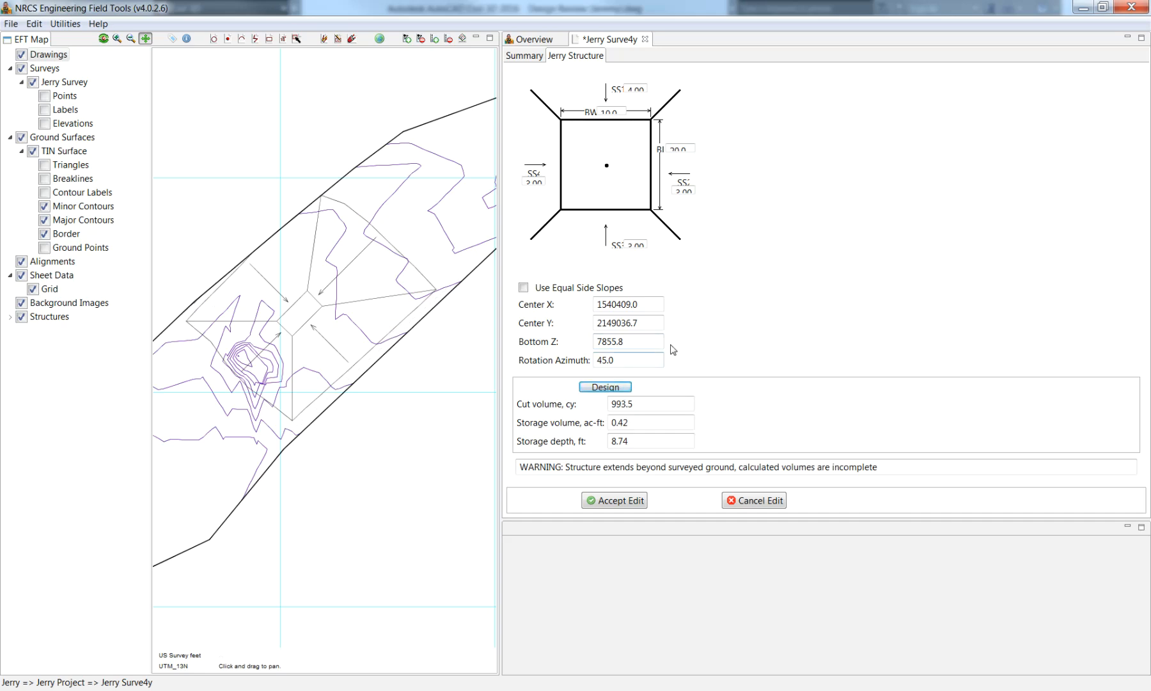
{"action": "left_click_drag", "start_coordinate": [640, 343], "coordinate": [613, 342]}
{"action": "type", "text": "6."}
{"action": "left_click", "coordinate": [626, 386]}
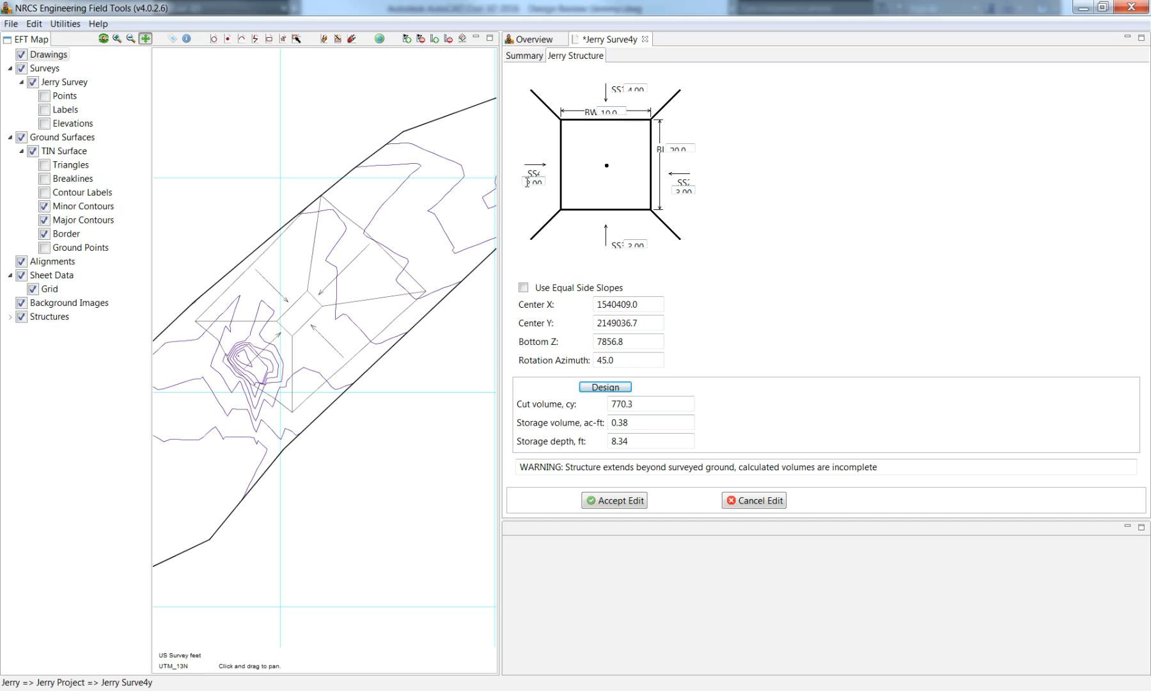
- Set the pit's Bottom Z back to 7853.81 and recompute the design
{"action": "left_click_drag", "start_coordinate": [633, 342], "coordinate": [589, 345]}
{"action": "type", "text": "7853"}
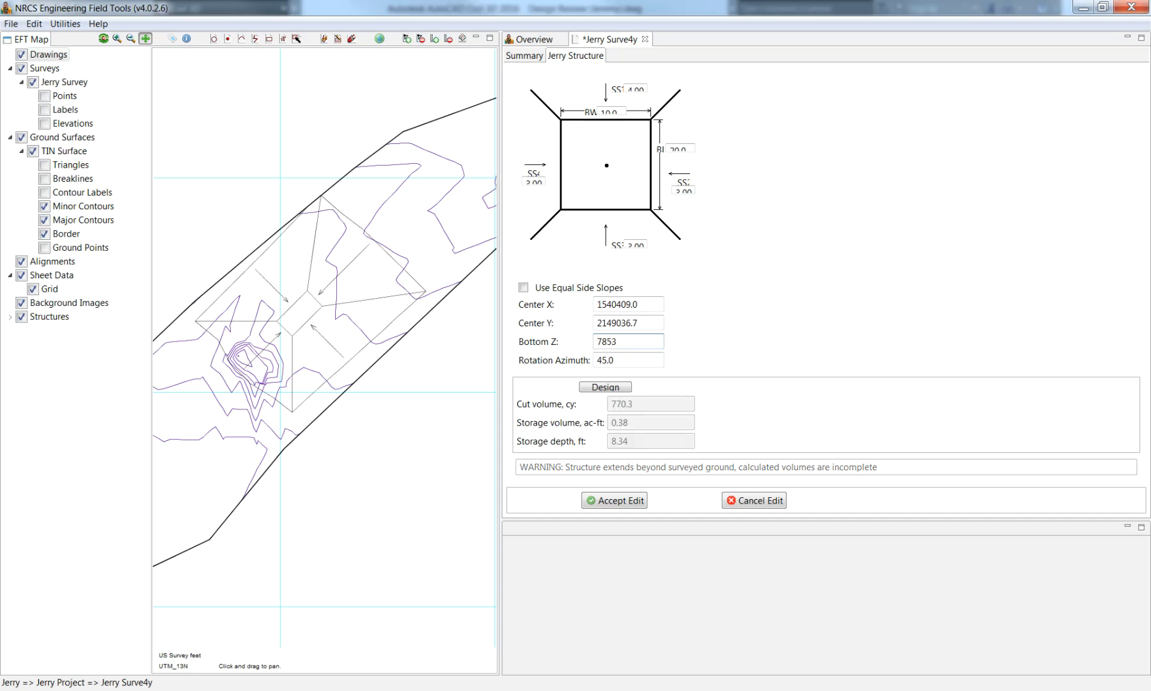
{"action": "type", "text": ".81"}
{"action": "left_click", "coordinate": [606, 386]}
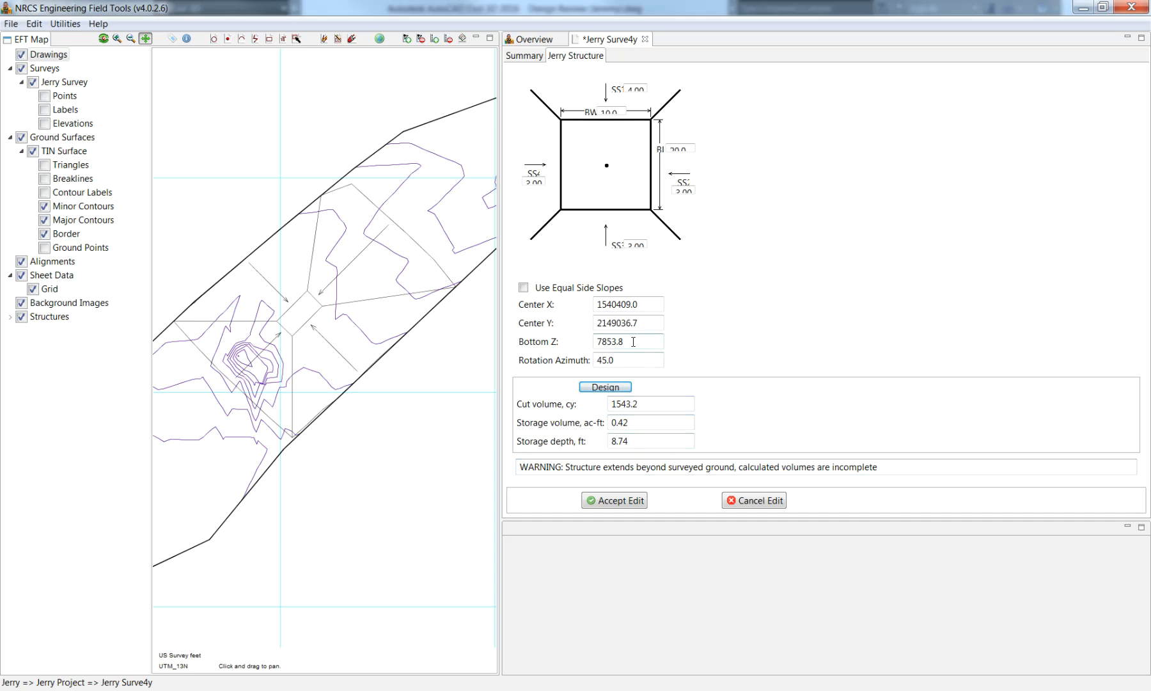
- Raise the pit's Bottom Z to 7854.8 and 7855.8 in turn, recomputing the design each time
{"action": "left_click_drag", "start_coordinate": [623, 344], "coordinate": [614, 343]}
{"action": "type", "text": "4.8"}
{"action": "left_click", "coordinate": [606, 387]}
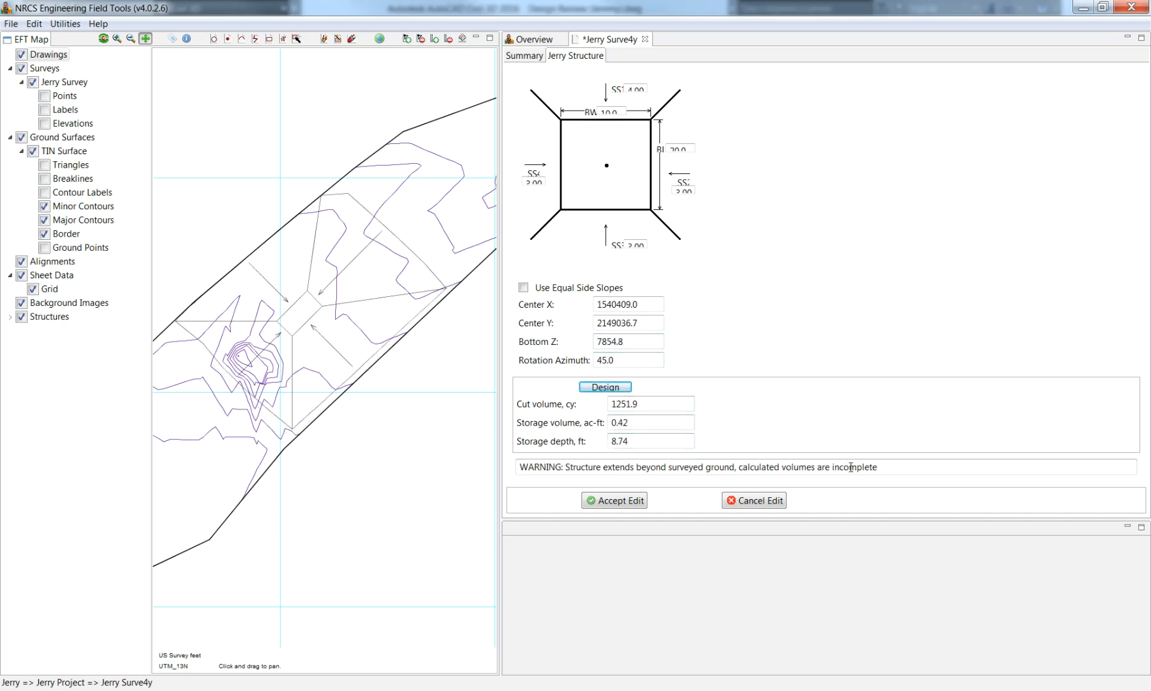
{"action": "left_click_drag", "start_coordinate": [642, 344], "coordinate": [616, 345]}
{"action": "type", "text": "5.8"}
{"action": "left_click", "coordinate": [619, 387]}
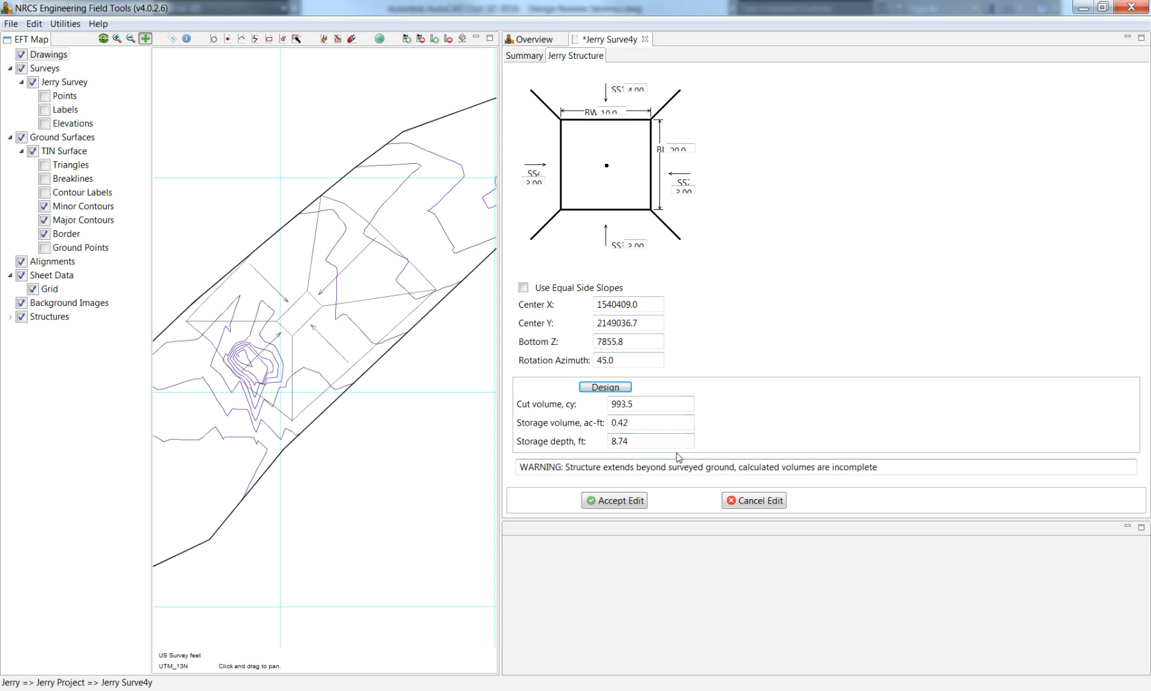
- Try pit Bottom Z values of 7856.8 and 7857.8, recomputing the design for each
{"action": "left_click_drag", "start_coordinate": [634, 342], "coordinate": [613, 342]}
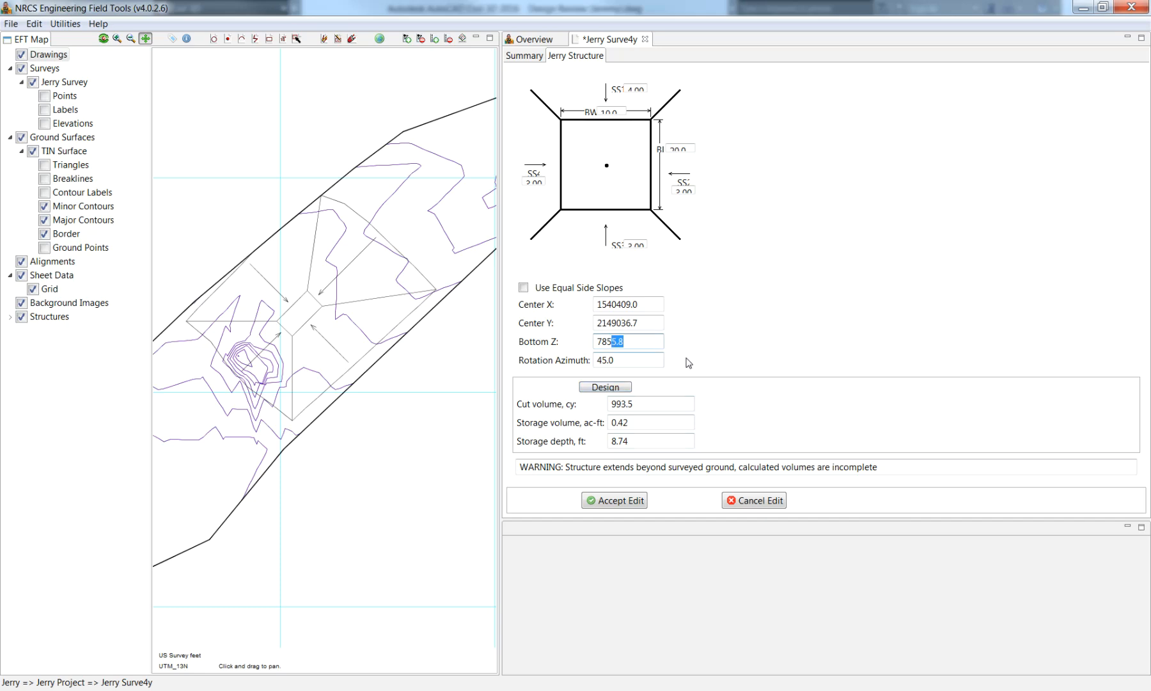
{"action": "type", "text": "6.8"}
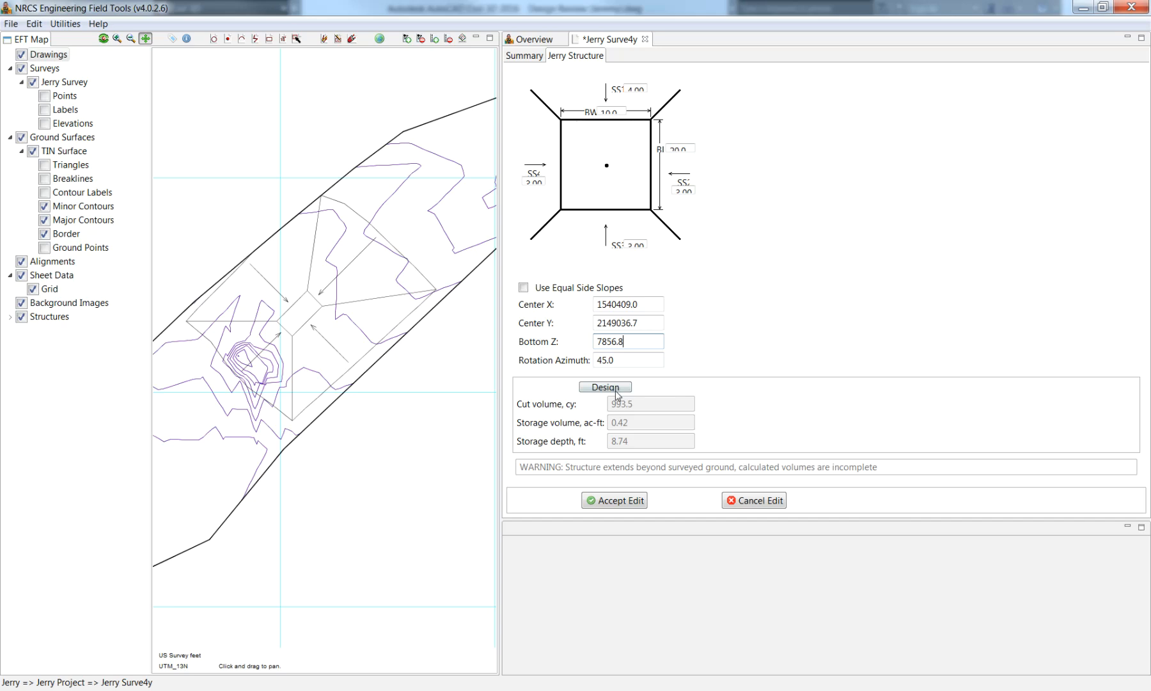
{"action": "left_click", "coordinate": [615, 388]}
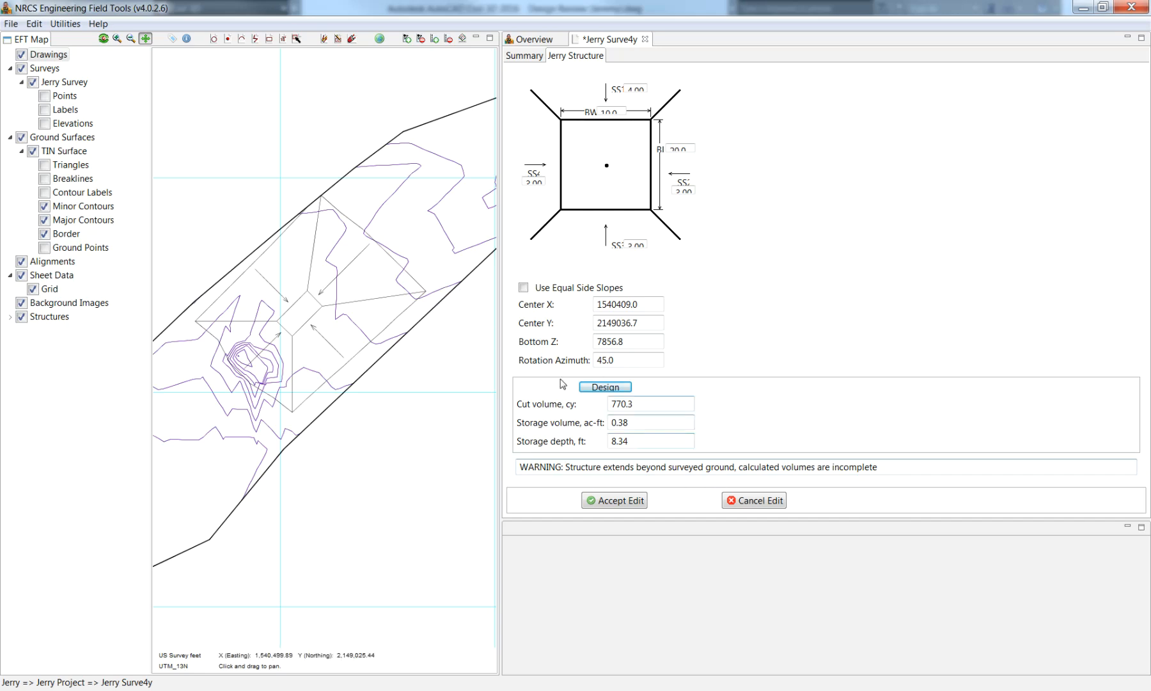
{"action": "left_click_drag", "start_coordinate": [625, 341], "coordinate": [611, 341]}
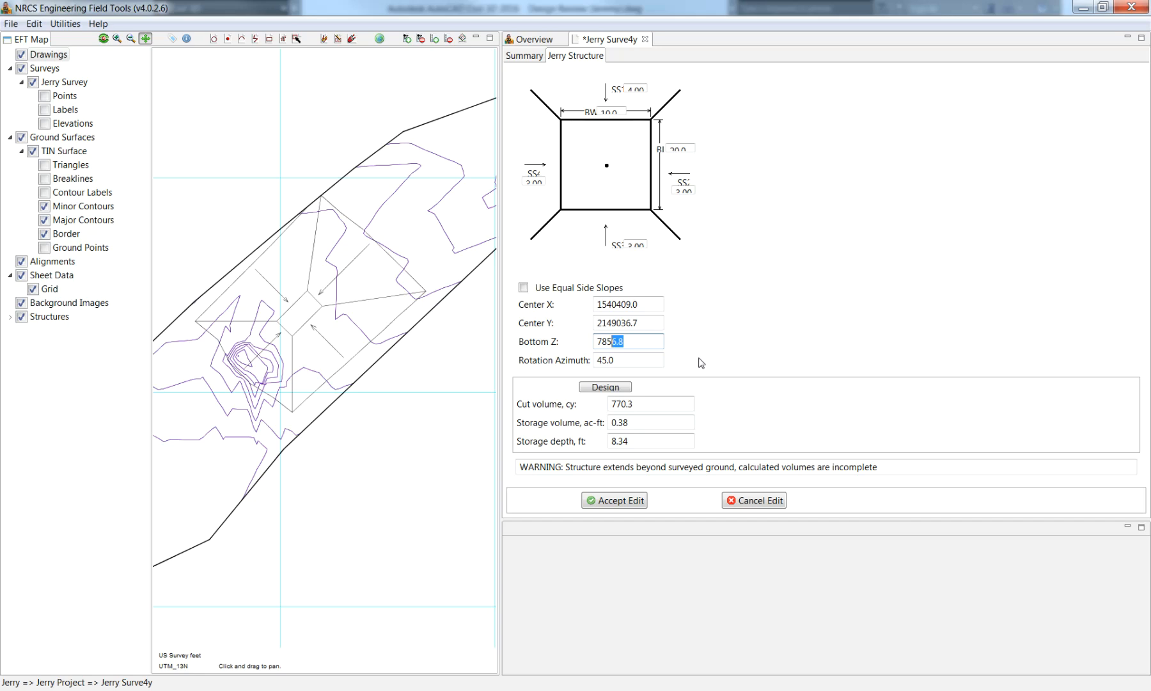
{"action": "type", "text": "7.8"}
{"action": "left_click", "coordinate": [611, 388]}
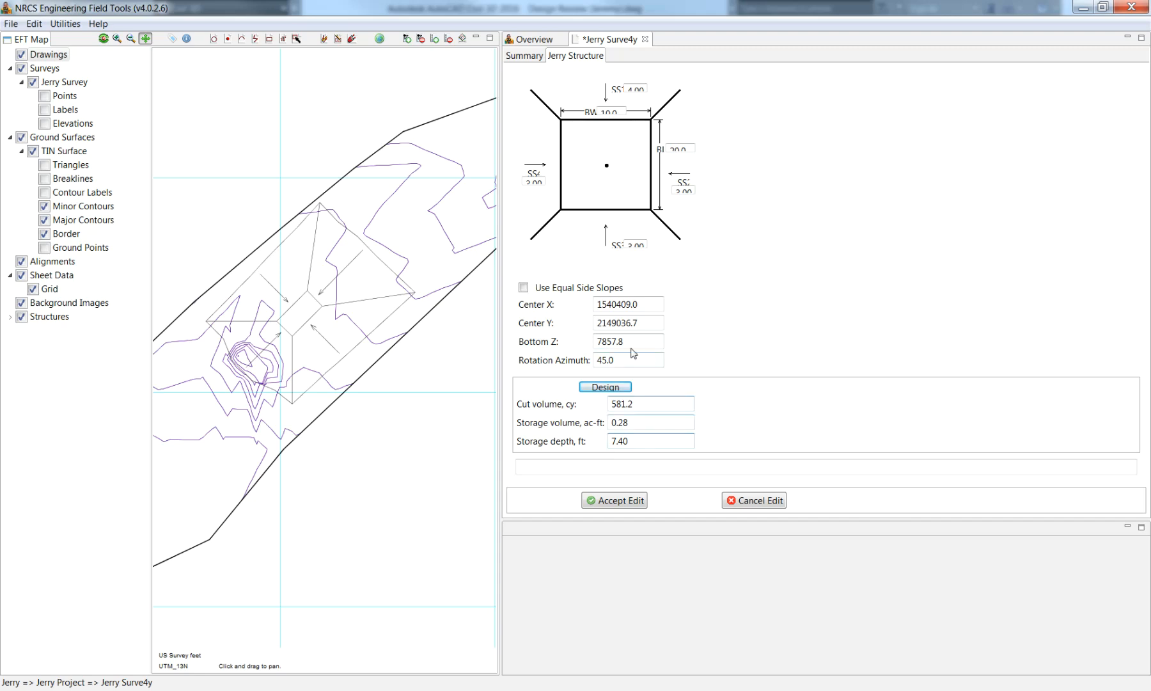
- Set the pit's Bottom Z to 7853.8 and recompute the design
{"action": "left_click_drag", "start_coordinate": [631, 343], "coordinate": [586, 345]}
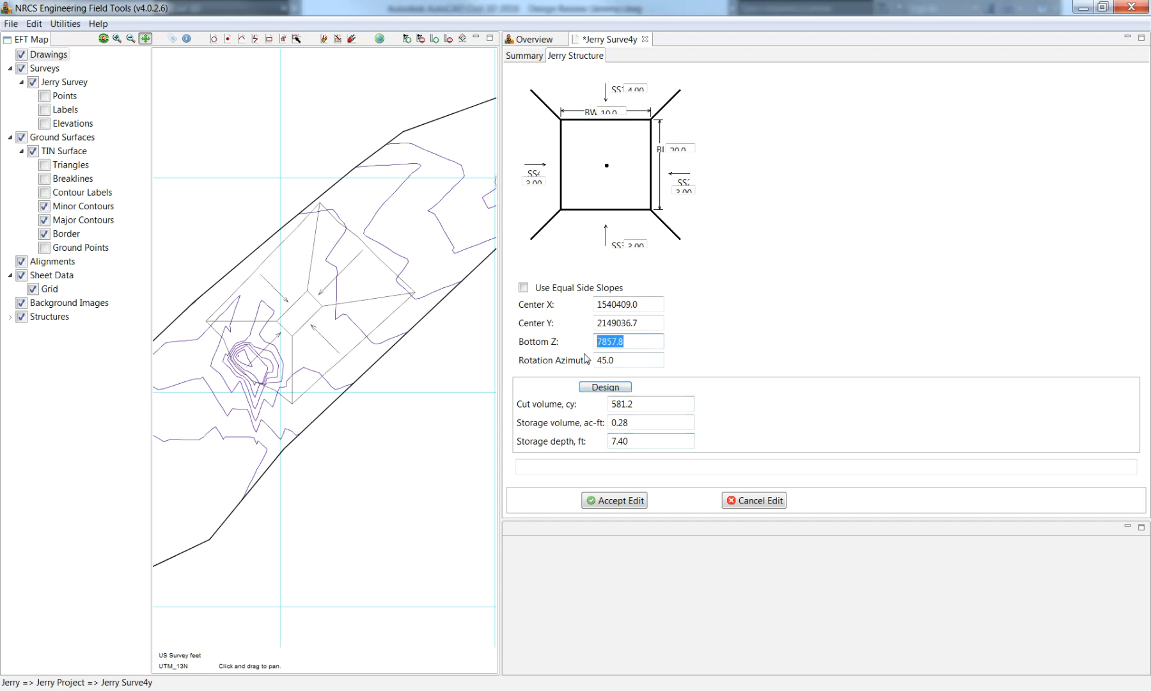
{"action": "type", "text": "78"}
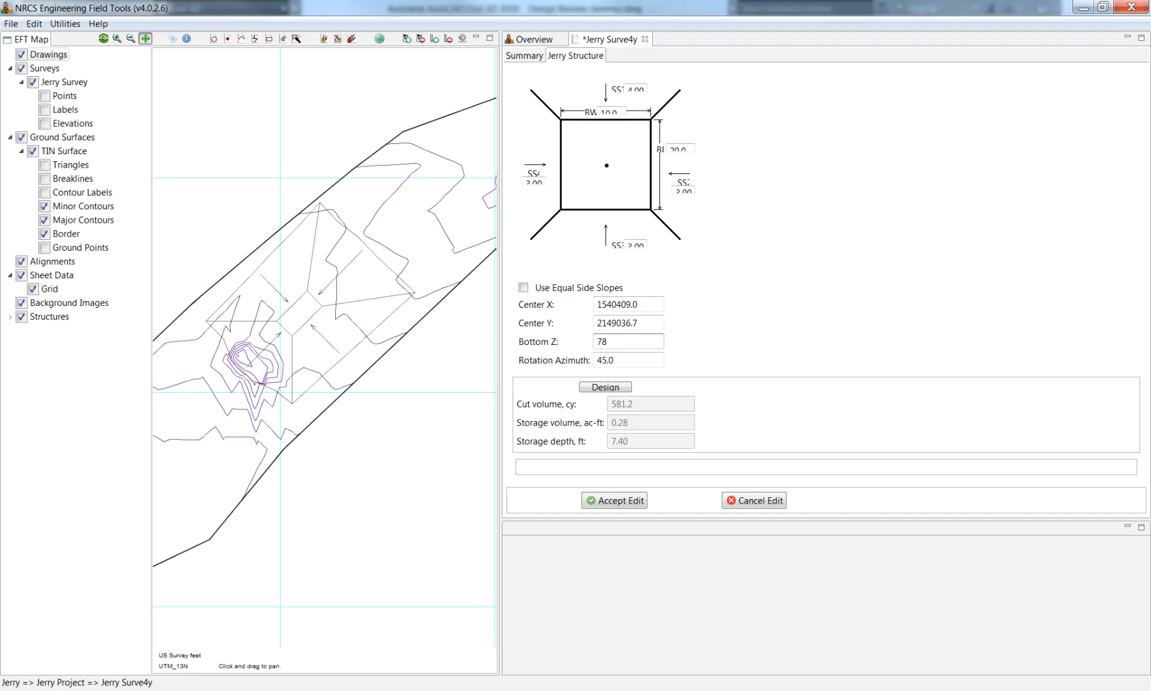
{"action": "type", "text": "53.8"}
{"action": "left_click", "coordinate": [614, 387]}
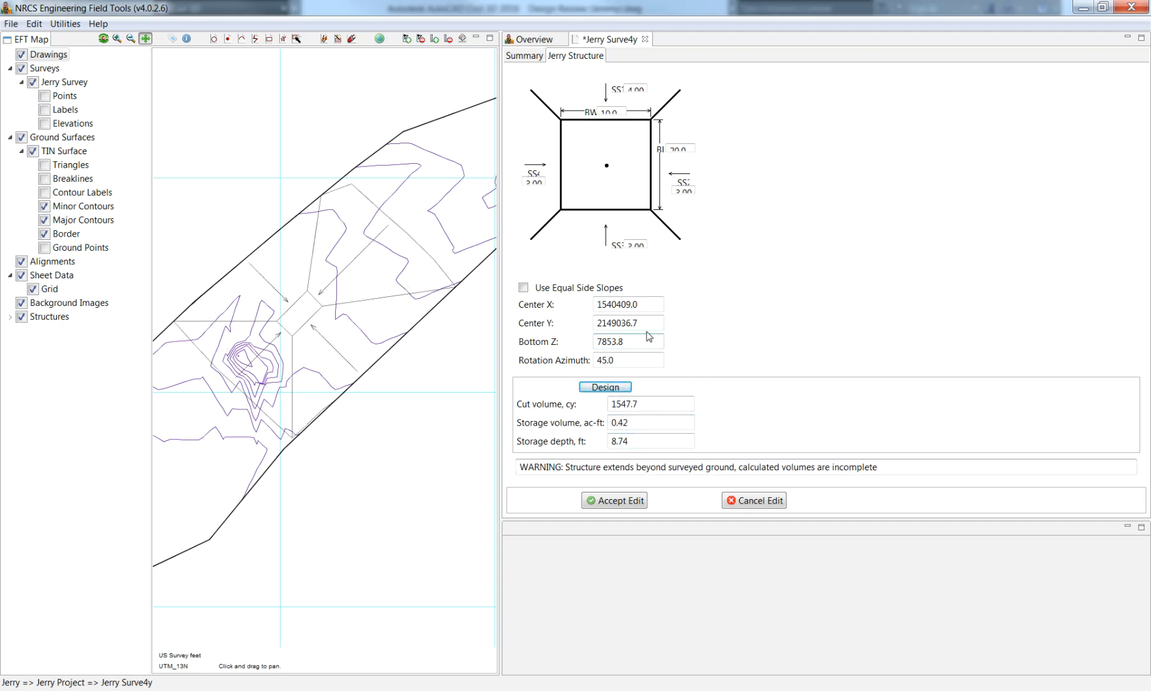
- Set the pit's SS4, SS2 and SS3 side slopes to 2, recompute the design and accept the structure edit
{"action": "double_click", "coordinate": [528, 182]}
{"action": "type", "text": "2"}
{"action": "double_click", "coordinate": [679, 190]}
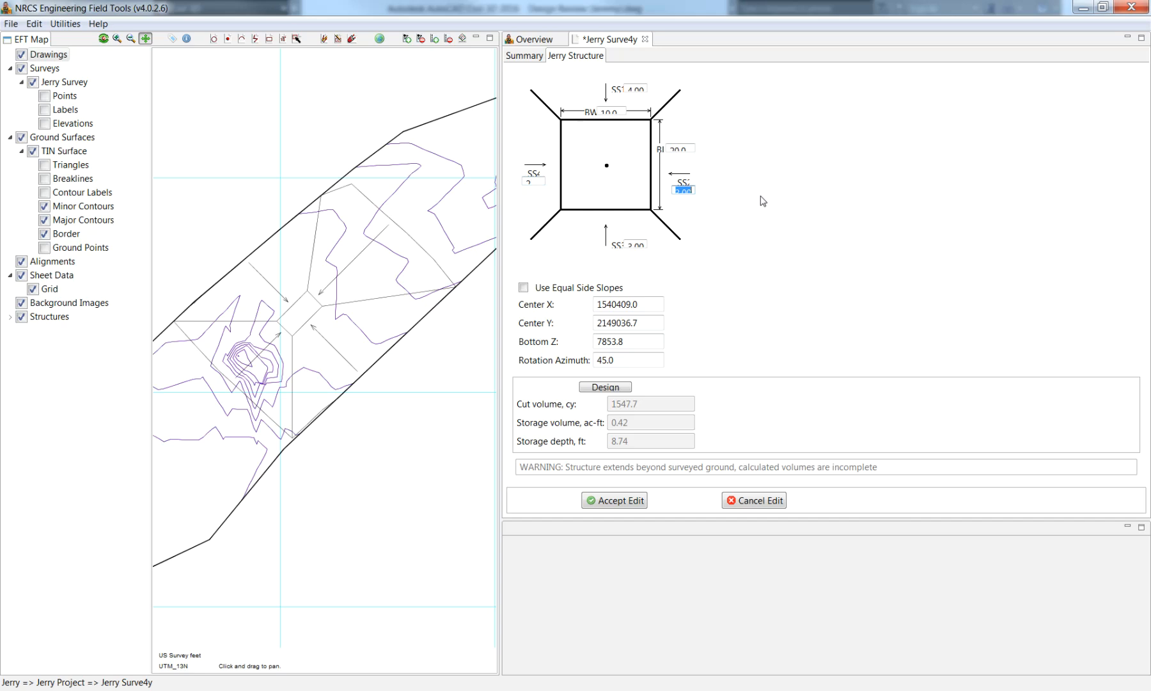
{"action": "type", "text": "2"}
{"action": "double_click", "coordinate": [631, 244]}
{"action": "type", "text": "2"}
{"action": "key", "text": "Tab"}
{"action": "left_click", "coordinate": [631, 387]}
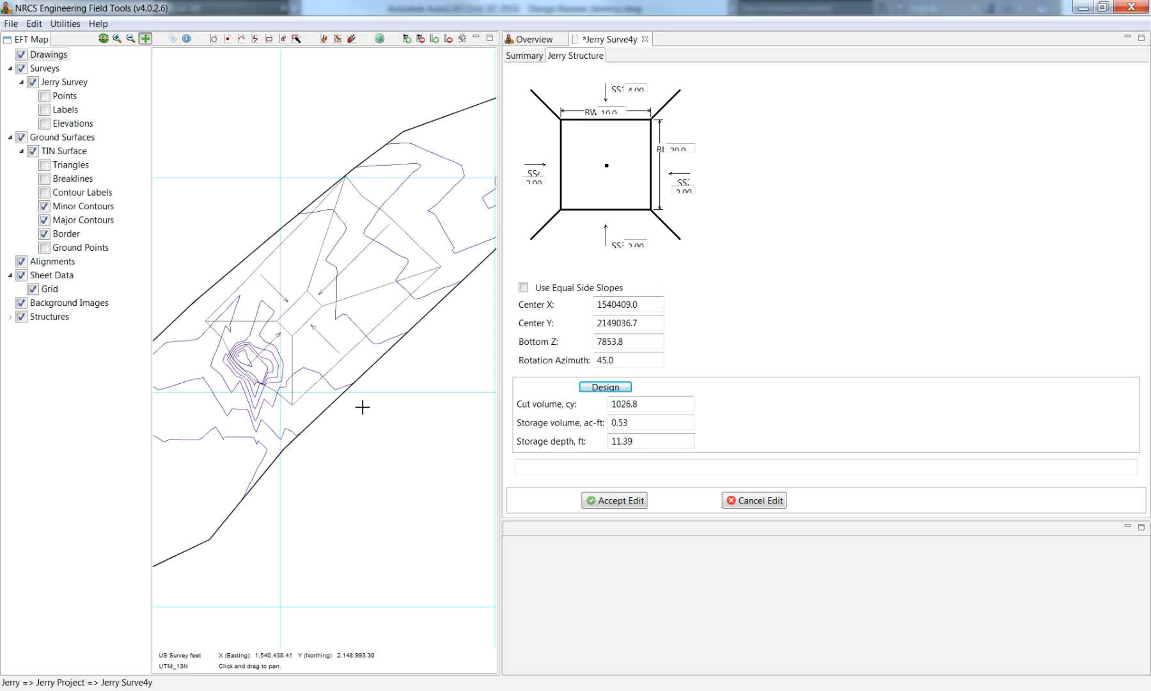
{"action": "left_click", "coordinate": [642, 498]}
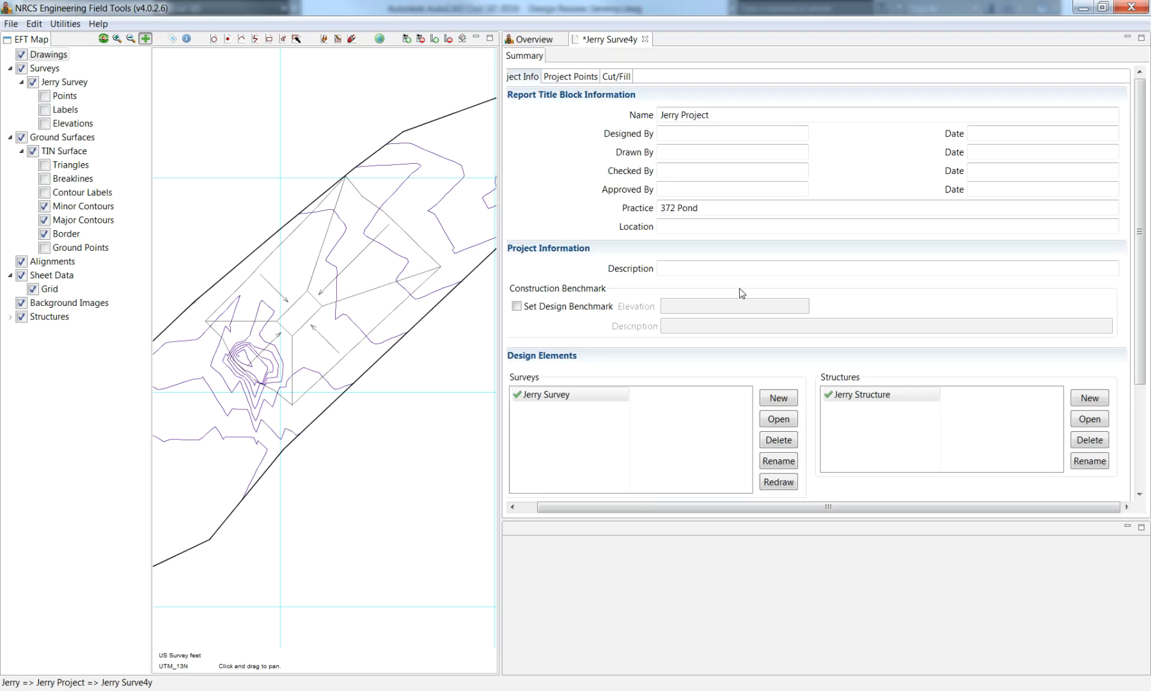
- Start printing reports for the survey design, saving the pending edits first
{"action": "left_click", "coordinate": [10, 24]}
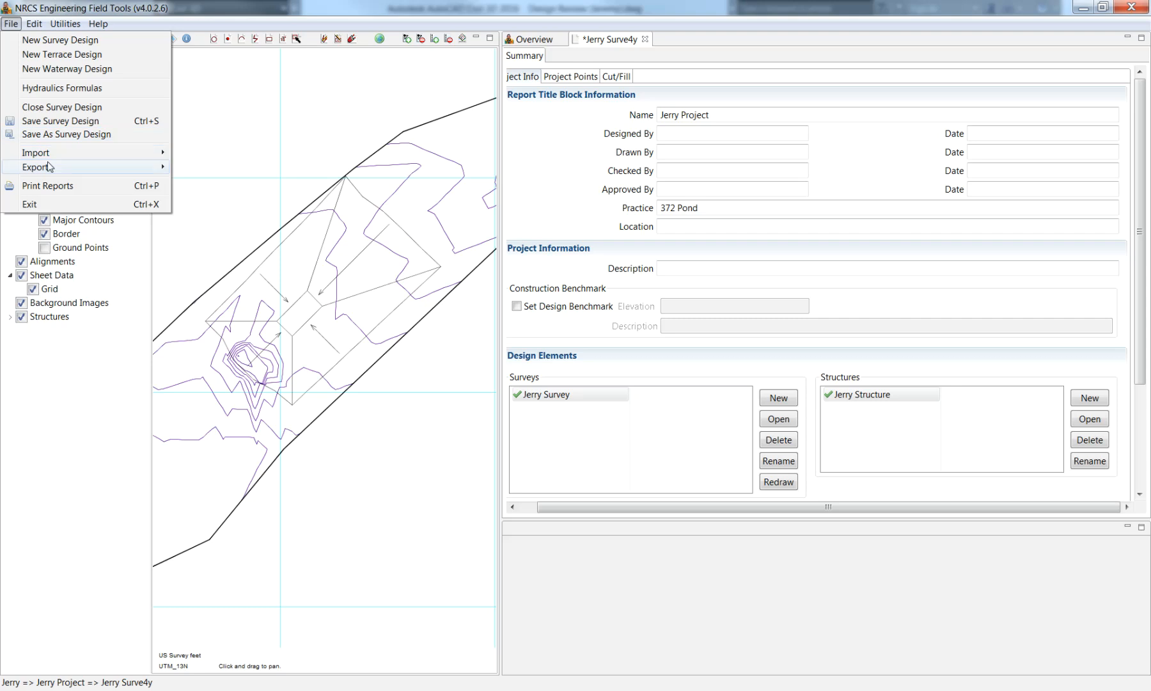
{"action": "left_click", "coordinate": [57, 186]}
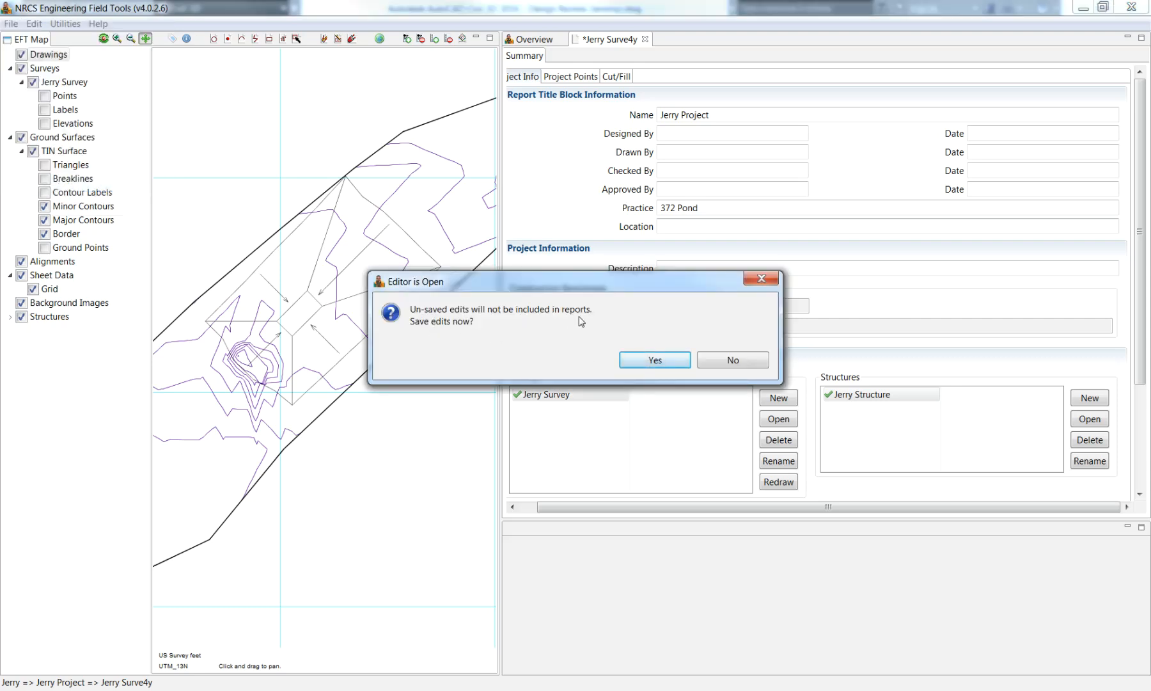
{"action": "left_click", "coordinate": [658, 362]}
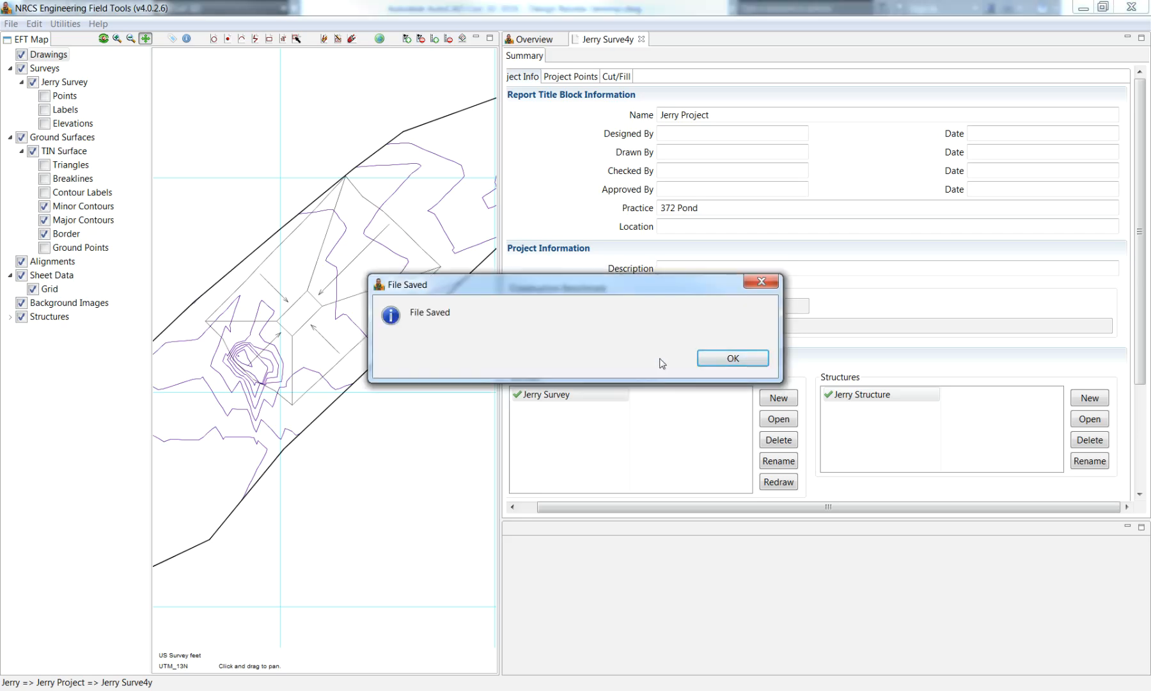
{"action": "left_click", "coordinate": [730, 360]}
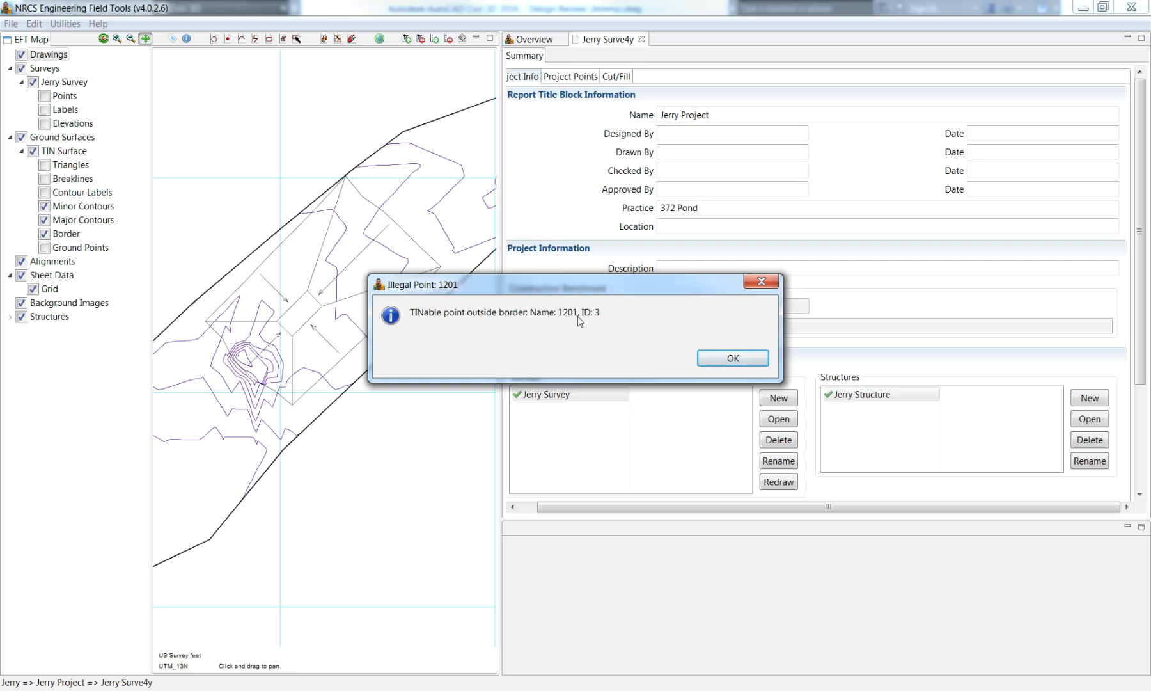
{"action": "left_click", "coordinate": [733, 359]}
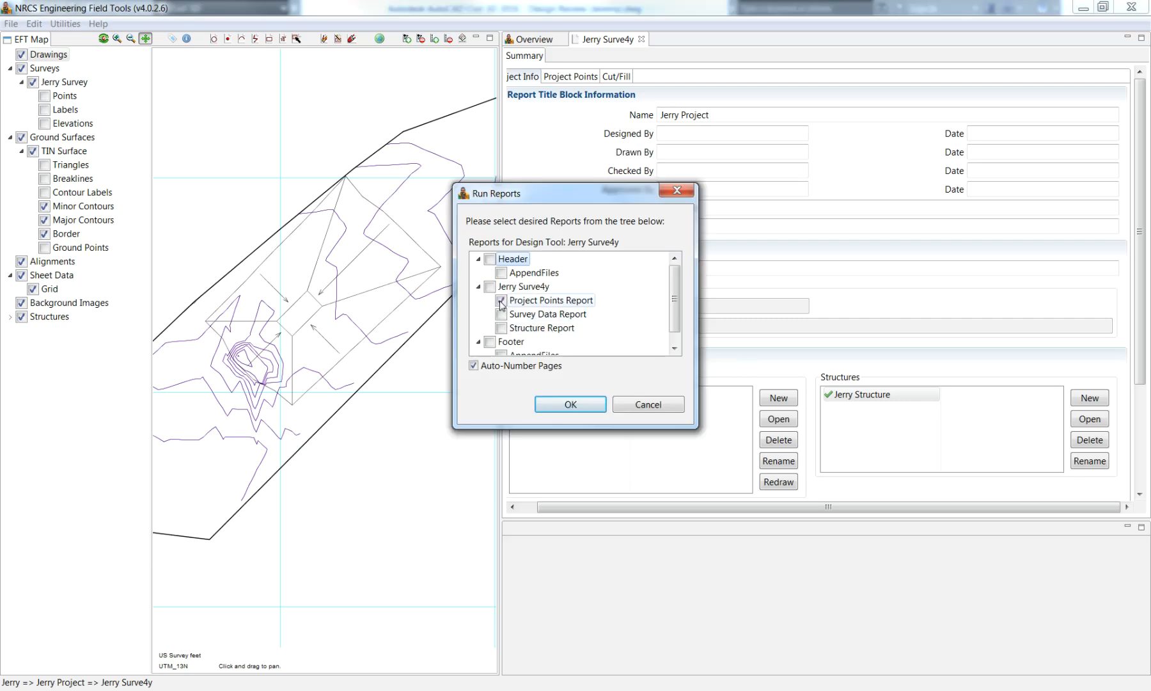
- Generate the Project Points, Survey Data and Structure reports, including the Design/Volume and Stake-out reports for the pit structure
{"action": "left_click", "coordinate": [505, 317]}
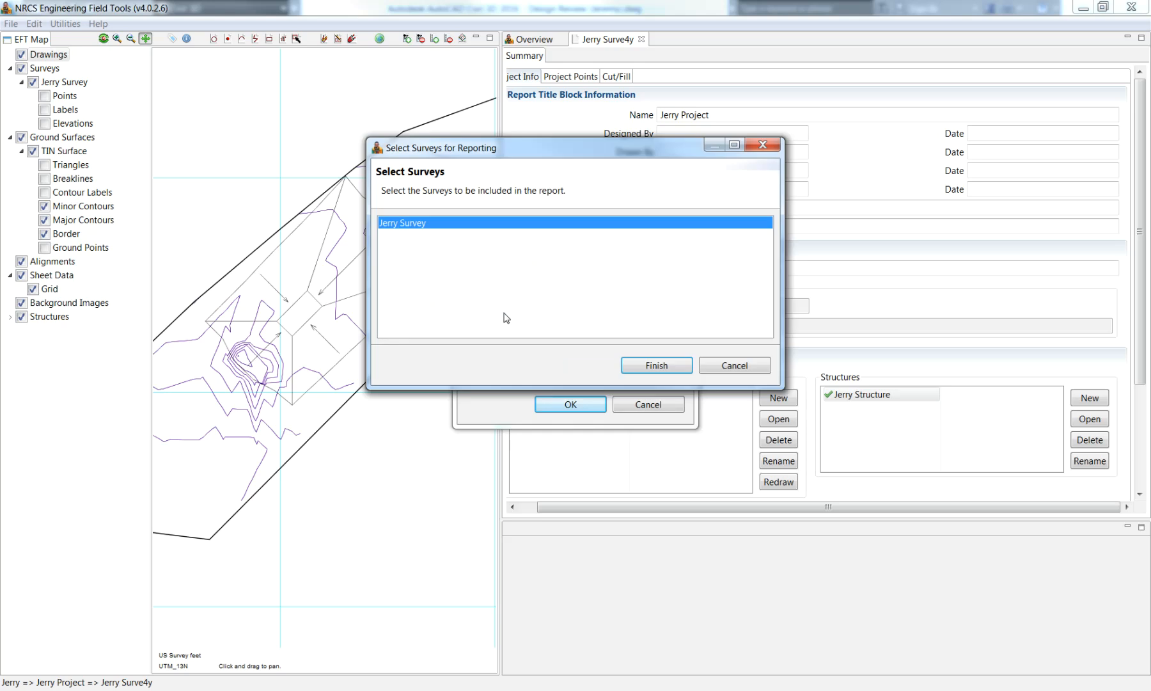
{"action": "left_click", "coordinate": [633, 364]}
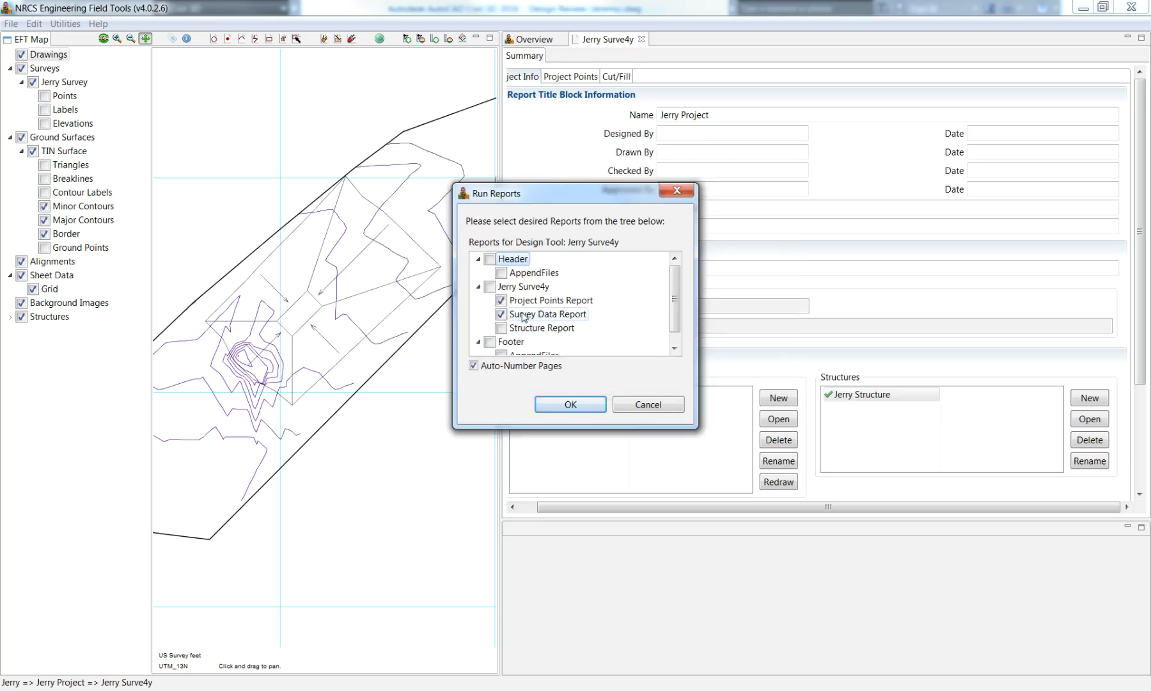
{"action": "left_click", "coordinate": [502, 328]}
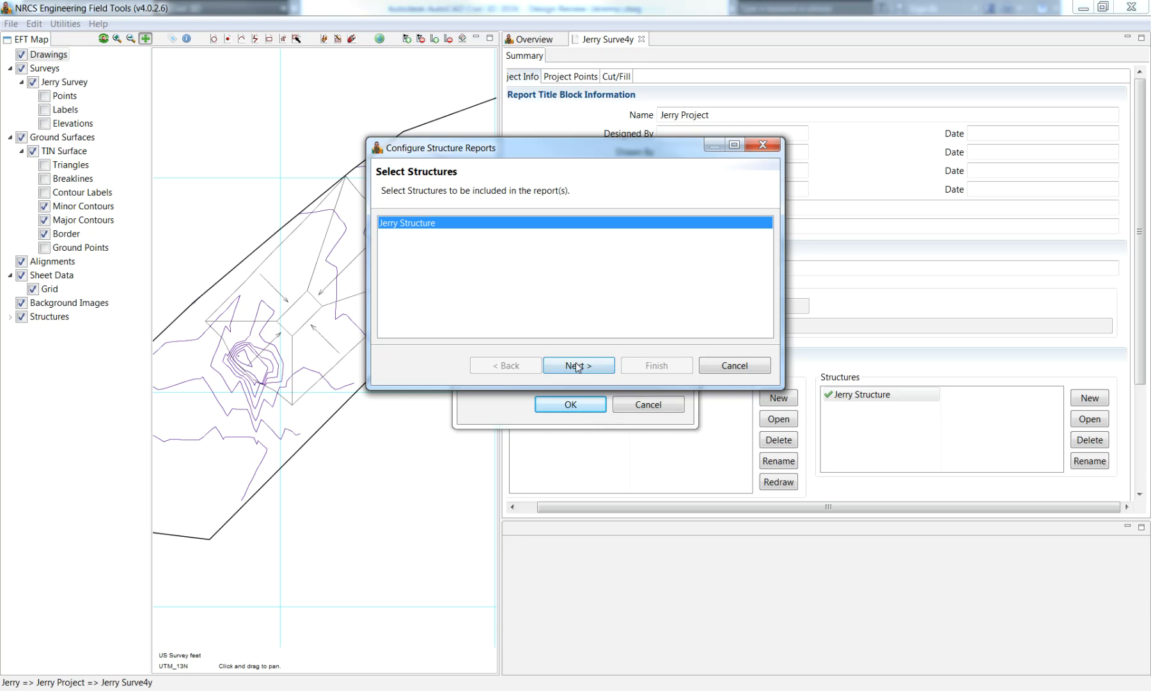
{"action": "left_click", "coordinate": [578, 366]}
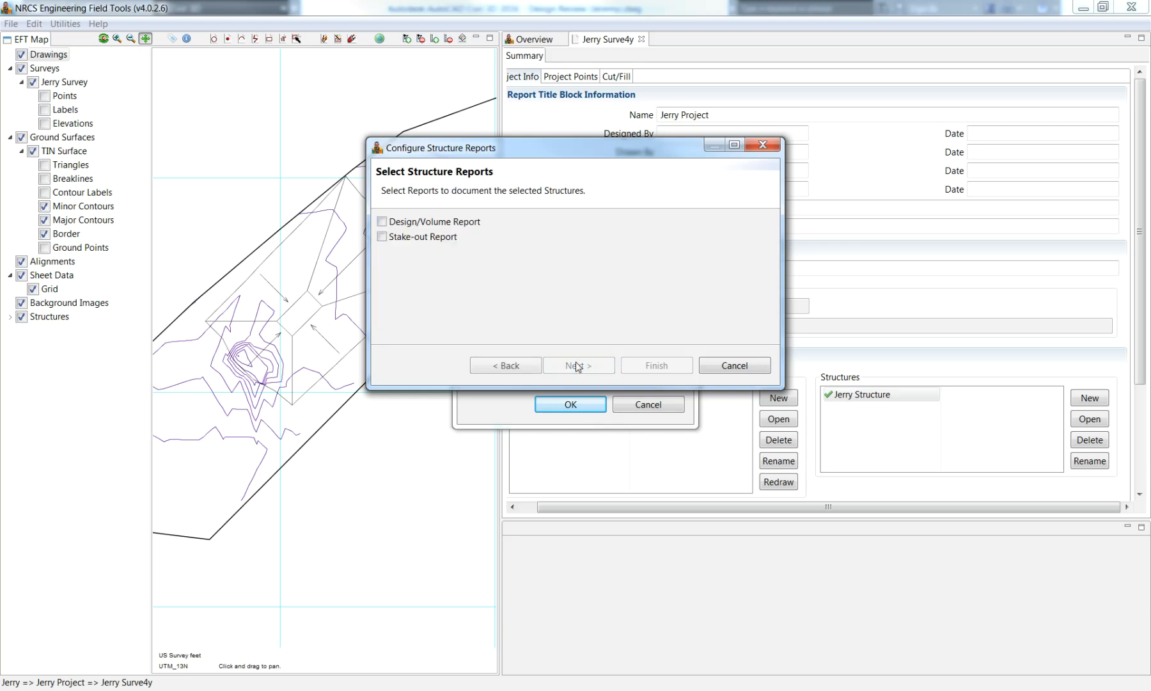
{"action": "left_click", "coordinate": [383, 222]}
{"action": "left_click", "coordinate": [382, 237]}
{"action": "left_click", "coordinate": [668, 366]}
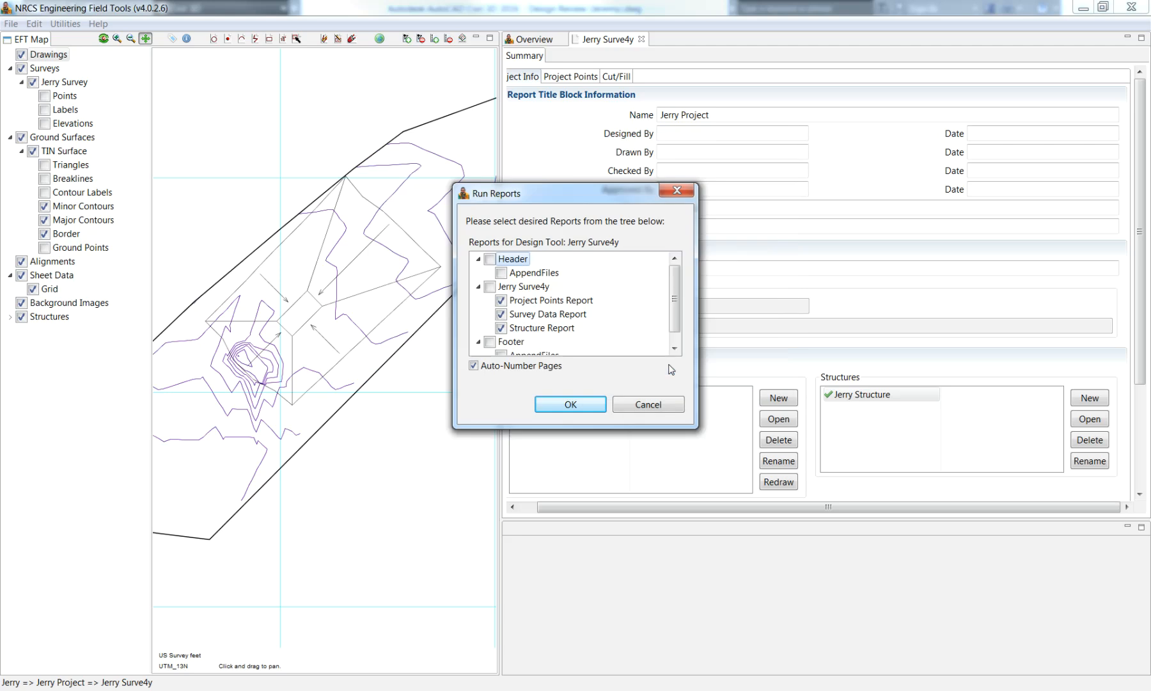
{"action": "left_click", "coordinate": [588, 402]}
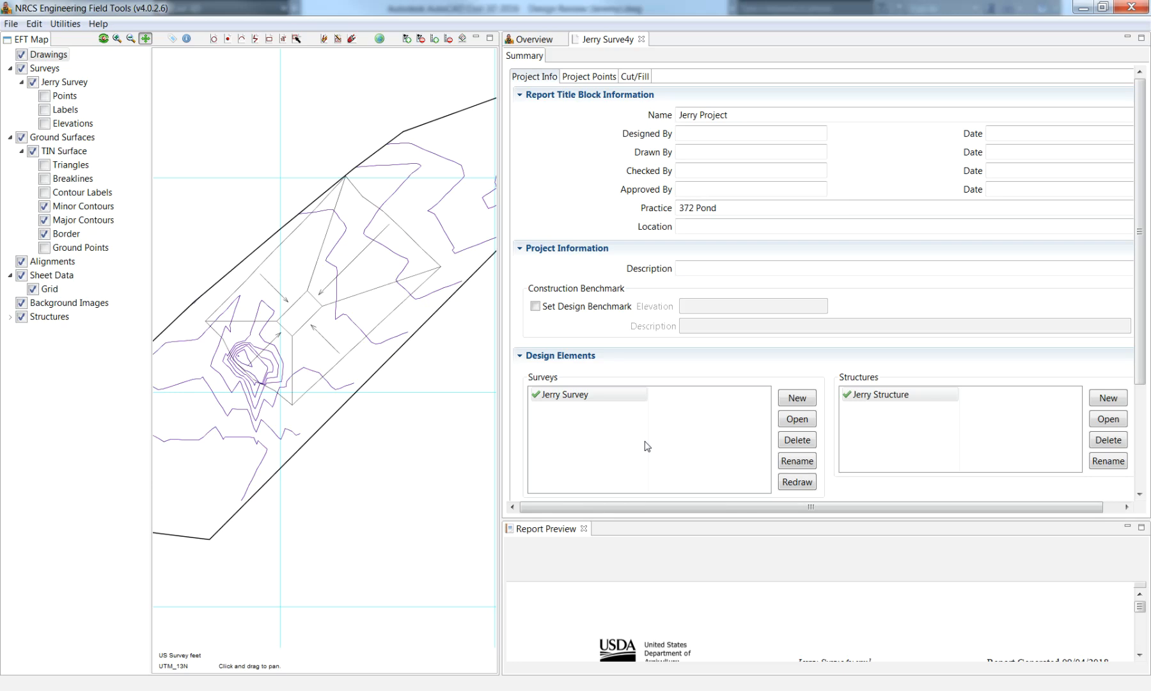
- Enlarge the report preview and review the pit's design results, slope table, stakeout properties and stakeout table, then shrink the preview again
{"action": "left_click_drag", "start_coordinate": [705, 520], "coordinate": [705, 96]}
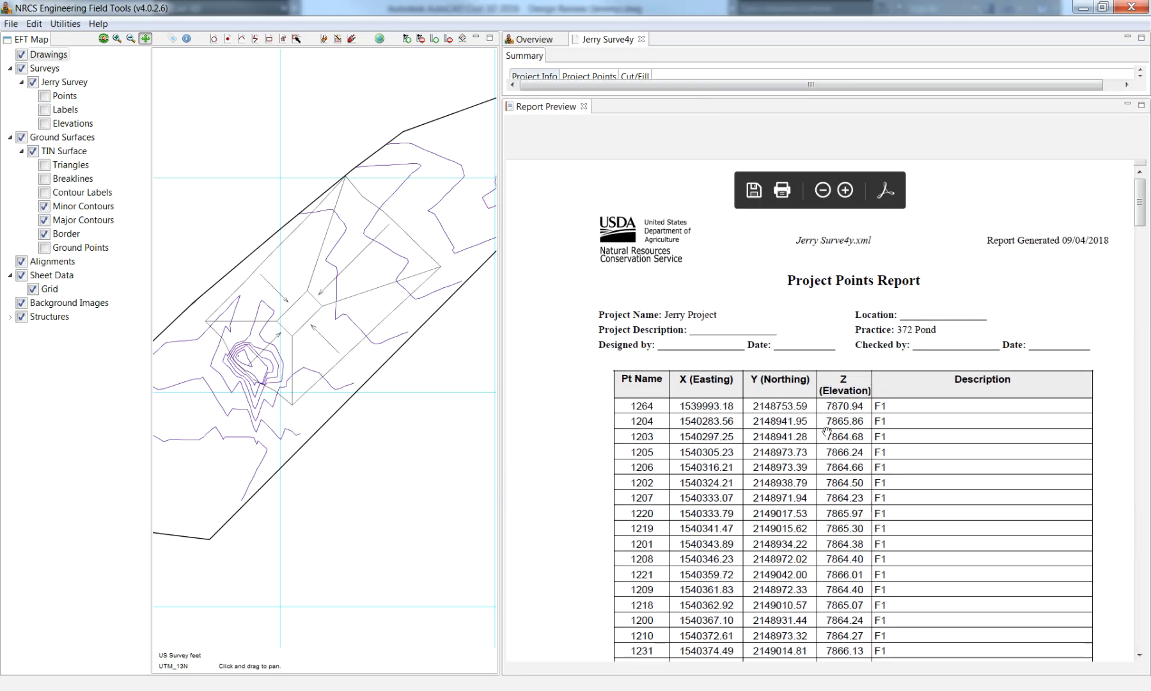
{"action": "left_click_drag", "start_coordinate": [1141, 203], "coordinate": [1149, 540]}
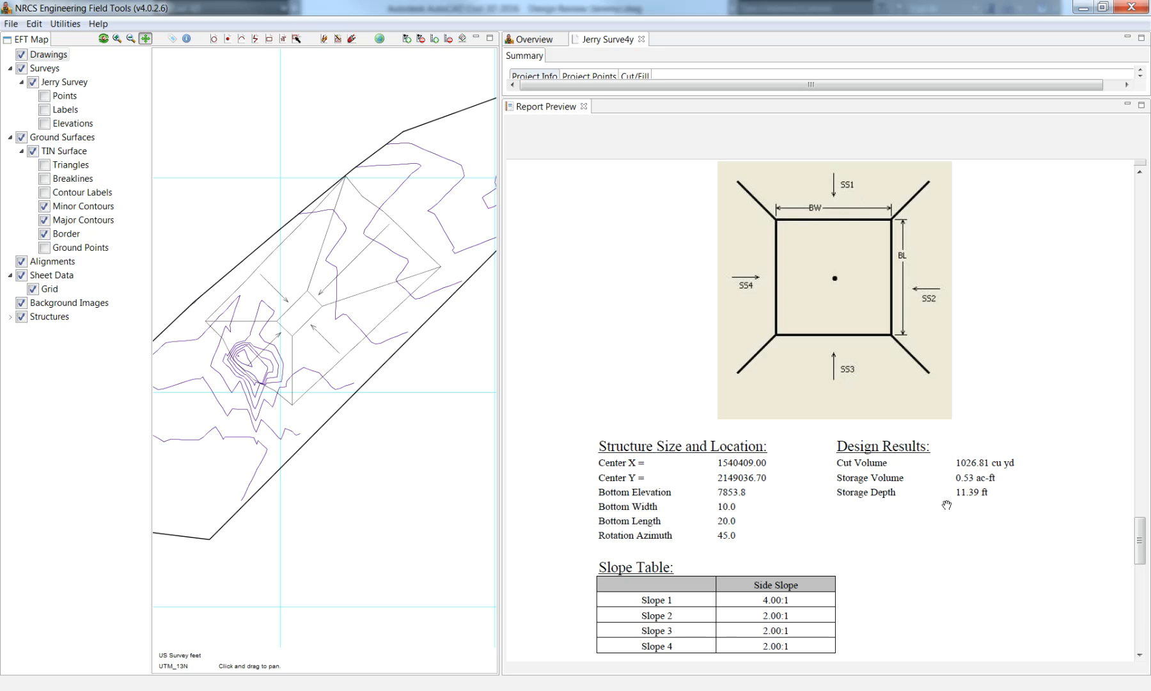
{"action": "left_click_drag", "start_coordinate": [1143, 533], "coordinate": [1143, 595]}
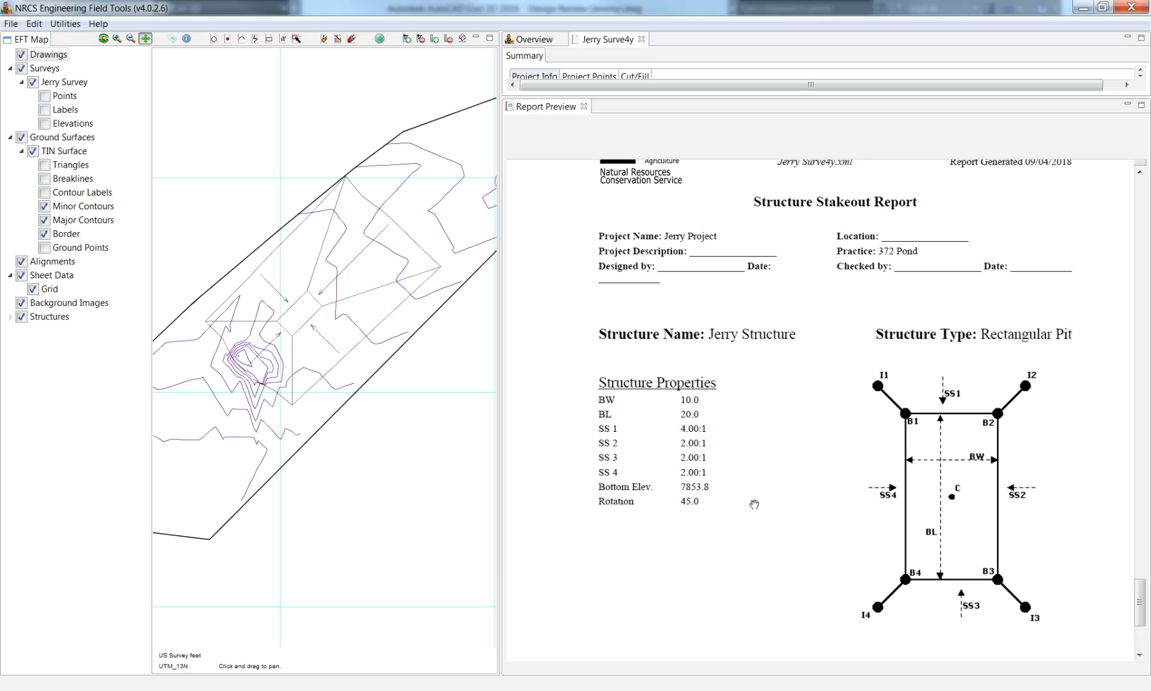
{"action": "scroll", "coordinate": [755, 504], "scroll_direction": "down", "scroll_amount": 5}
{"action": "scroll", "coordinate": [758, 493], "scroll_direction": "down", "scroll_amount": 1}
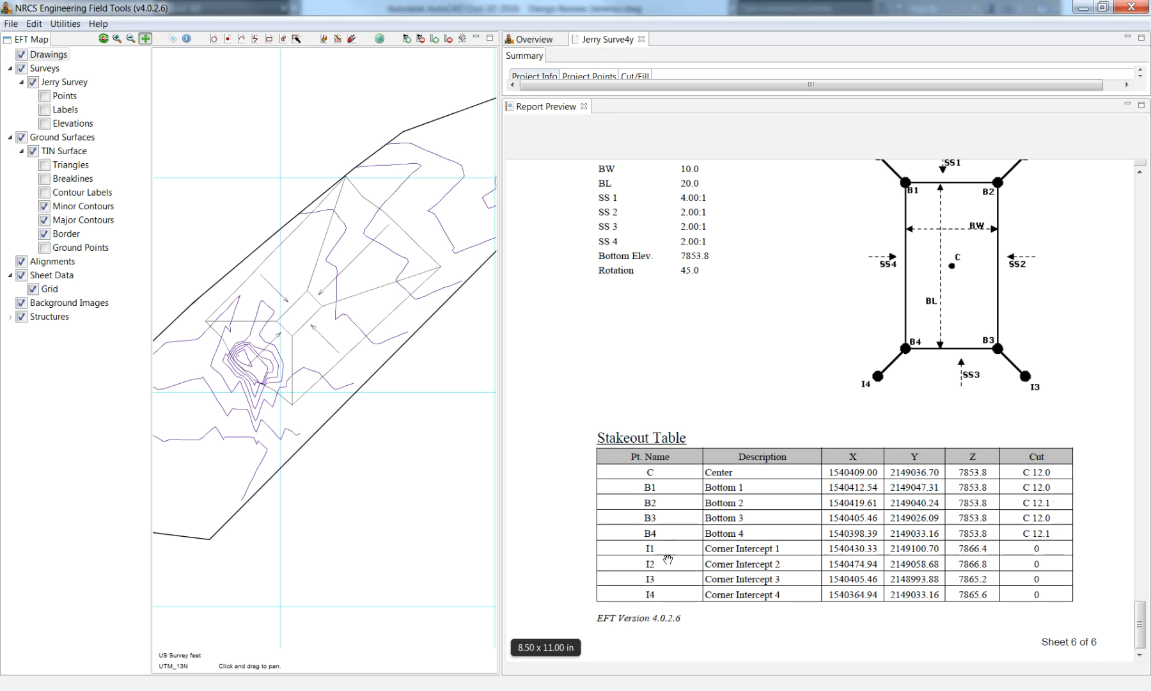
{"action": "scroll", "coordinate": [943, 469], "scroll_direction": "up", "scroll_amount": 3}
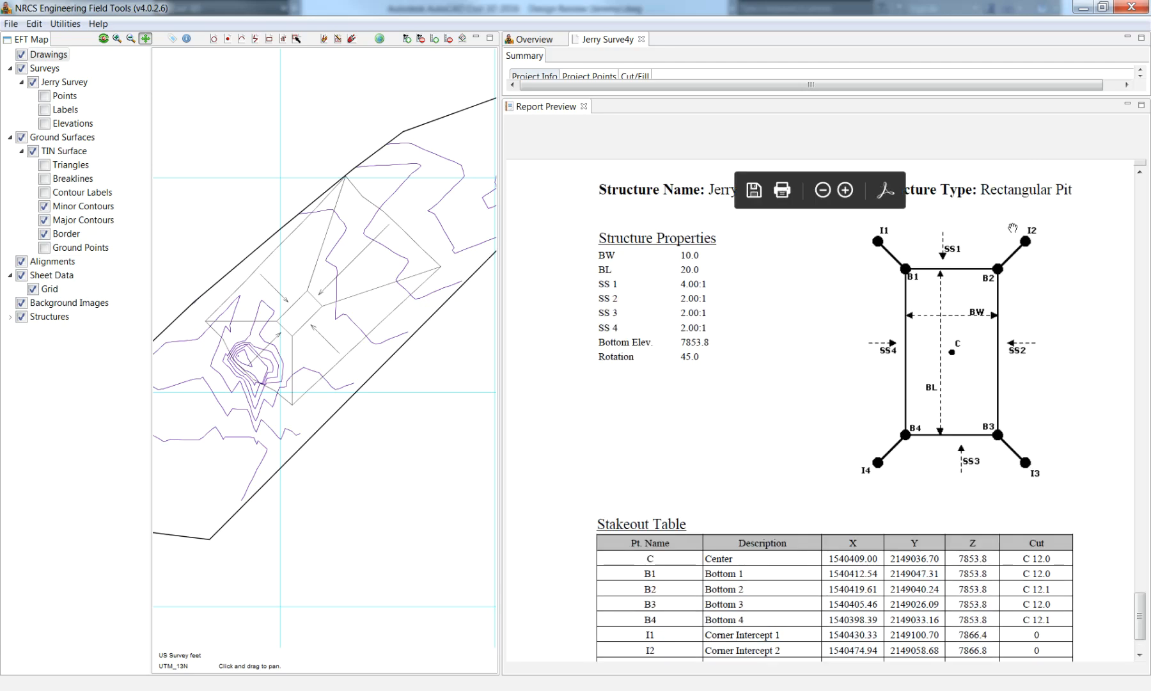
{"action": "scroll", "coordinate": [1014, 464], "scroll_direction": "down", "scroll_amount": 3}
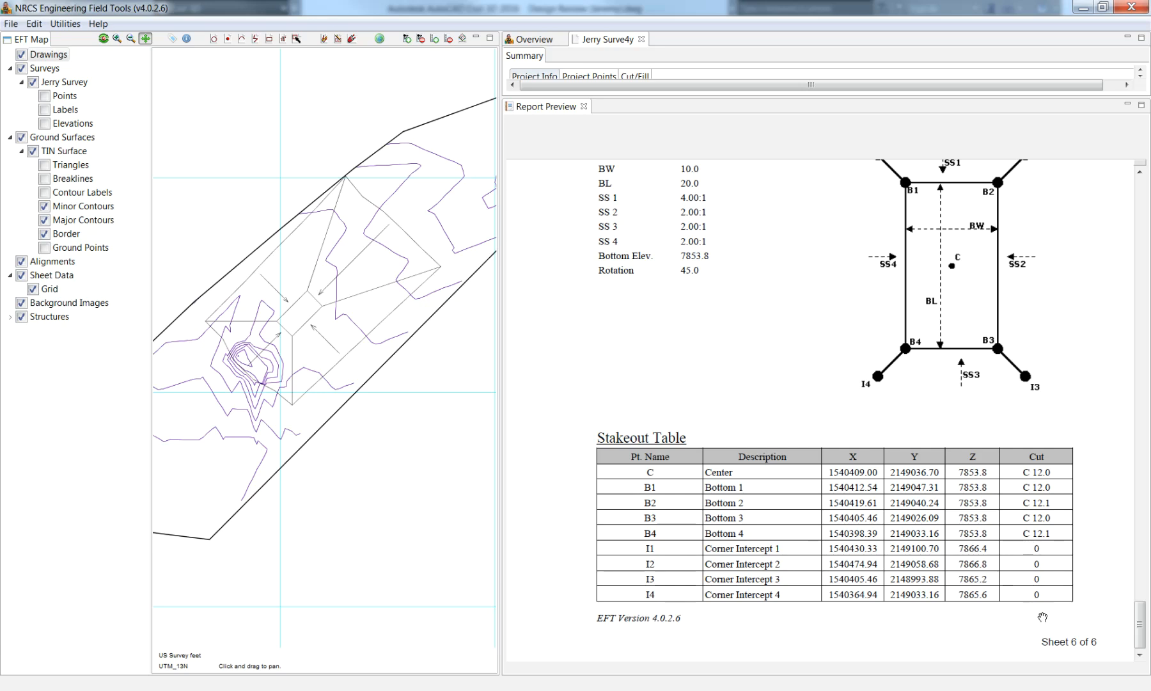
{"action": "mouse_move", "coordinate": [1141, 631]}
{"action": "left_mouse_down"}
{"action": "mouse_move", "coordinate": [1142, 598]}
{"action": "mouse_move", "coordinate": [1142, 630]}
{"action": "left_mouse_up"}
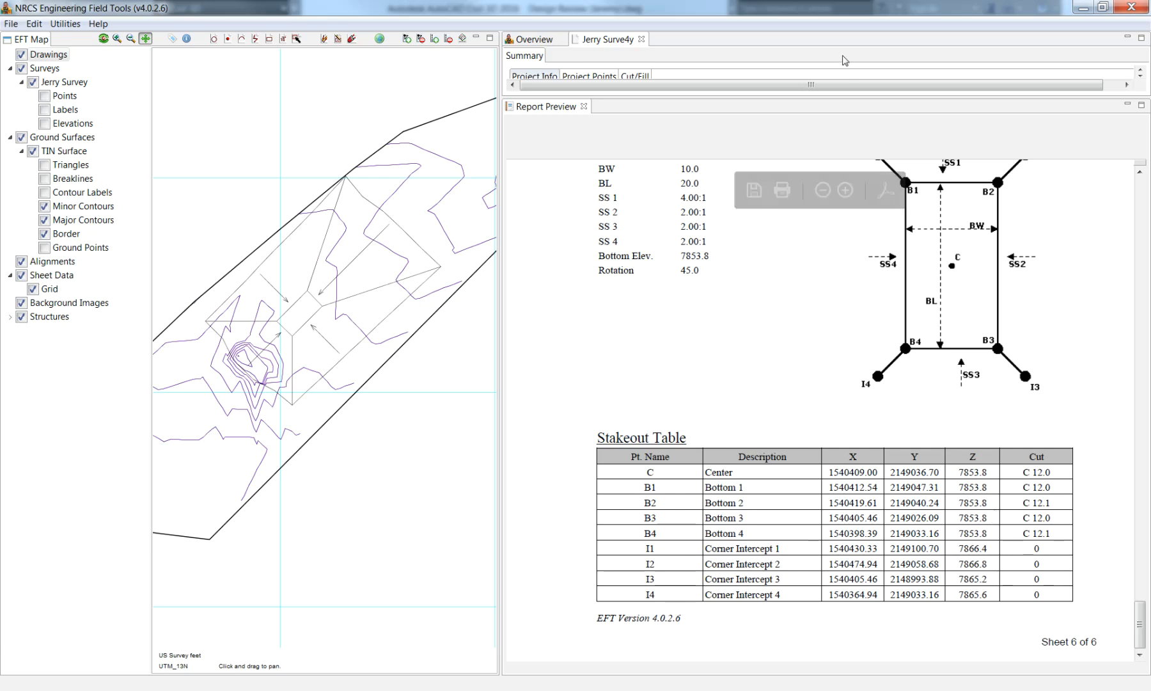
{"action": "left_click_drag", "start_coordinate": [746, 99], "coordinate": [787, 566]}
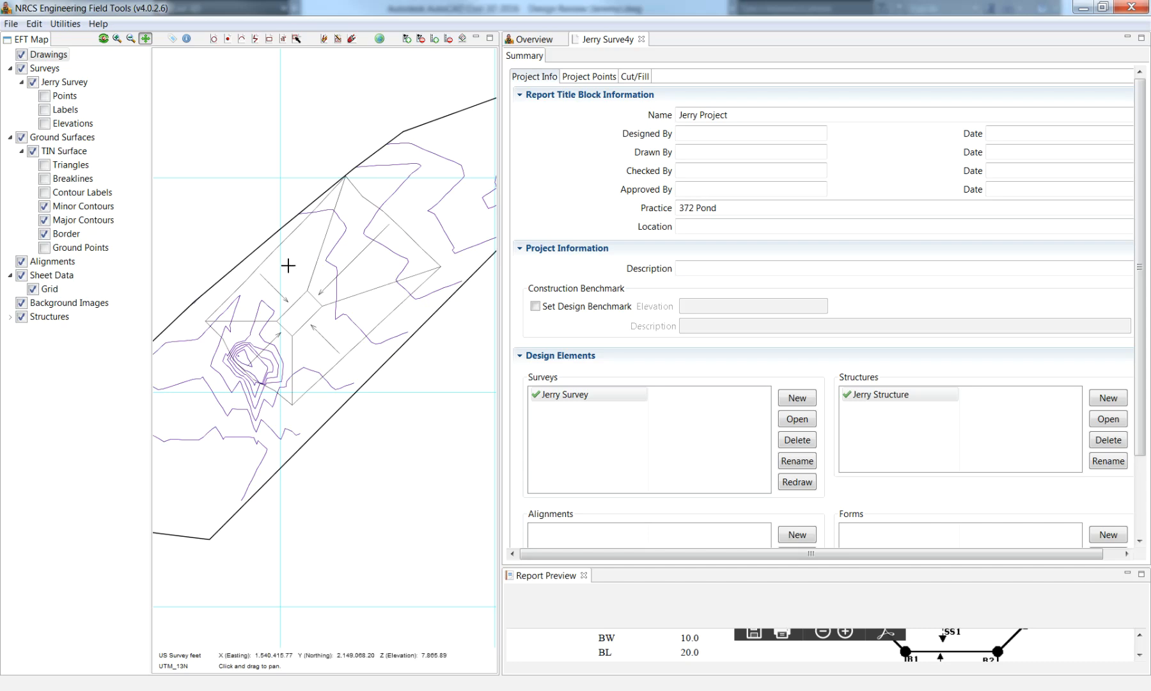
- Show the survey's points, labels and elevations, plus the TIN surface's triangles, breaklines, contour labels and ground points on the map
{"action": "left_click", "coordinate": [45, 96]}
{"action": "left_click", "coordinate": [45, 109]}
{"action": "left_click", "coordinate": [44, 124]}
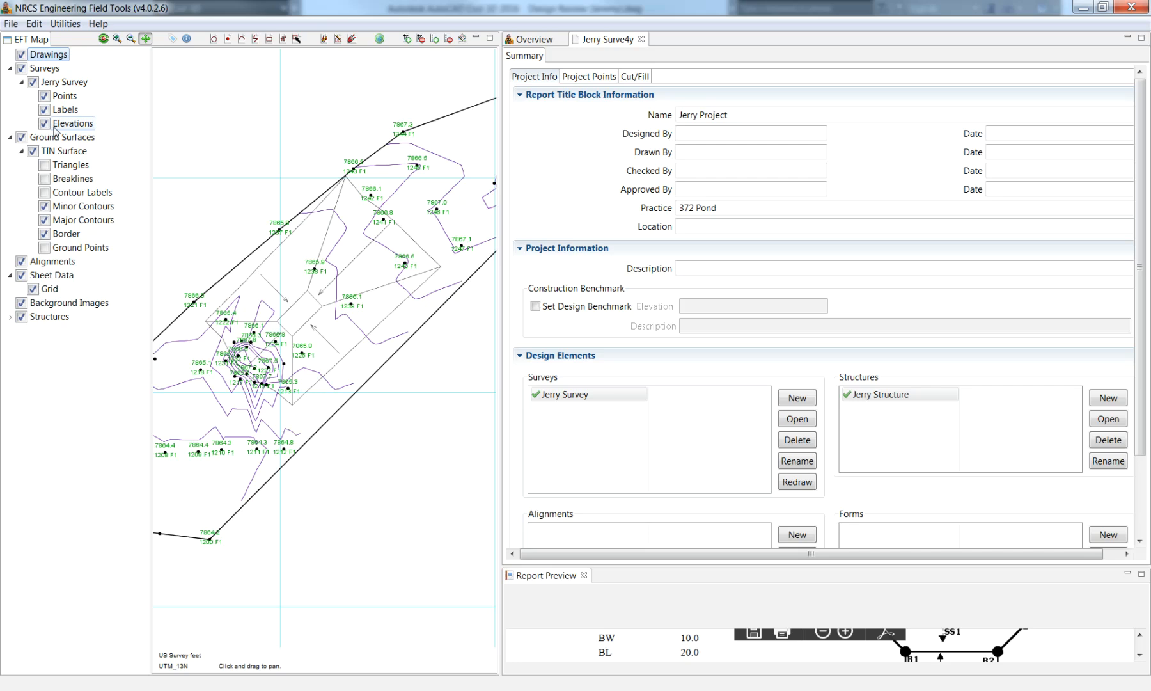
{"action": "left_click", "coordinate": [45, 165]}
{"action": "left_click", "coordinate": [45, 178]}
{"action": "left_click", "coordinate": [45, 192]}
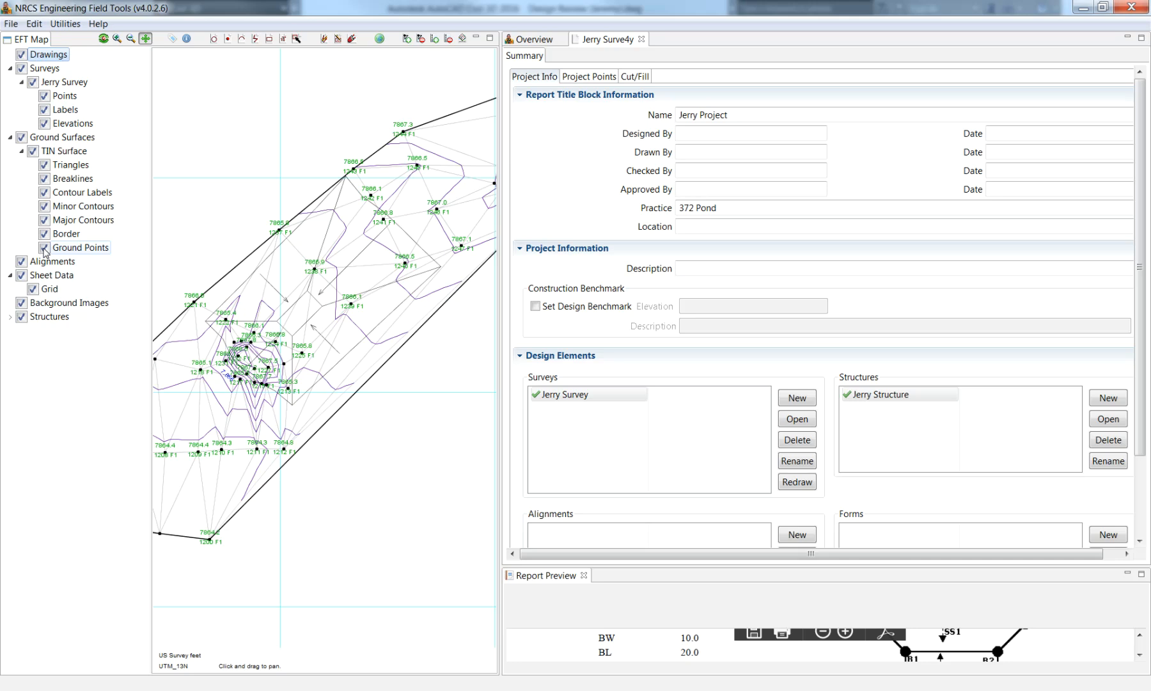
- Hide the TIN triangles, breaklines and ground points, and the survey's elevations, labels and points on the map
{"action": "left_click", "coordinate": [44, 165]}
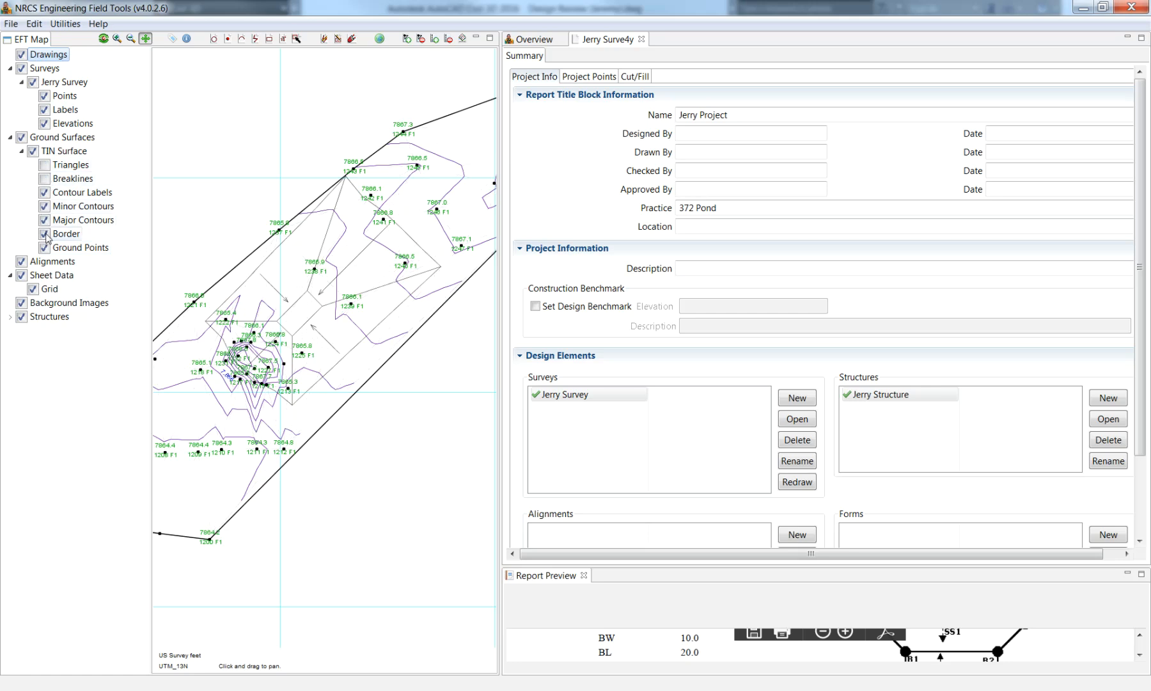
{"action": "left_click", "coordinate": [44, 124]}
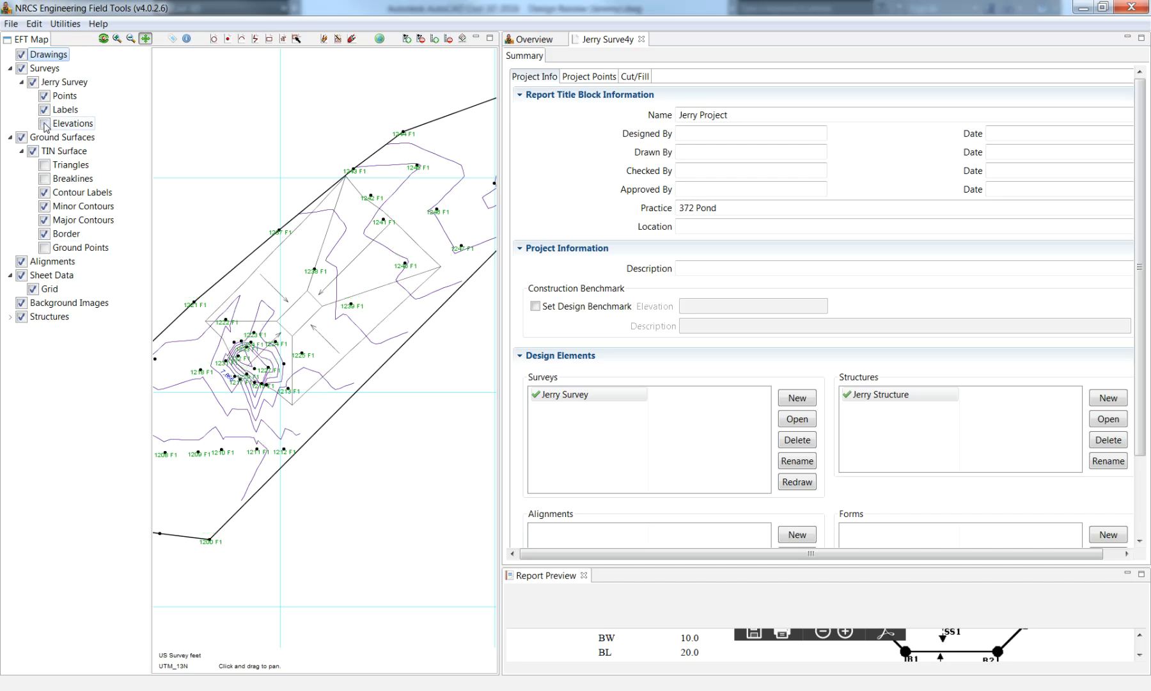
{"action": "left_click", "coordinate": [44, 109]}
{"action": "left_click", "coordinate": [44, 96]}
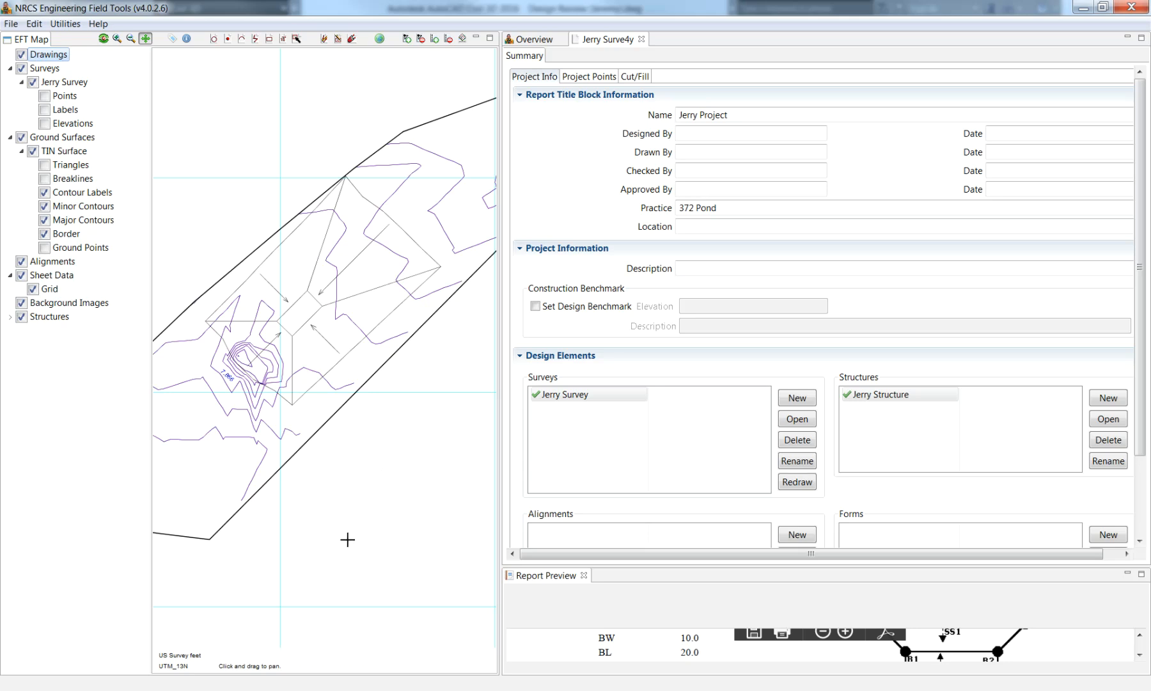
- Fit the whole survey in the map view and capture the map area with the Snipping Tool
{"action": "left_click", "coordinate": [105, 41]}
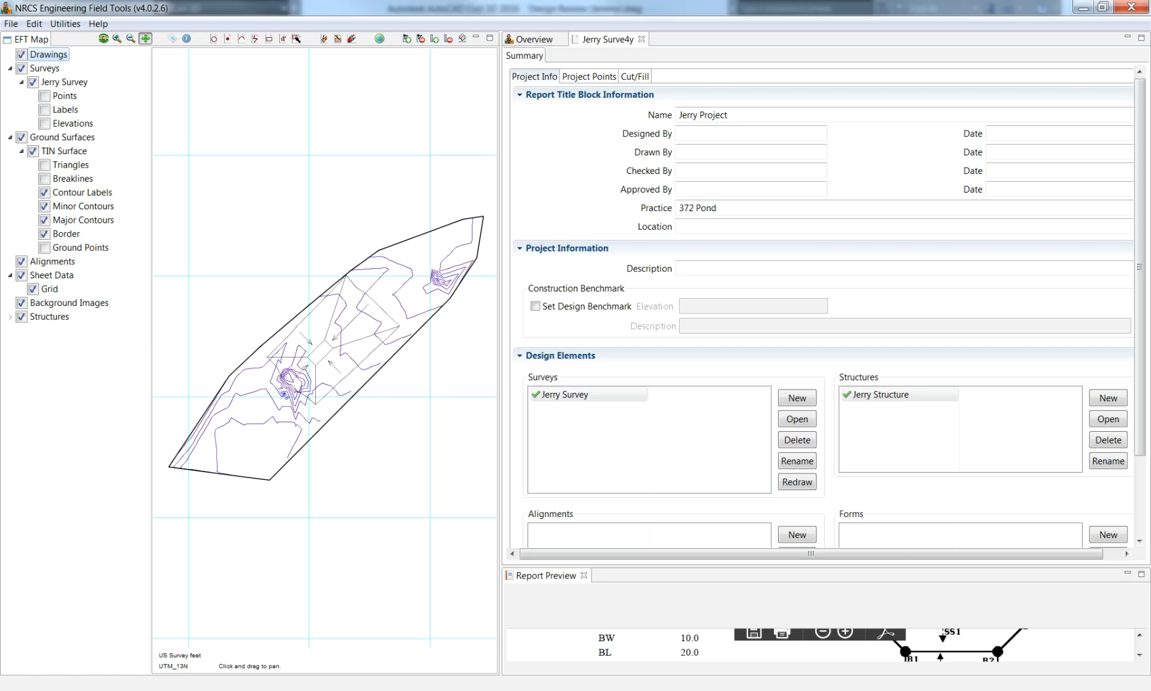
{"action": "left_click", "coordinate": [275, 690]}
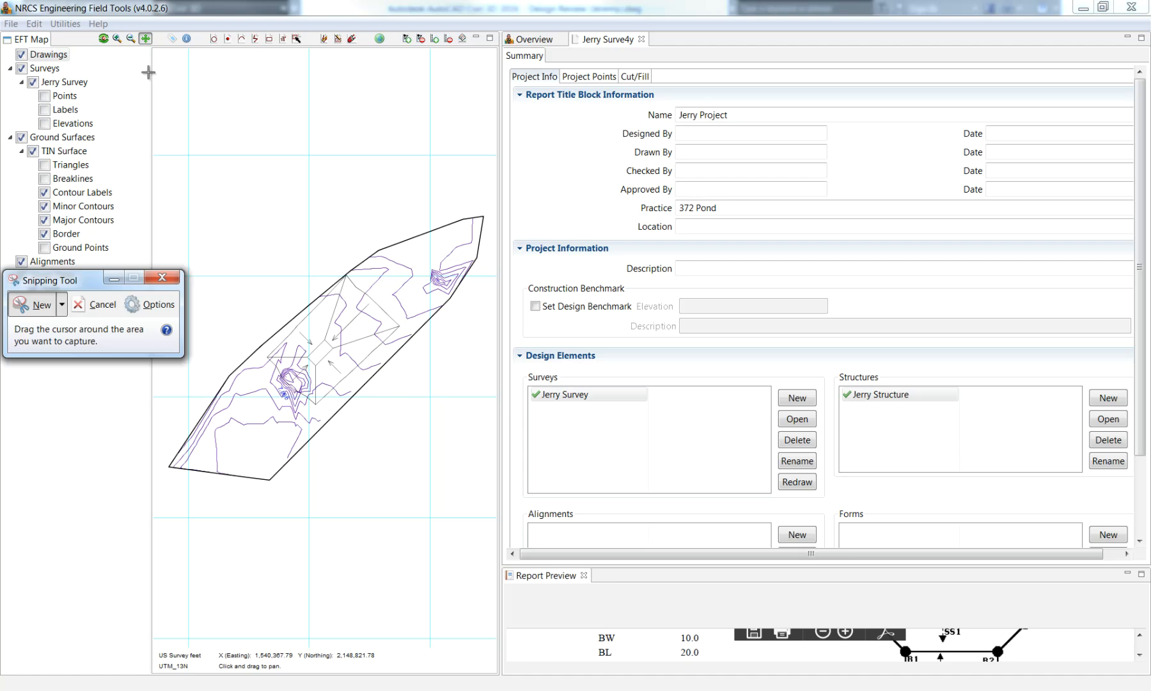
{"action": "left_click_drag", "start_coordinate": [159, 156], "coordinate": [491, 517]}
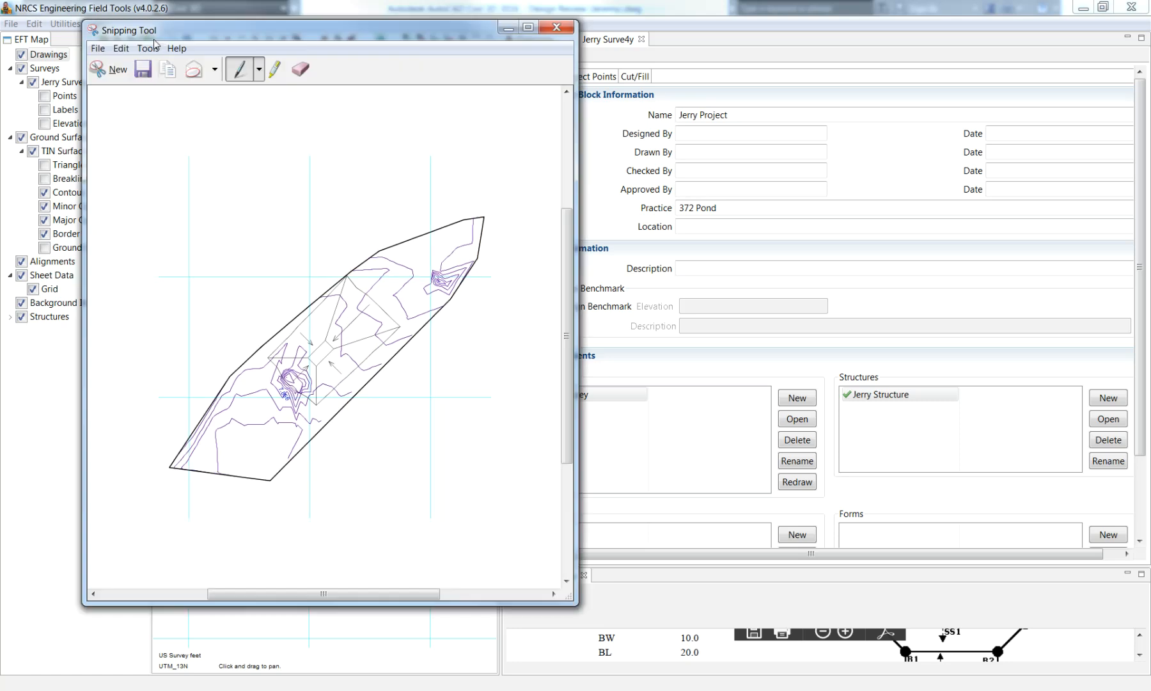
- Save the capture to the Desktop as a JPEG file named Survey Snip and close the Snipping Tool
{"action": "left_click", "coordinate": [143, 70]}
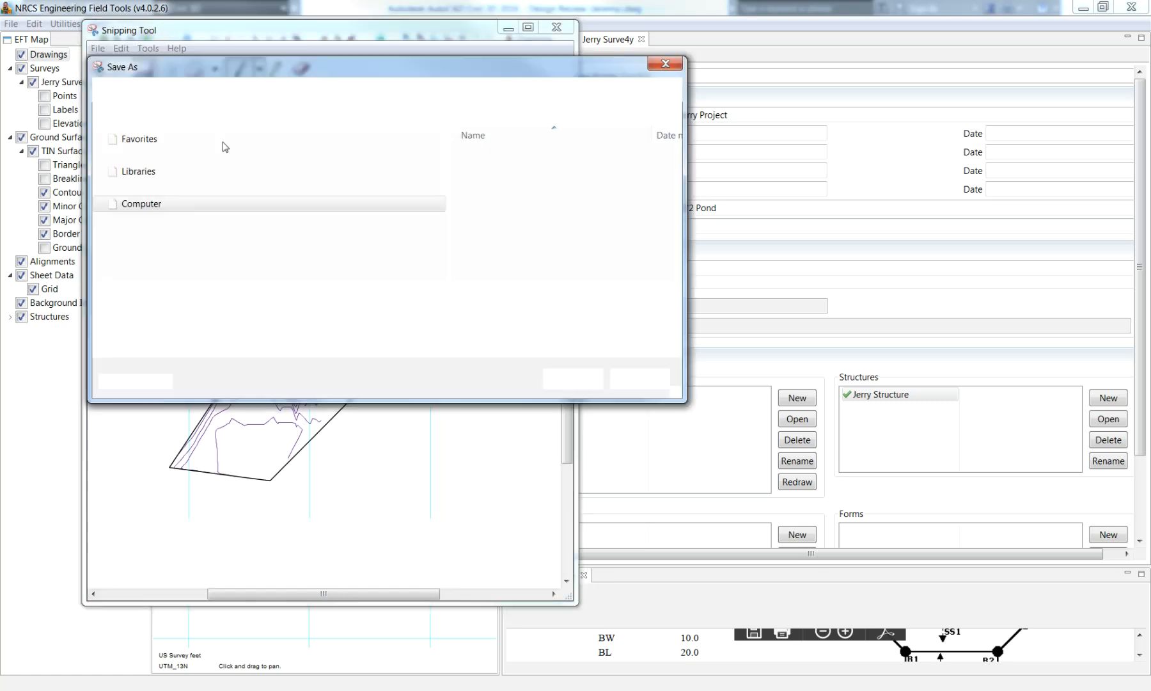
{"action": "left_click", "coordinate": [169, 91]}
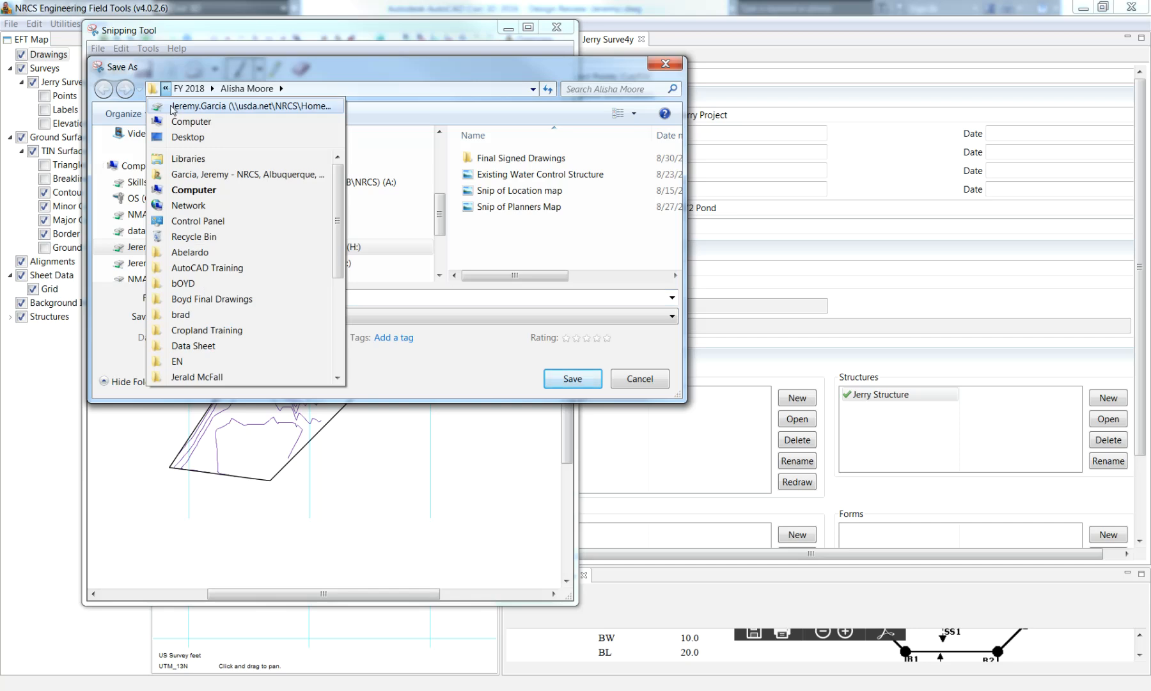
{"action": "left_click", "coordinate": [186, 142]}
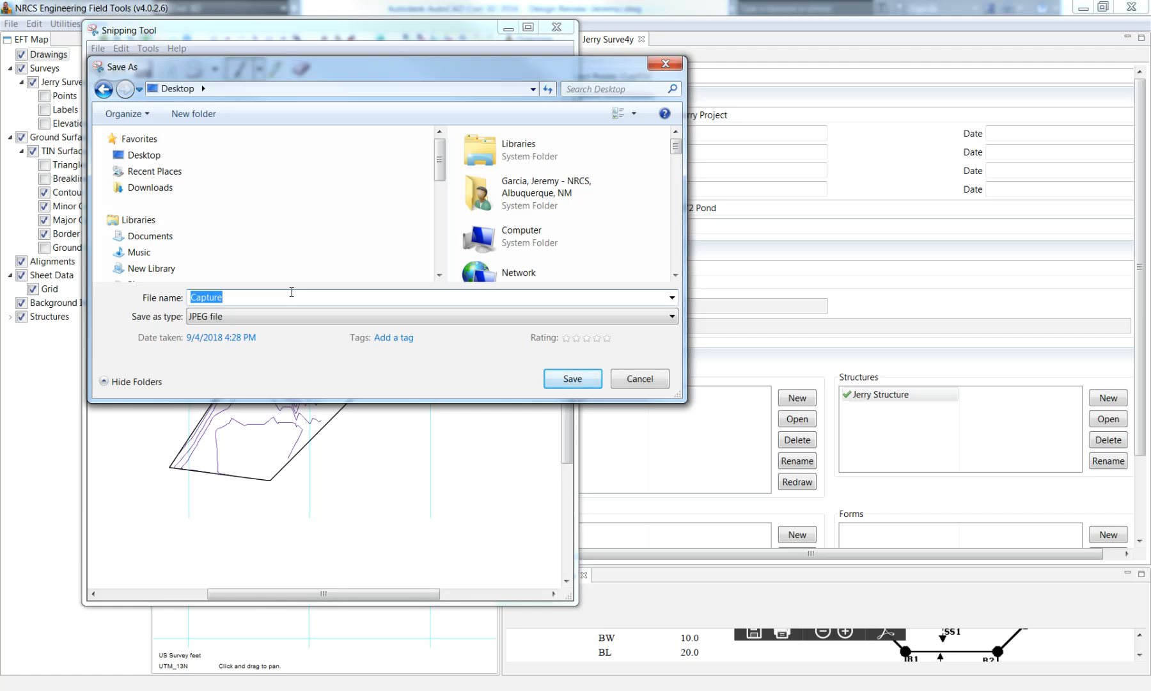
{"action": "type", "text": "Survey Snip"}
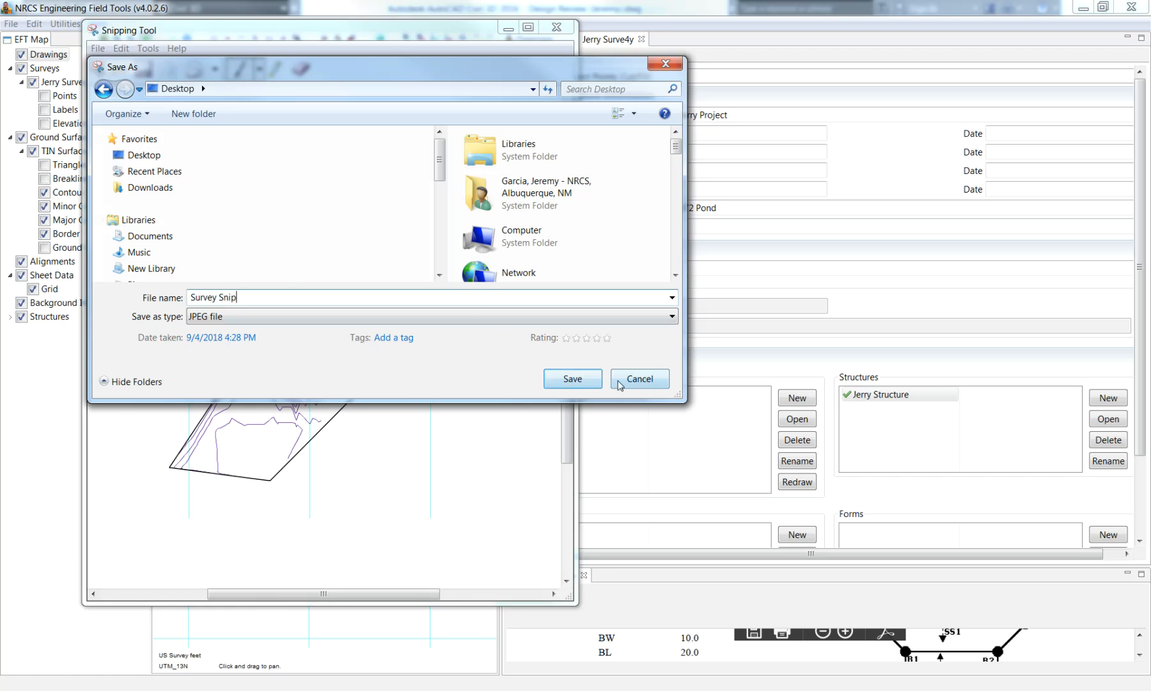
{"action": "left_click", "coordinate": [572, 378]}
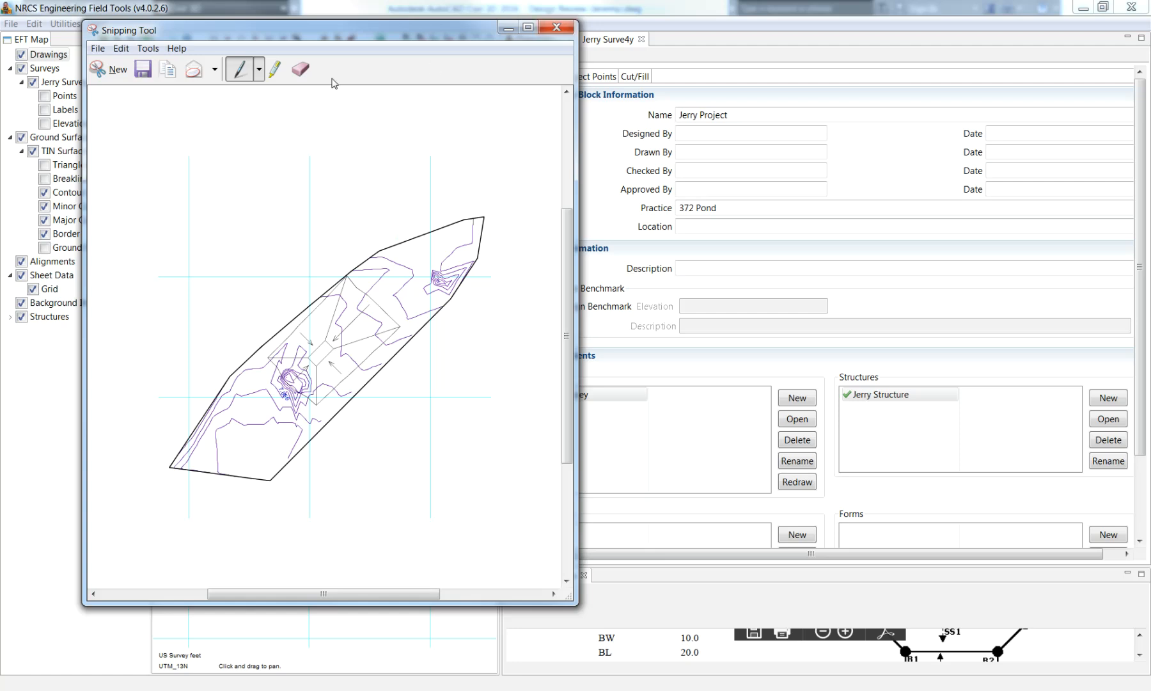
{"action": "left_click", "coordinate": [558, 27]}
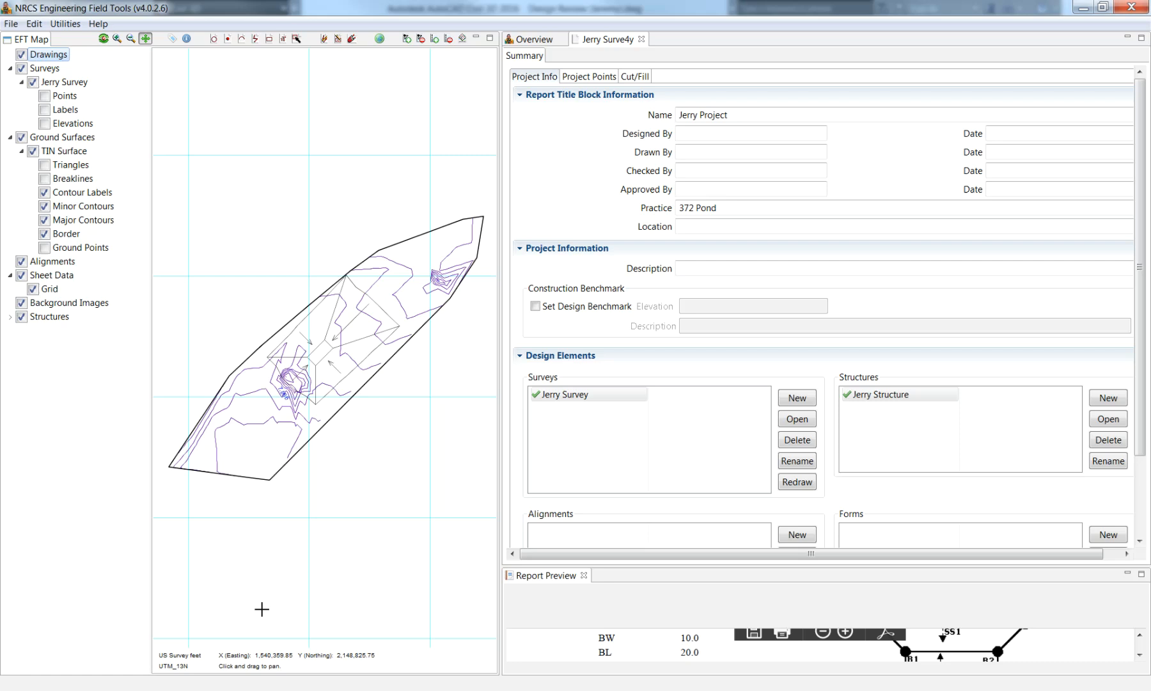
- Switch to Word and create a new blank document
{"action": "key", "text": "alt+Tab"}
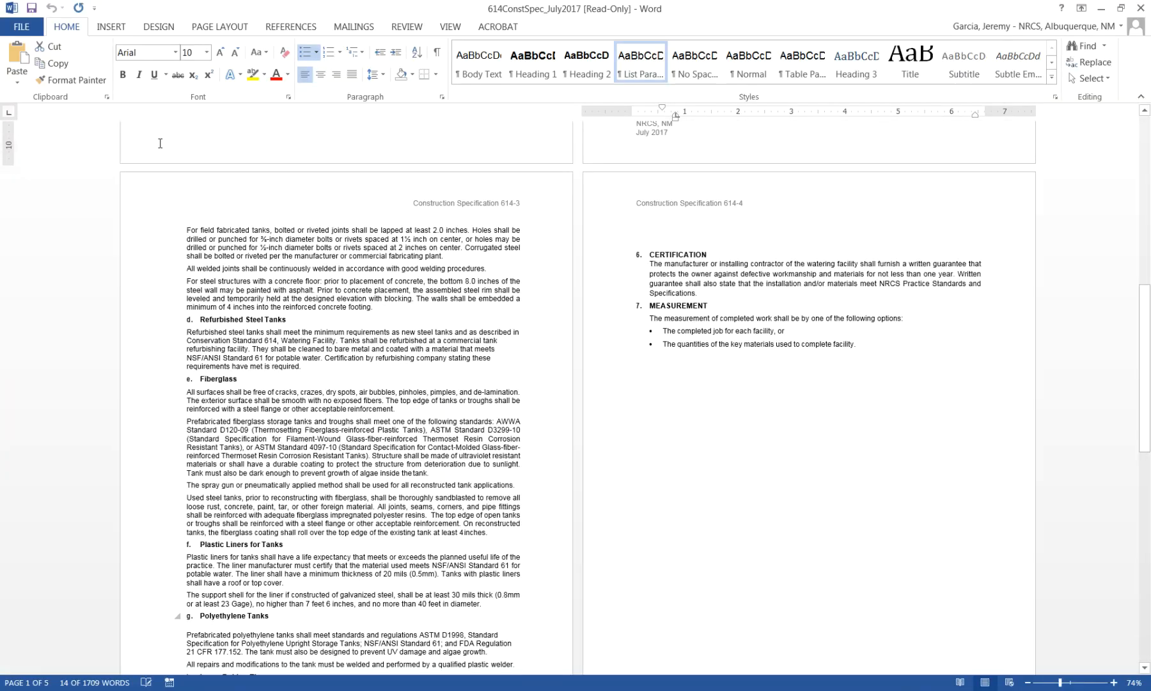
{"action": "left_click", "coordinate": [31, 26]}
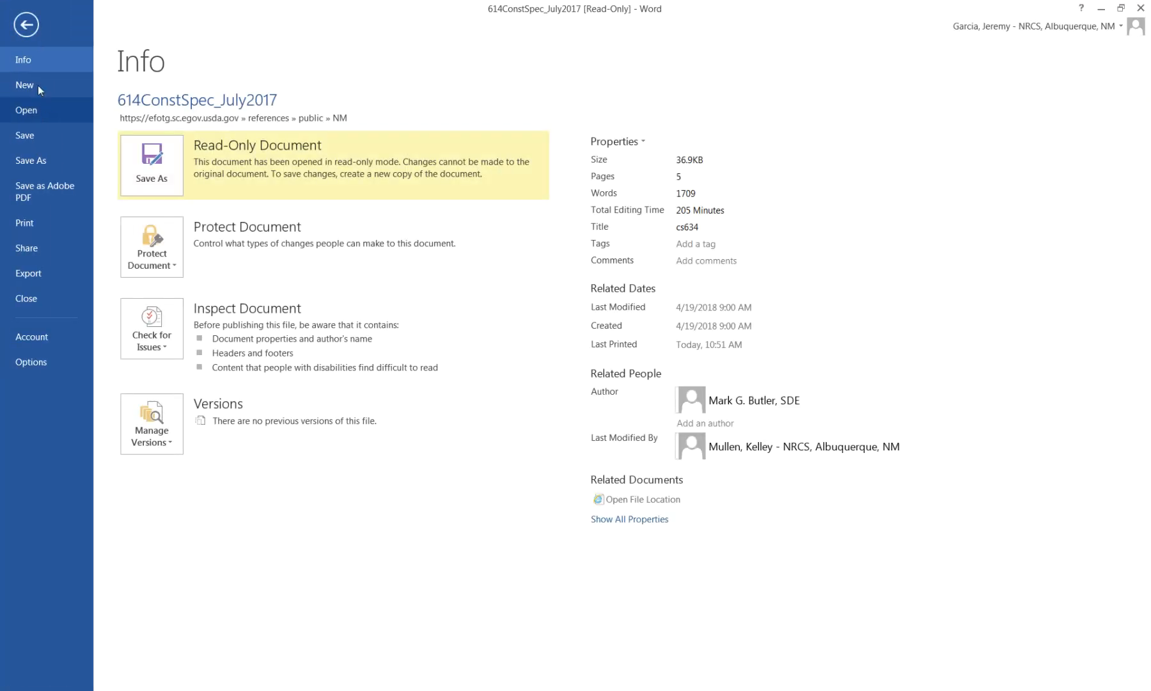
{"action": "left_click", "coordinate": [38, 85]}
{"action": "left_click", "coordinate": [209, 226]}
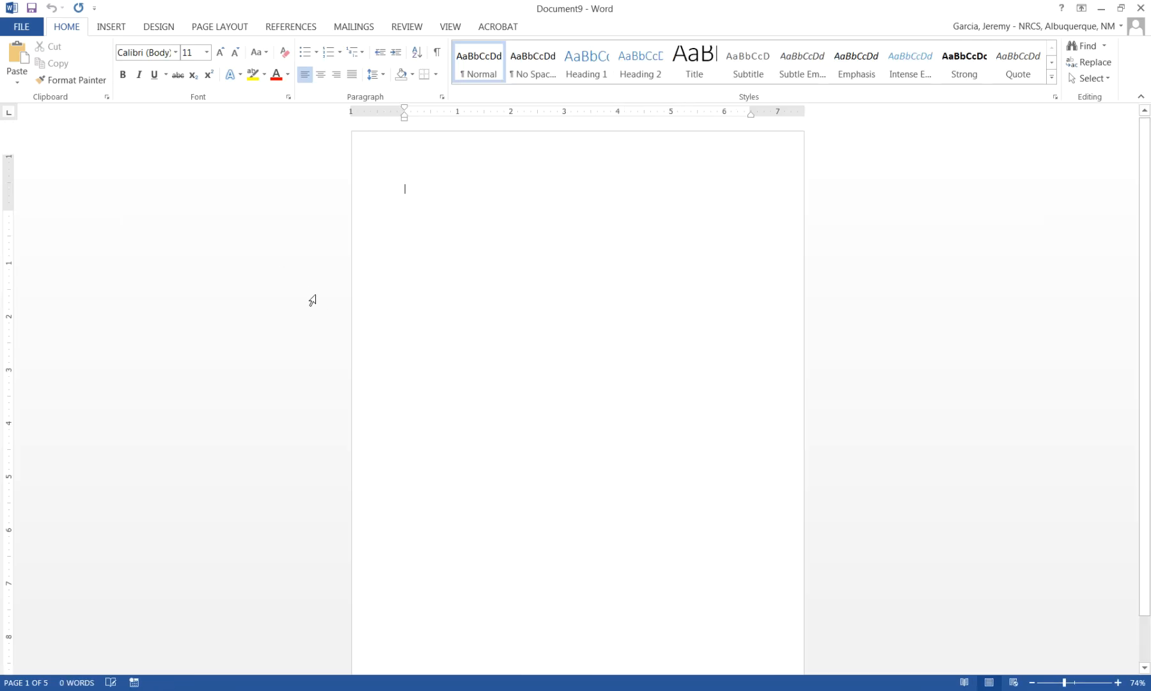
- Set up the page with landscape orientation, narrow margins and 11×17 paper
{"action": "left_click", "coordinate": [238, 29]}
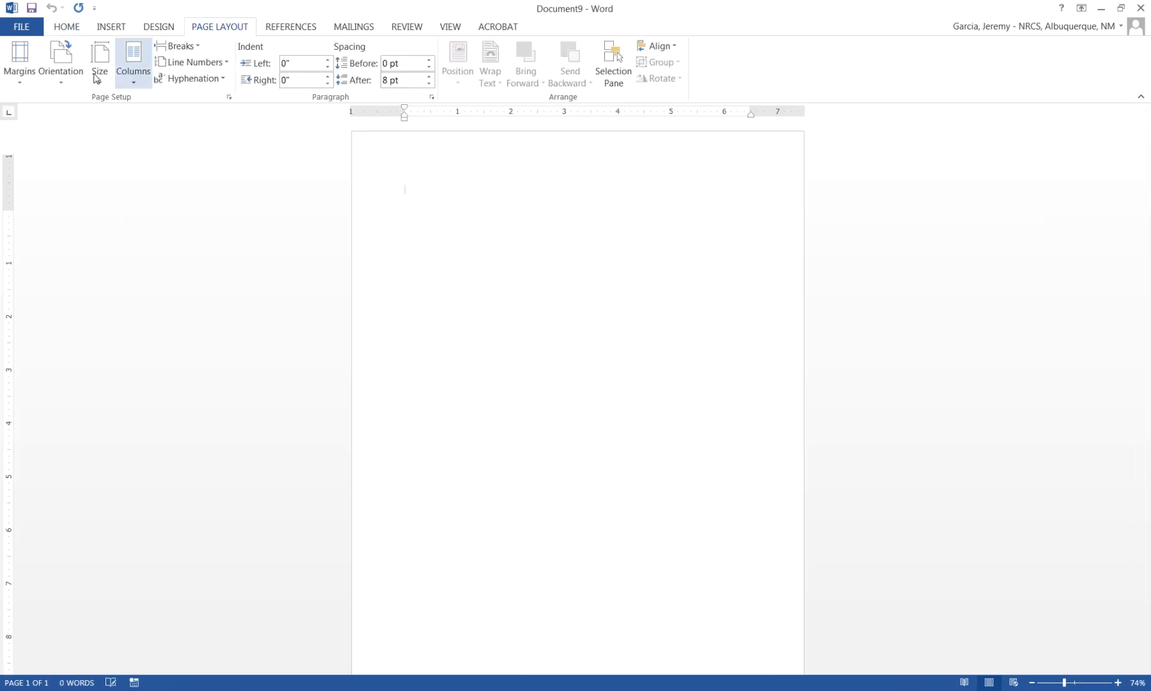
{"action": "left_click", "coordinate": [54, 77]}
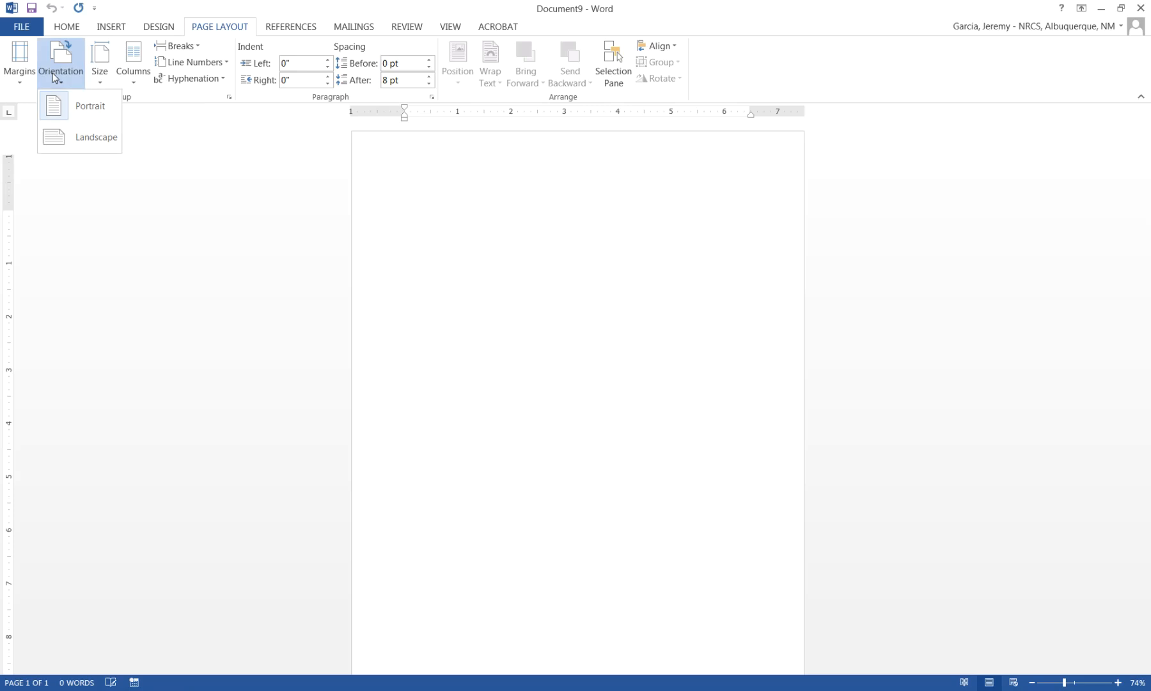
{"action": "left_click", "coordinate": [101, 139]}
{"action": "left_click", "coordinate": [20, 67]}
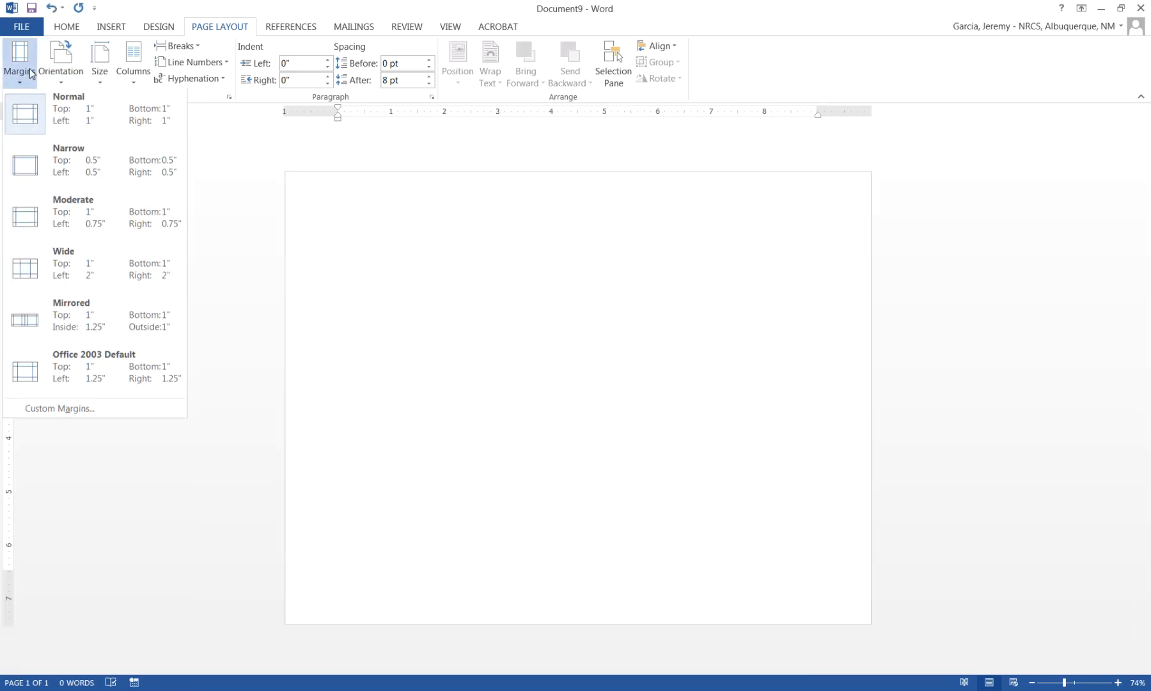
{"action": "left_click", "coordinate": [71, 164]}
{"action": "left_click", "coordinate": [99, 69]}
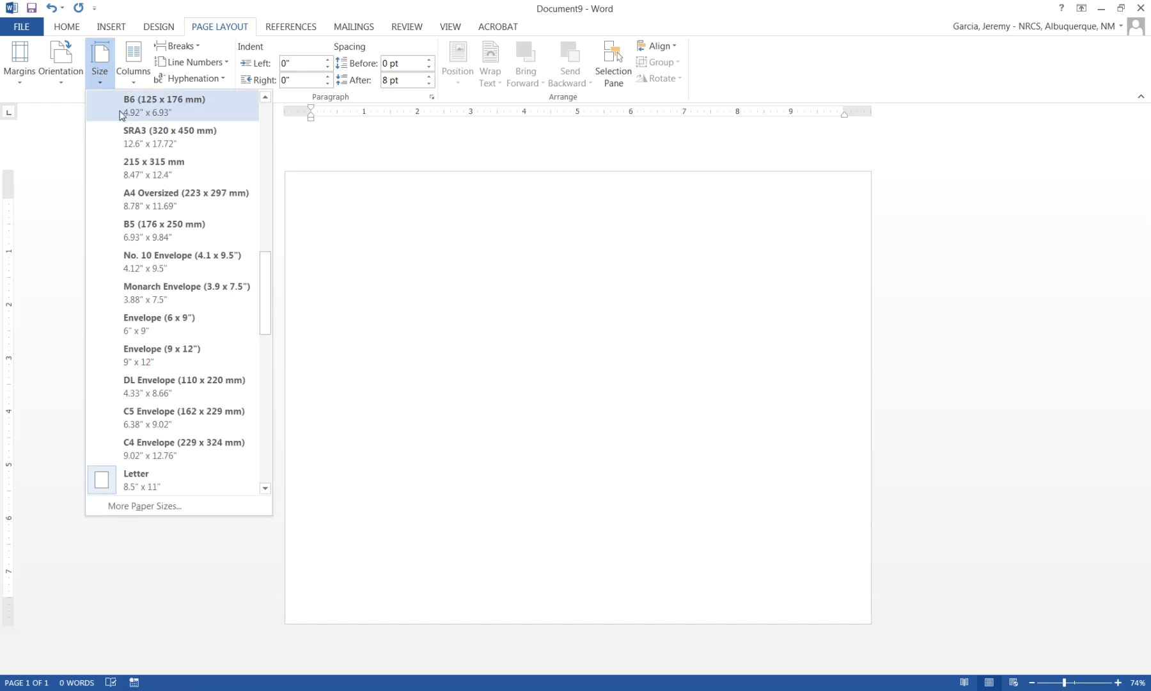
{"action": "left_click_drag", "start_coordinate": [266, 301], "coordinate": [263, 400]}
{"action": "left_click", "coordinate": [156, 224]}
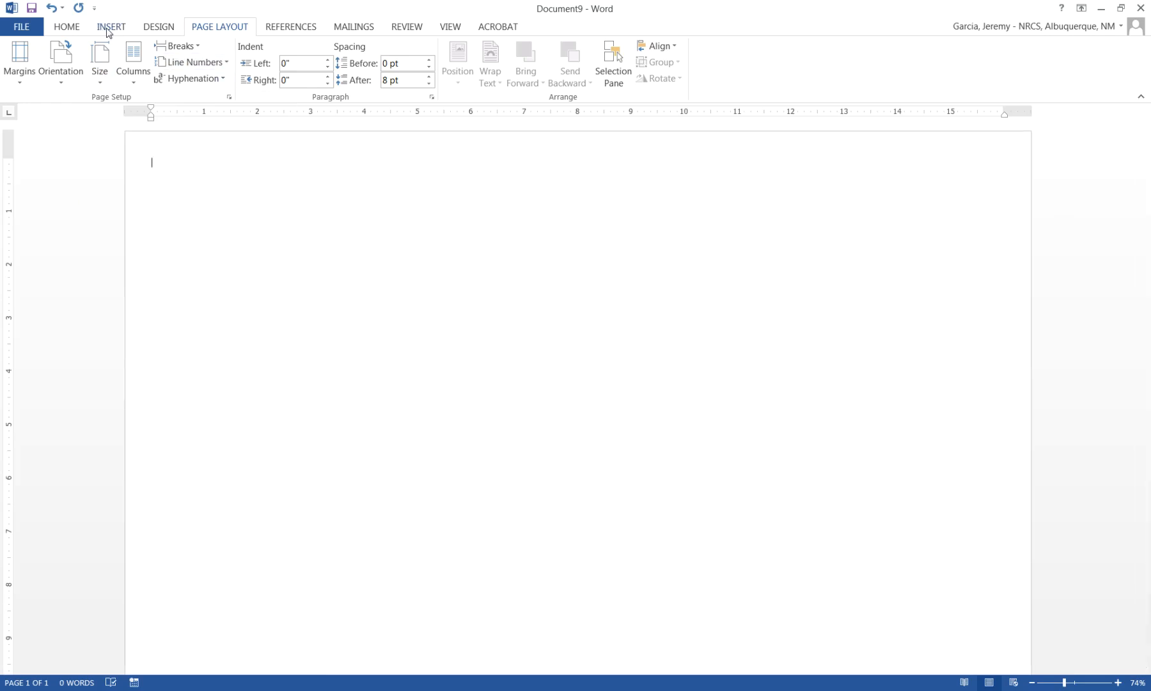
- Paste the captured map picture into the blank document and select it
{"action": "right_click", "coordinate": [460, 350]}
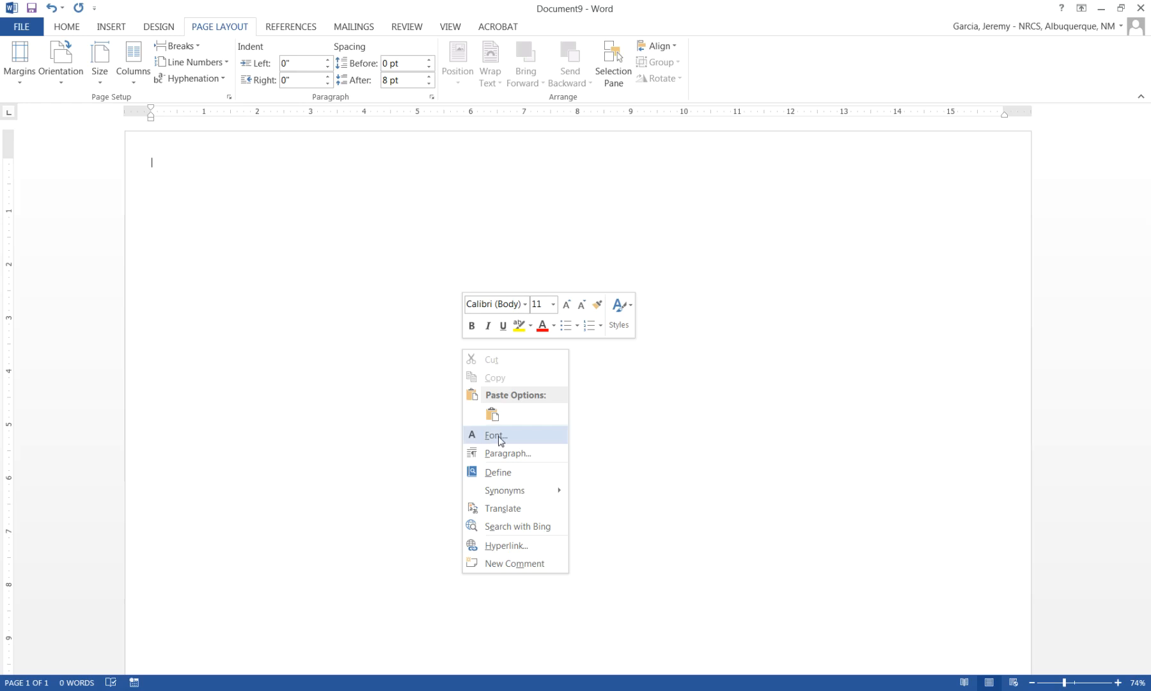
{"action": "left_click", "coordinate": [493, 415]}
{"action": "left_click", "coordinate": [306, 307]}
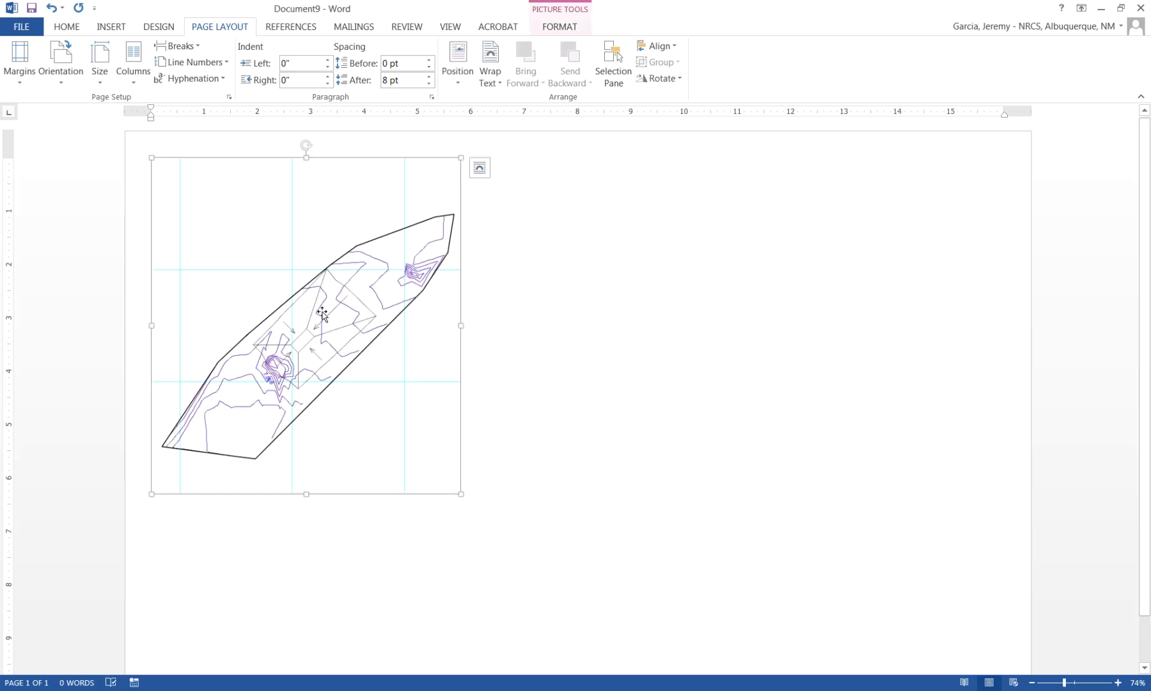
- Change the page orientation to portrait
{"action": "left_click", "coordinate": [98, 61]}
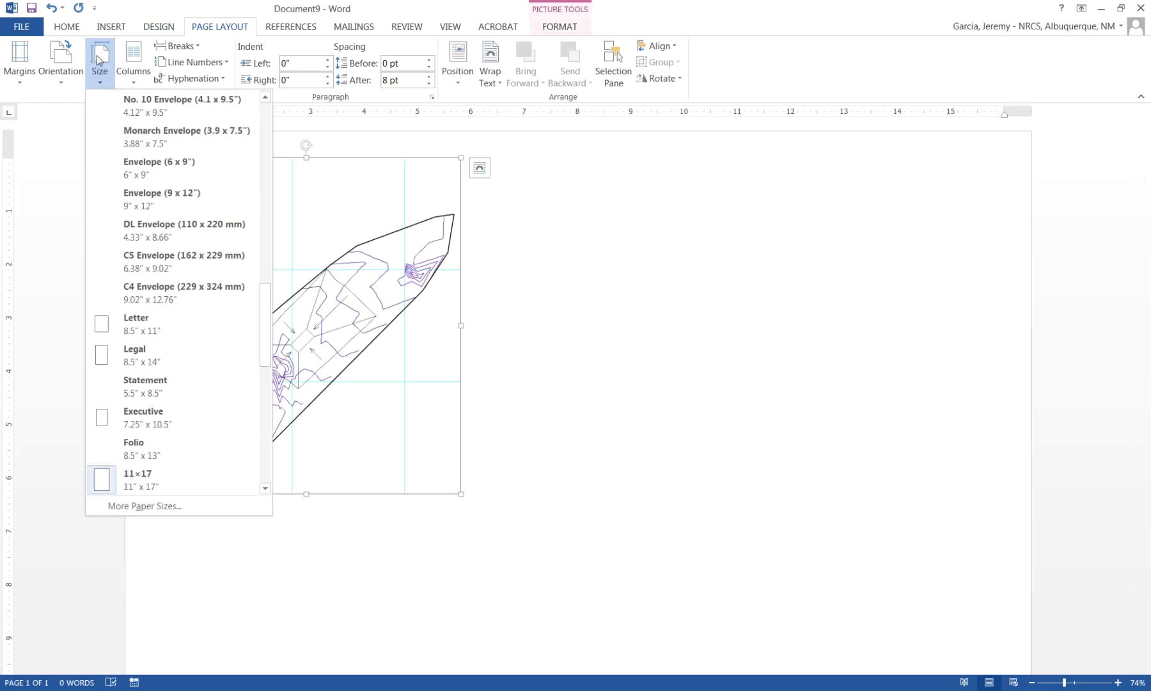
{"action": "left_click", "coordinate": [70, 64]}
{"action": "left_click", "coordinate": [89, 109]}
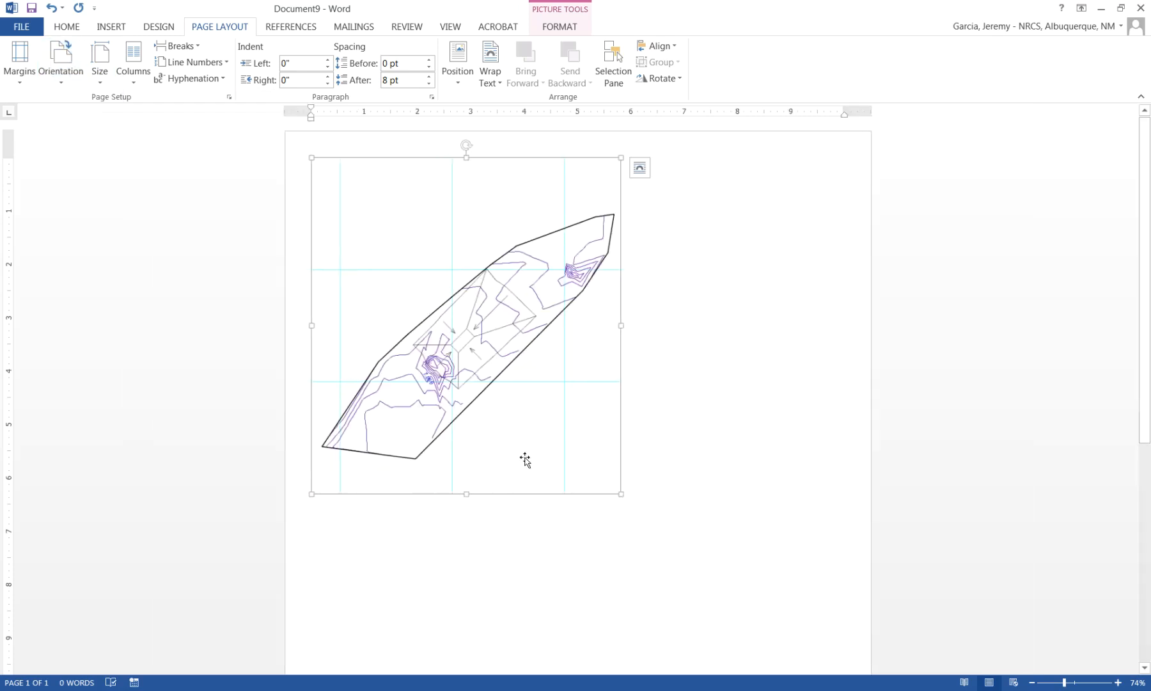
- Enlarge the pasted map picture proportionally beyond the page width and show the entire page at 30% zoom
{"action": "left_click_drag", "start_coordinate": [622, 419], "coordinate": [758, 604]}
{"action": "left_click", "coordinate": [1033, 683]}
{"action": "left_click", "coordinate": [1032, 683]}
{"action": "left_click", "coordinate": [1033, 683]}
{"action": "left_click", "coordinate": [1033, 684]}
{"action": "left_click", "coordinate": [1032, 683]}
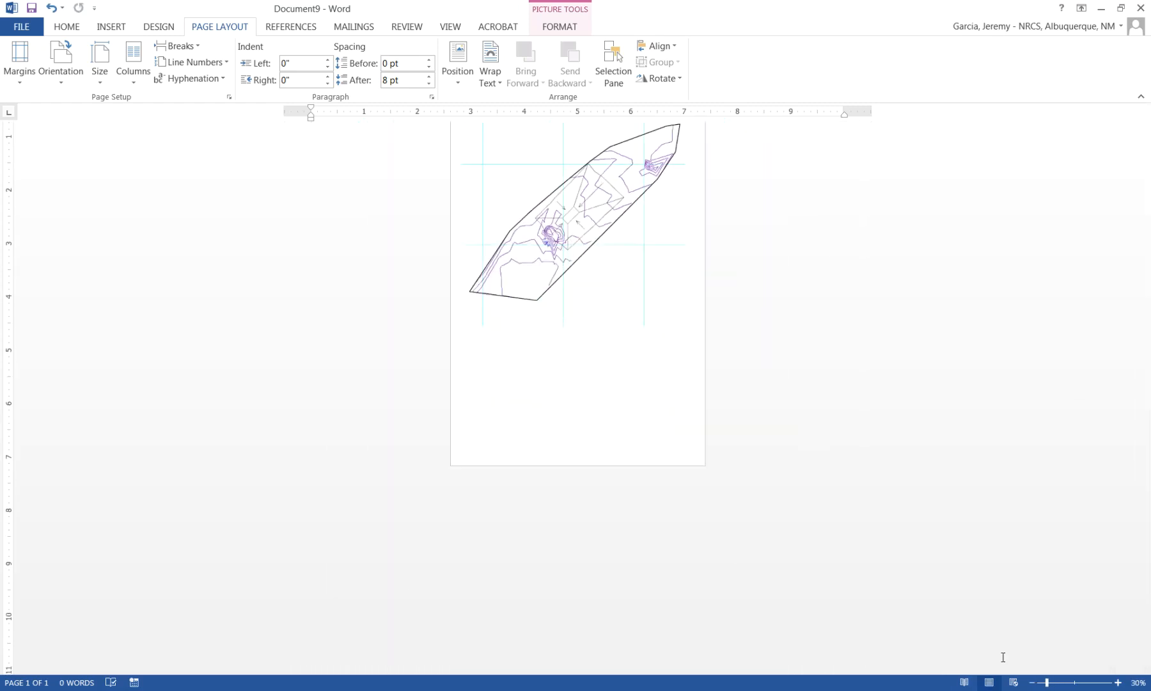
{"action": "left_click_drag", "start_coordinate": [677, 450], "coordinate": [677, 485]}
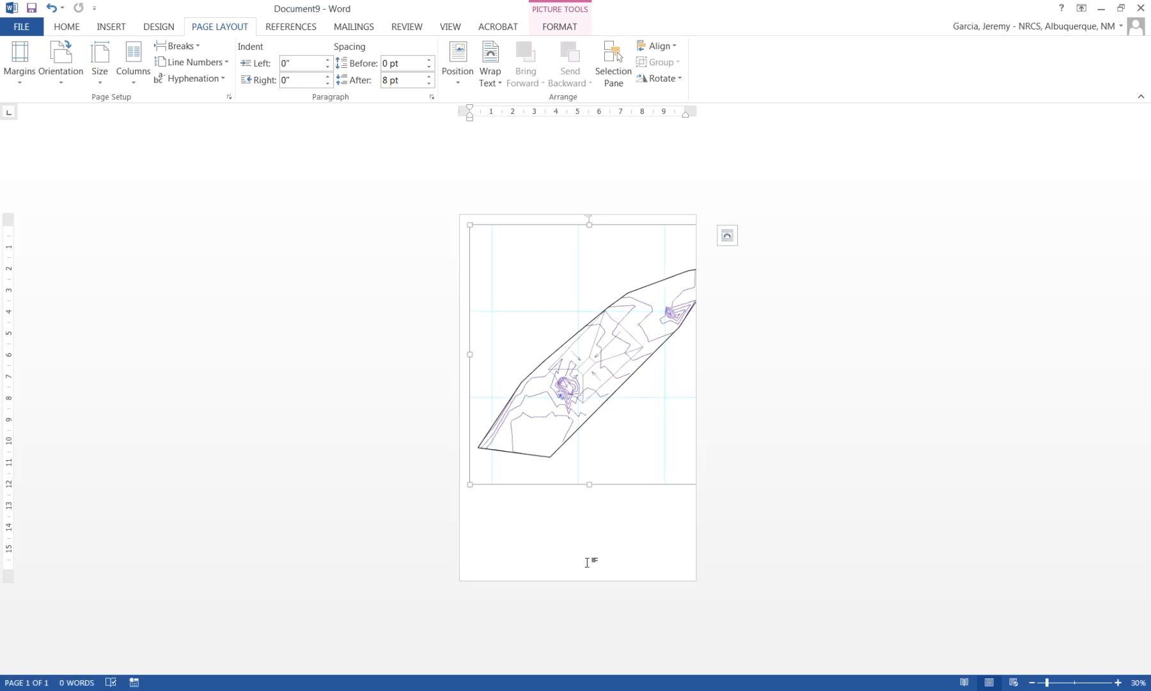
- Switch back to Engineering Field Tools and show the survey's points, labels and elevations on the map
{"action": "key", "text": "alt+Tab"}
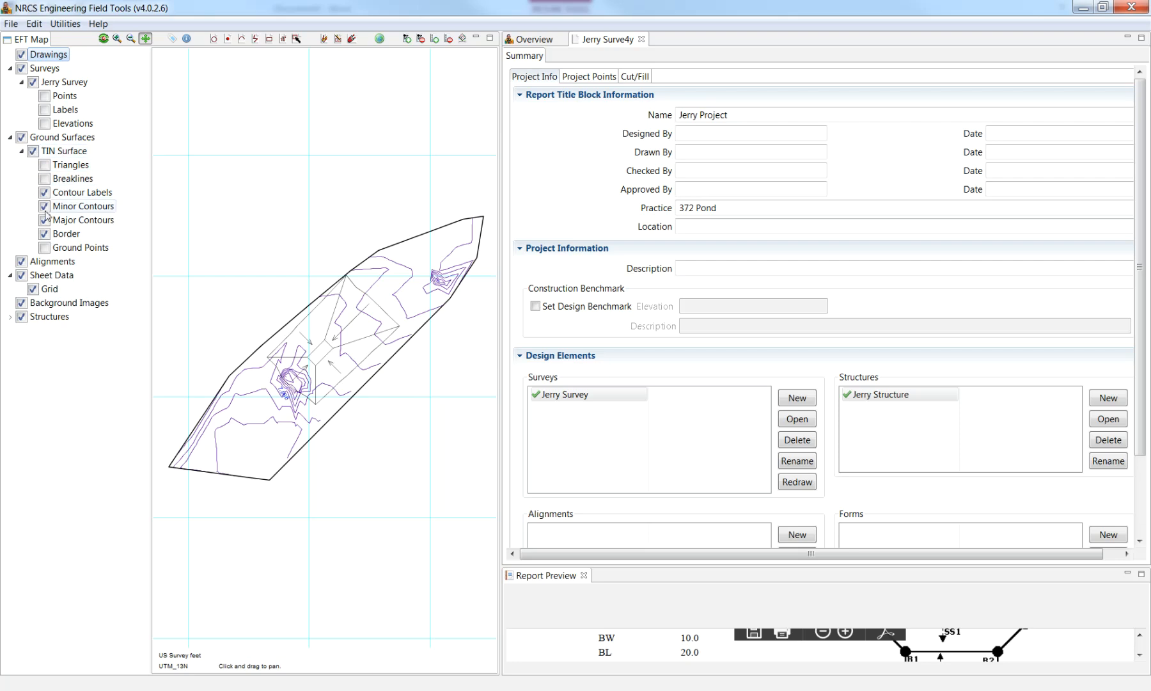
{"action": "left_click", "coordinate": [44, 95]}
{"action": "left_click", "coordinate": [44, 109]}
{"action": "left_click", "coordinate": [45, 123]}
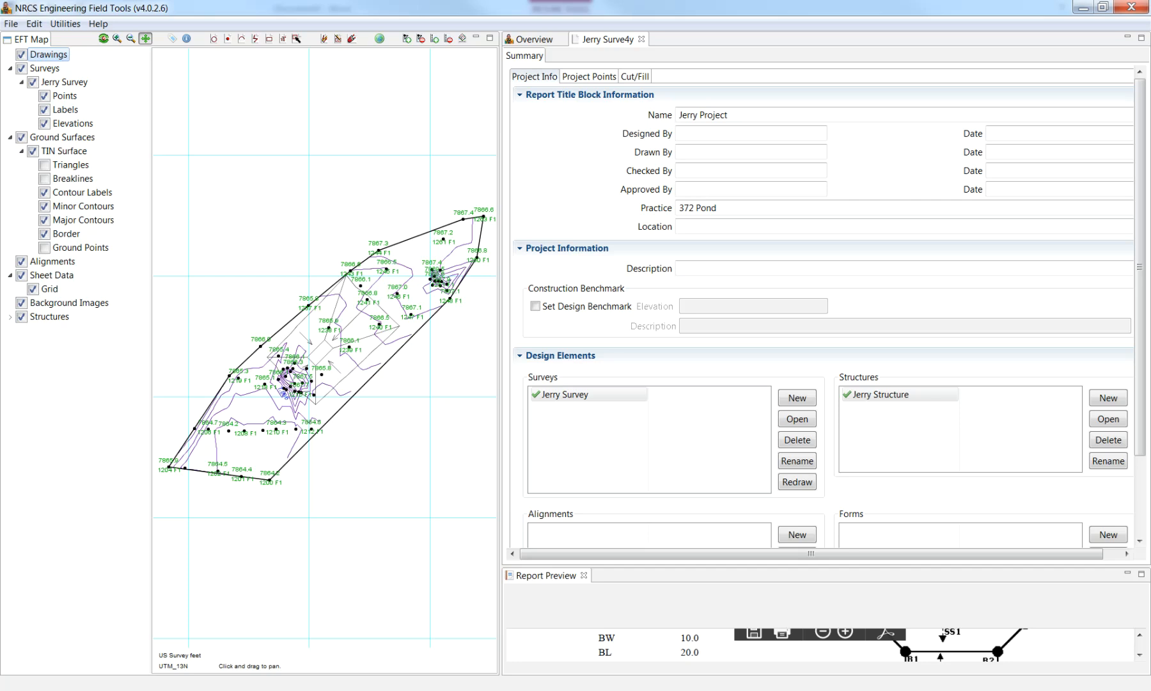
- Capture the labelled map with the Snipping Tool, save it over the Survey Snip JPEG on the Desktop and close the tool
{"action": "left_click_drag", "start_coordinate": [156, 153], "coordinate": [500, 514]}
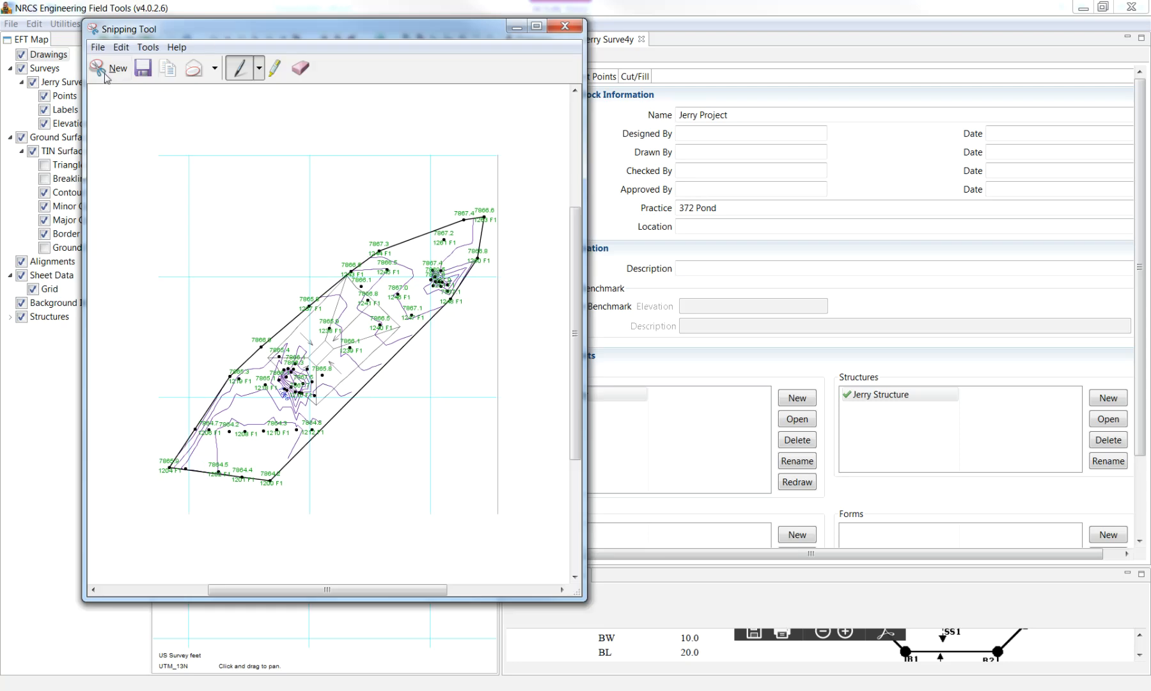
{"action": "left_click", "coordinate": [143, 67]}
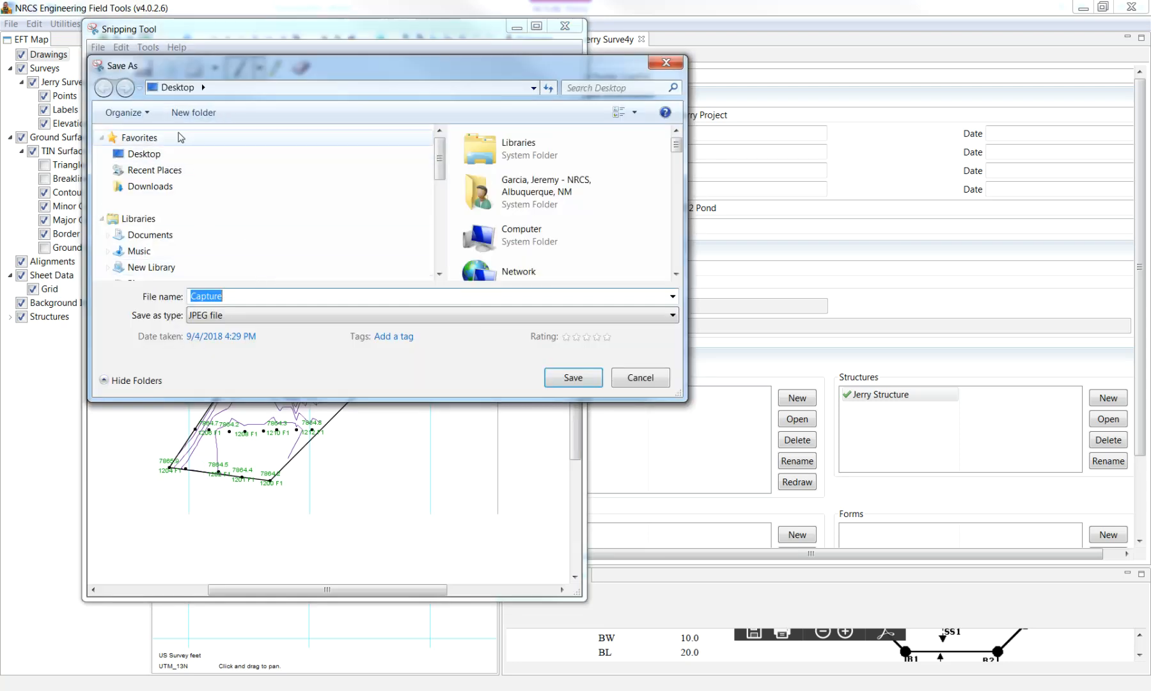
{"action": "left_click_drag", "start_coordinate": [676, 223], "coordinate": [675, 264]}
{"action": "left_click", "coordinate": [560, 217]}
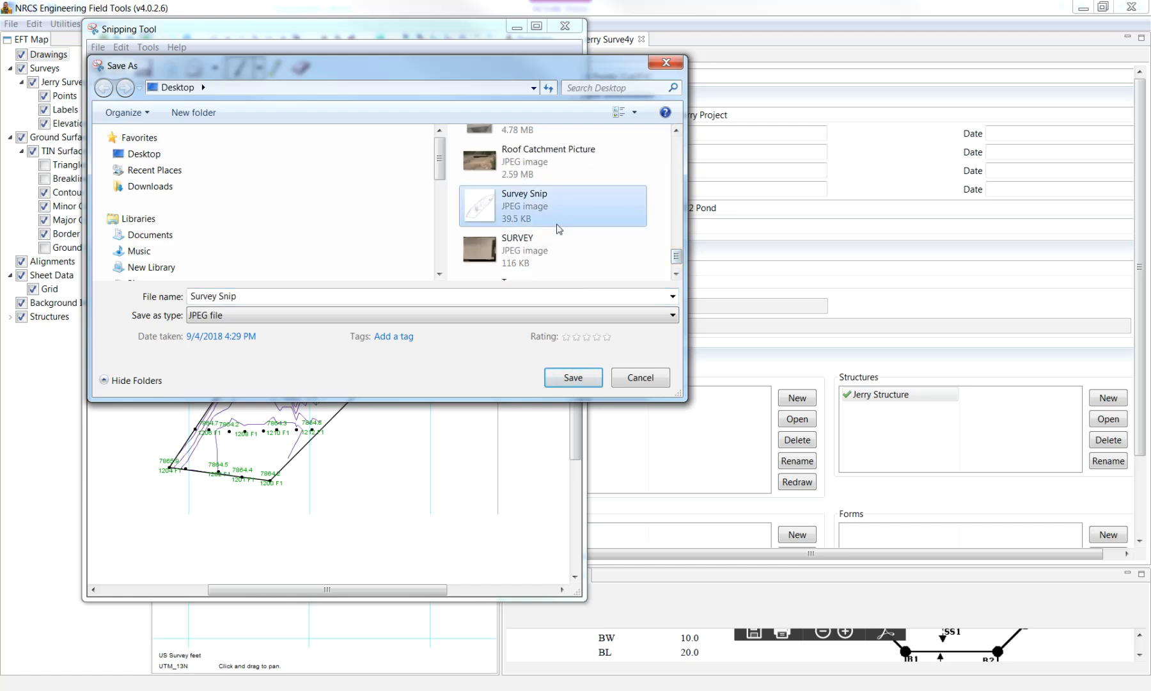
{"action": "left_click", "coordinate": [574, 378]}
{"action": "left_click", "coordinate": [609, 355]}
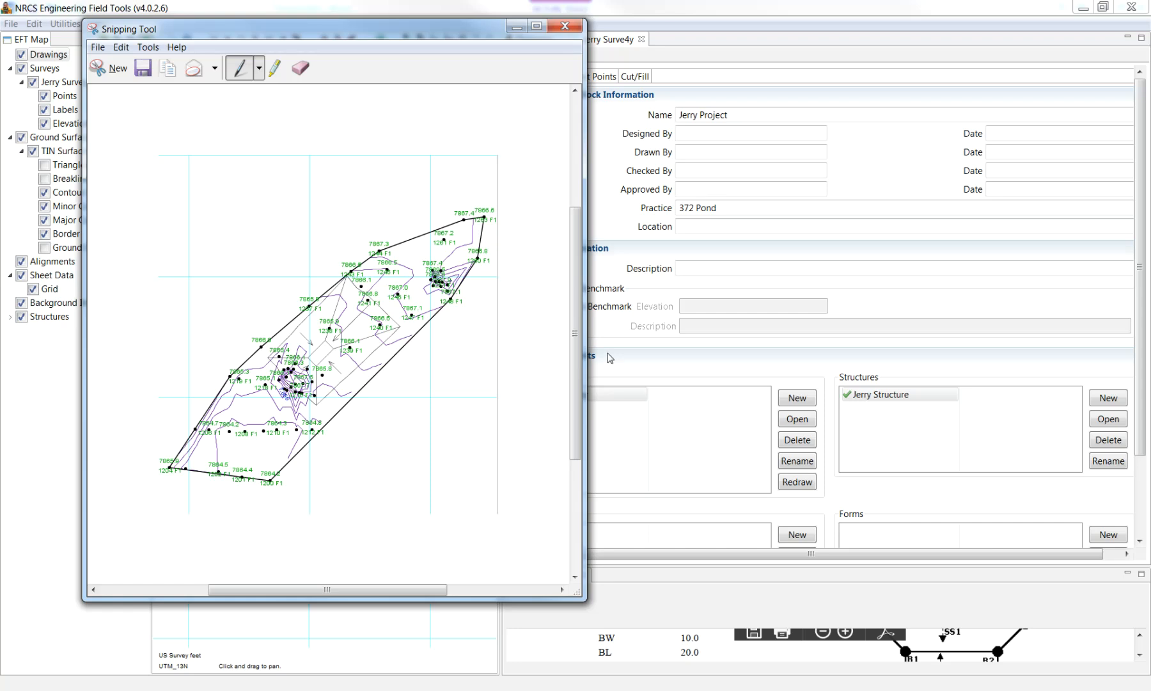
{"action": "left_click", "coordinate": [565, 26]}
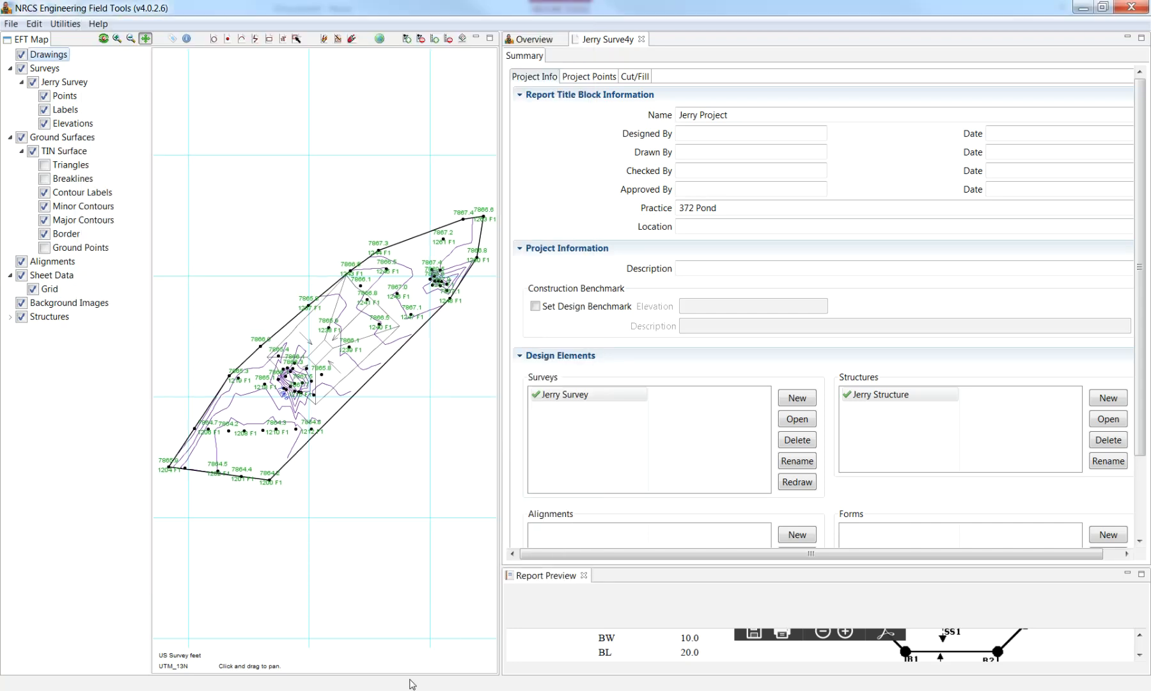
- Switch to Word, replace the old map picture with the new capture and enlarge it to about the width between the margins
{"action": "left_click", "coordinate": [252, 636]}
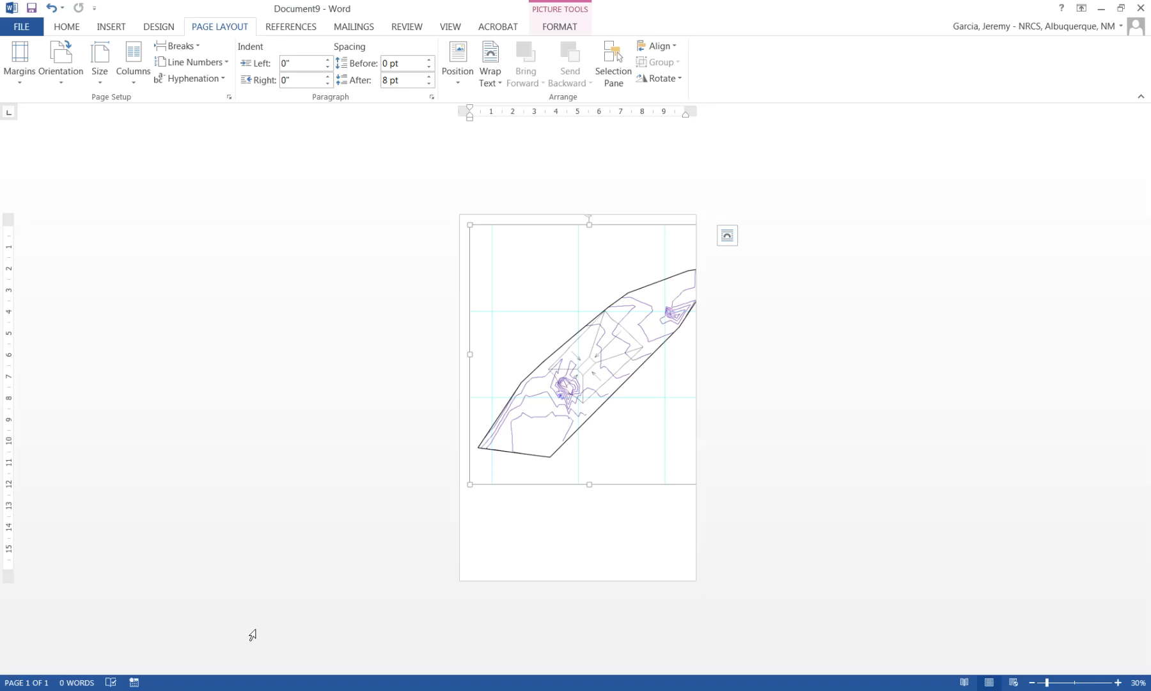
{"action": "key", "text": "Delete"}
{"action": "right_click", "coordinate": [497, 433]}
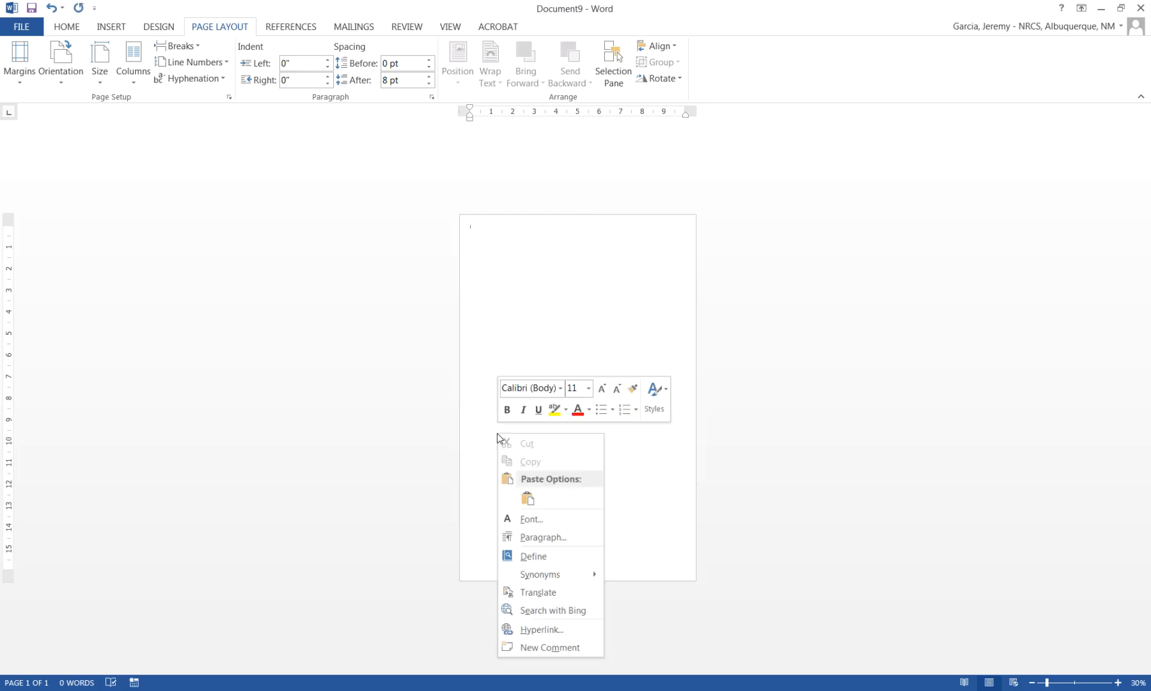
{"action": "left_click", "coordinate": [527, 496]}
{"action": "left_click", "coordinate": [532, 329]}
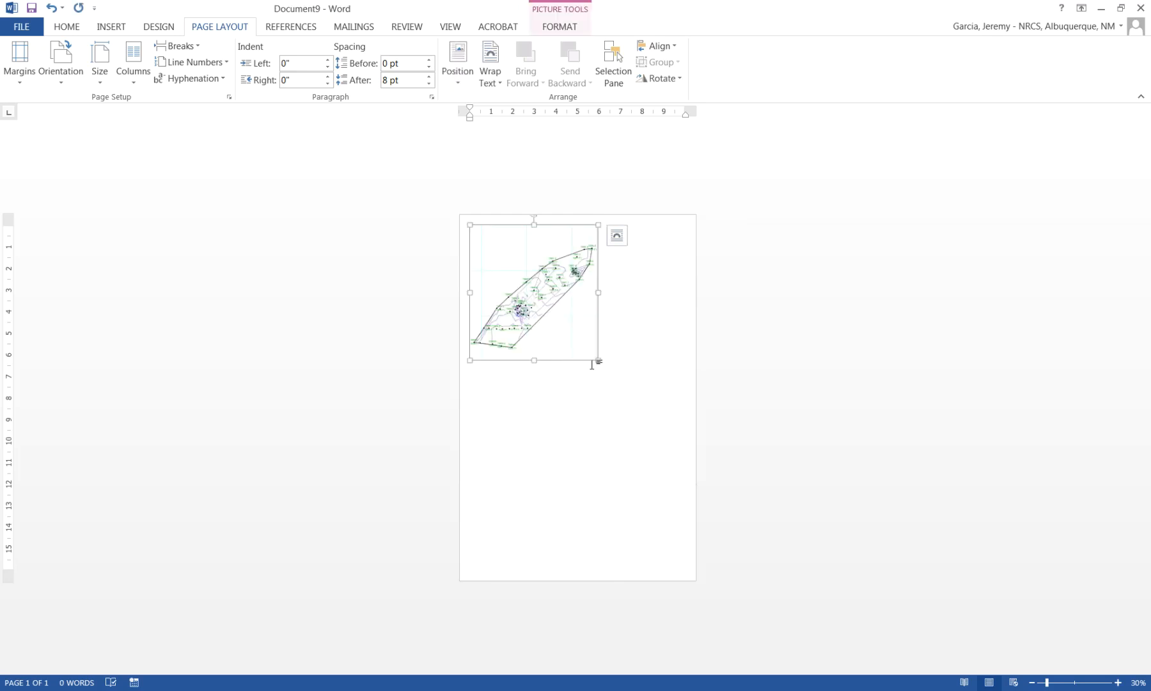
{"action": "left_click_drag", "start_coordinate": [598, 358], "coordinate": [606, 419]}
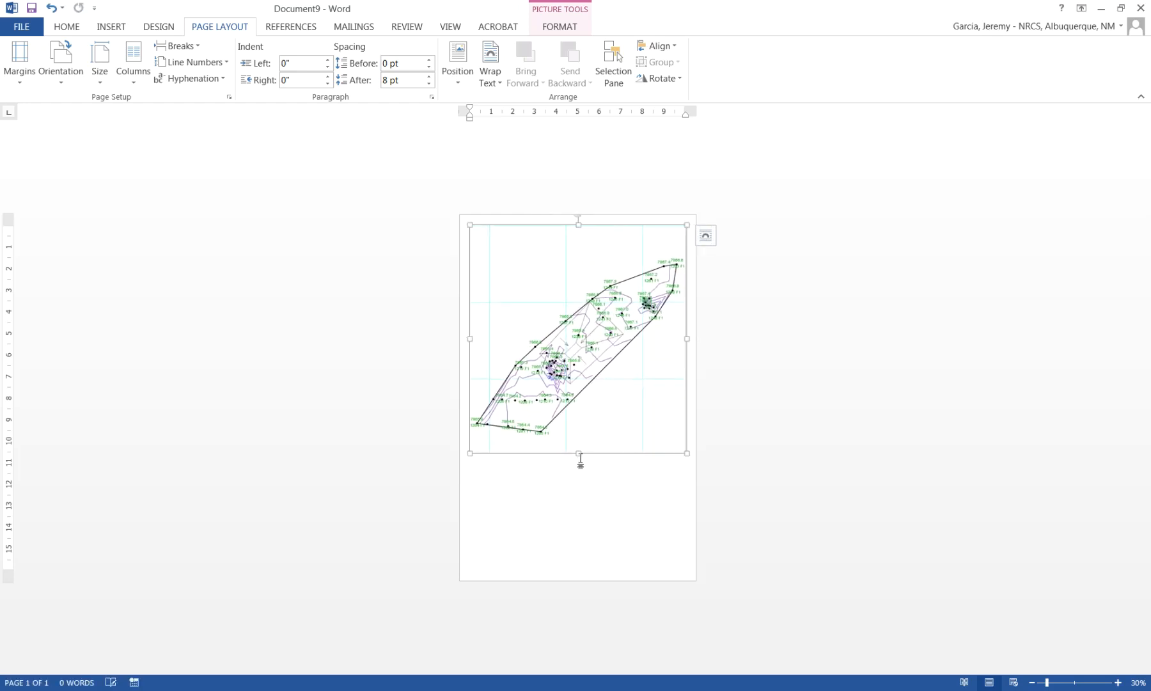